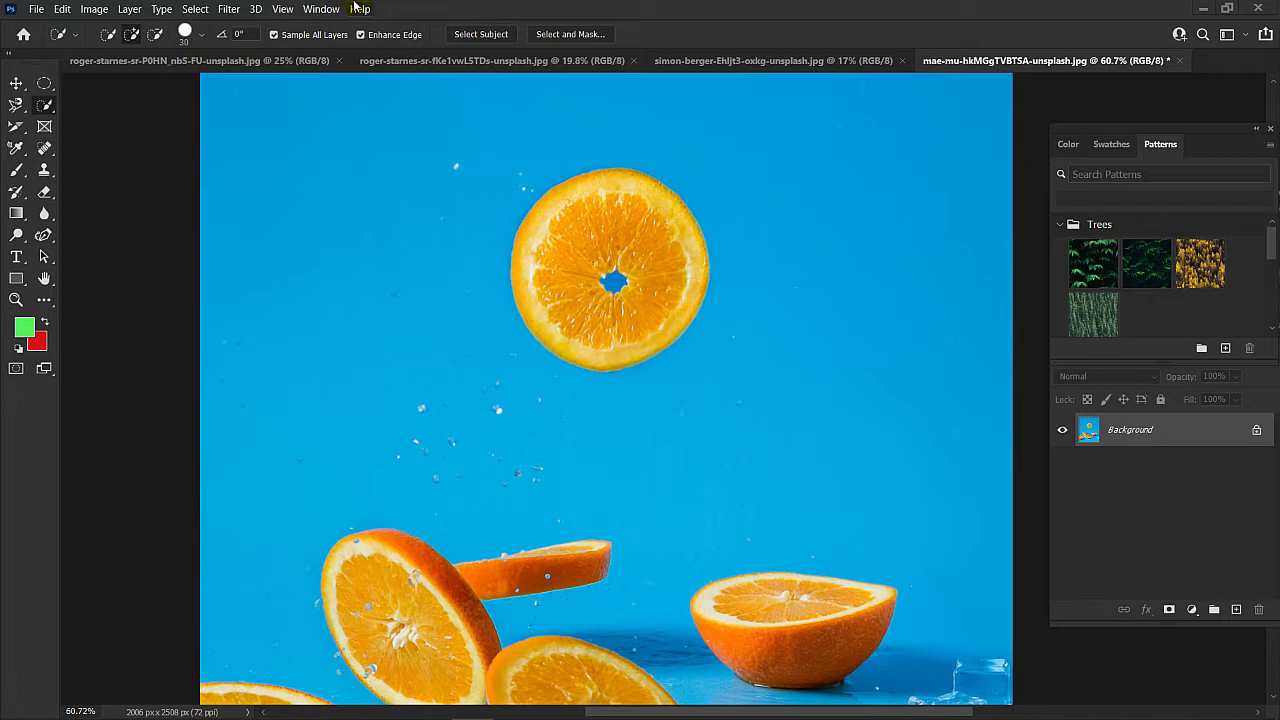
- Activate the Quick Selection tool for the floating orange slice in the blue-background image
right_click(46, 109)
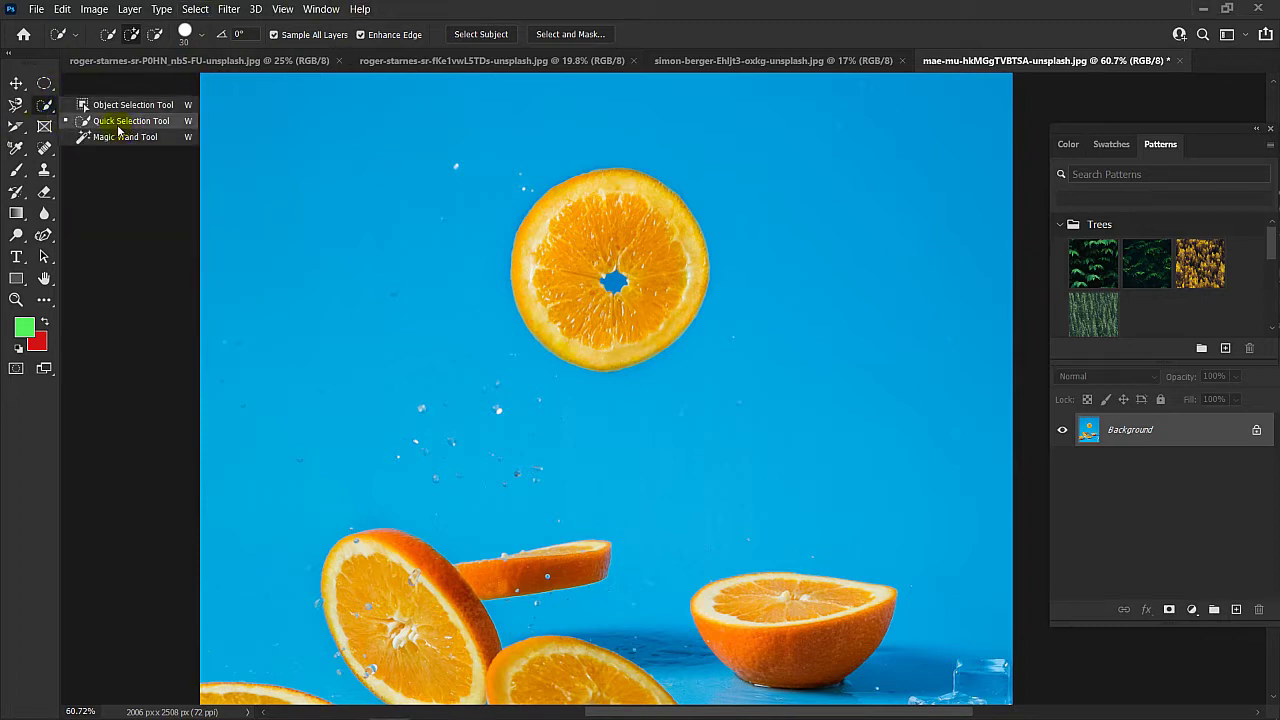
click(153, 125)
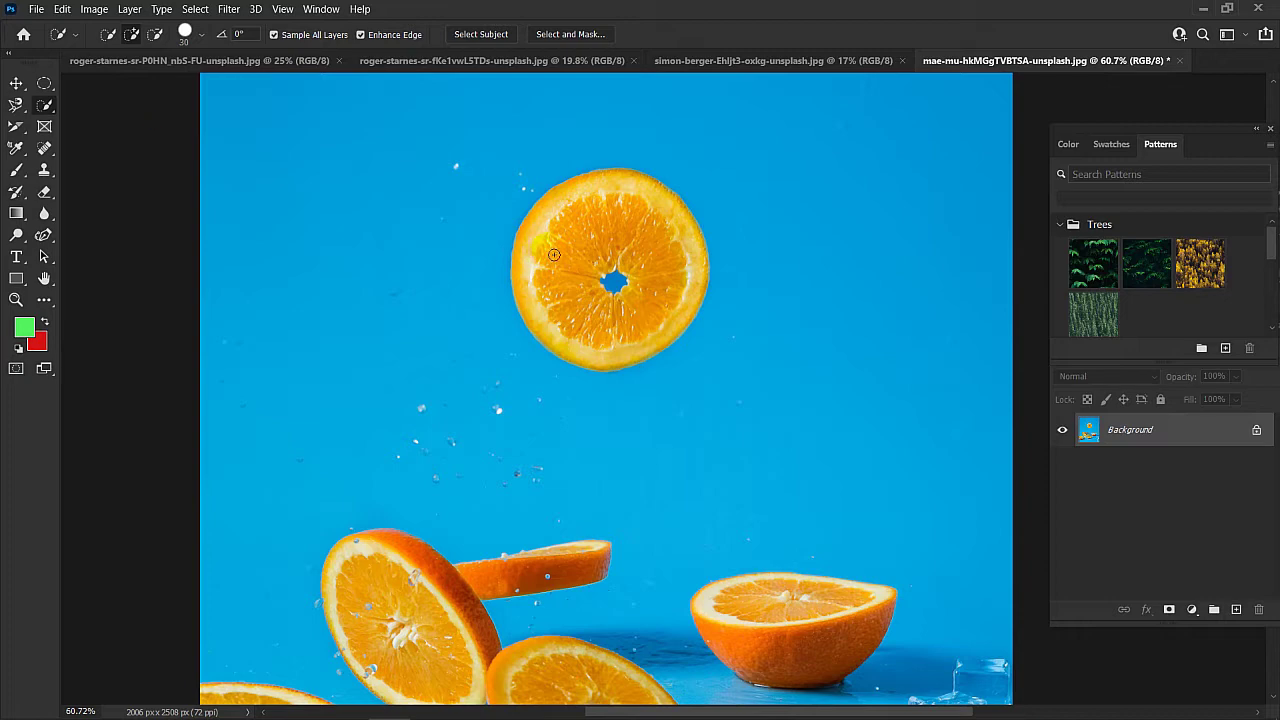
scroll(559, 232, down, 3)
scroll(563, 231, up, 3)
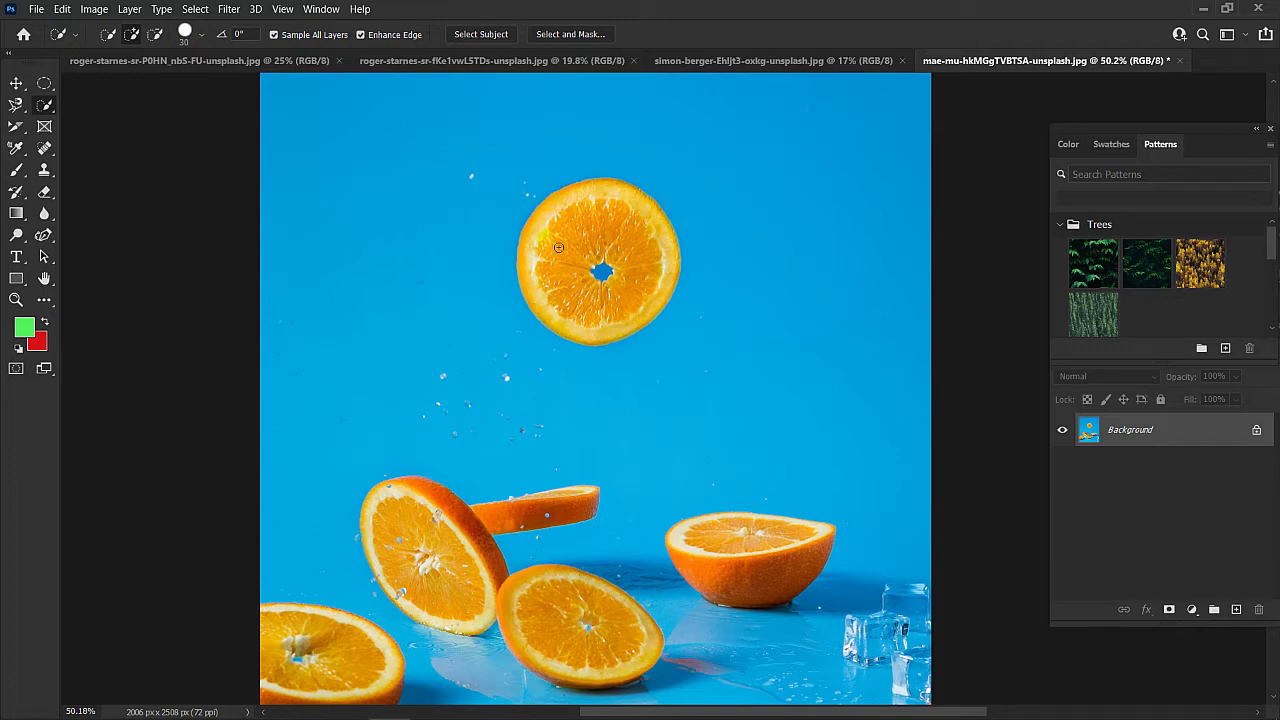
scroll(551, 271, up, 5)
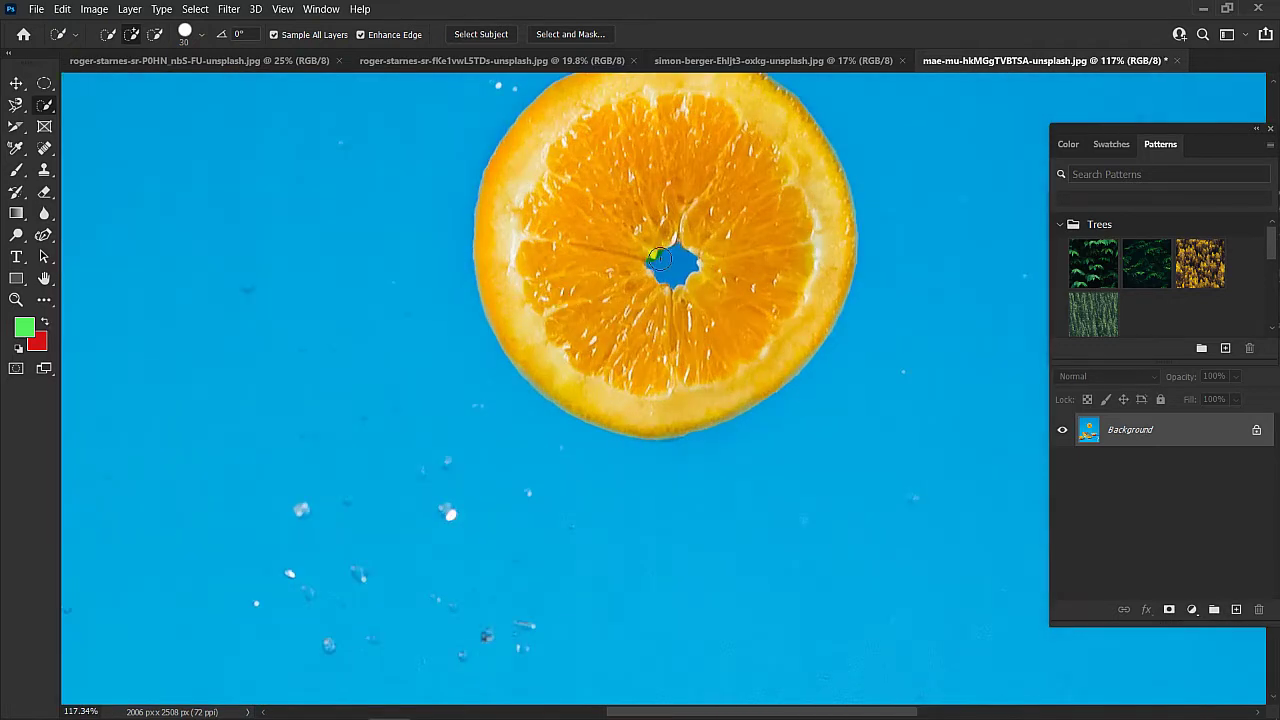
scroll(620, 310, down, 1)
scroll(626, 284, up, 3)
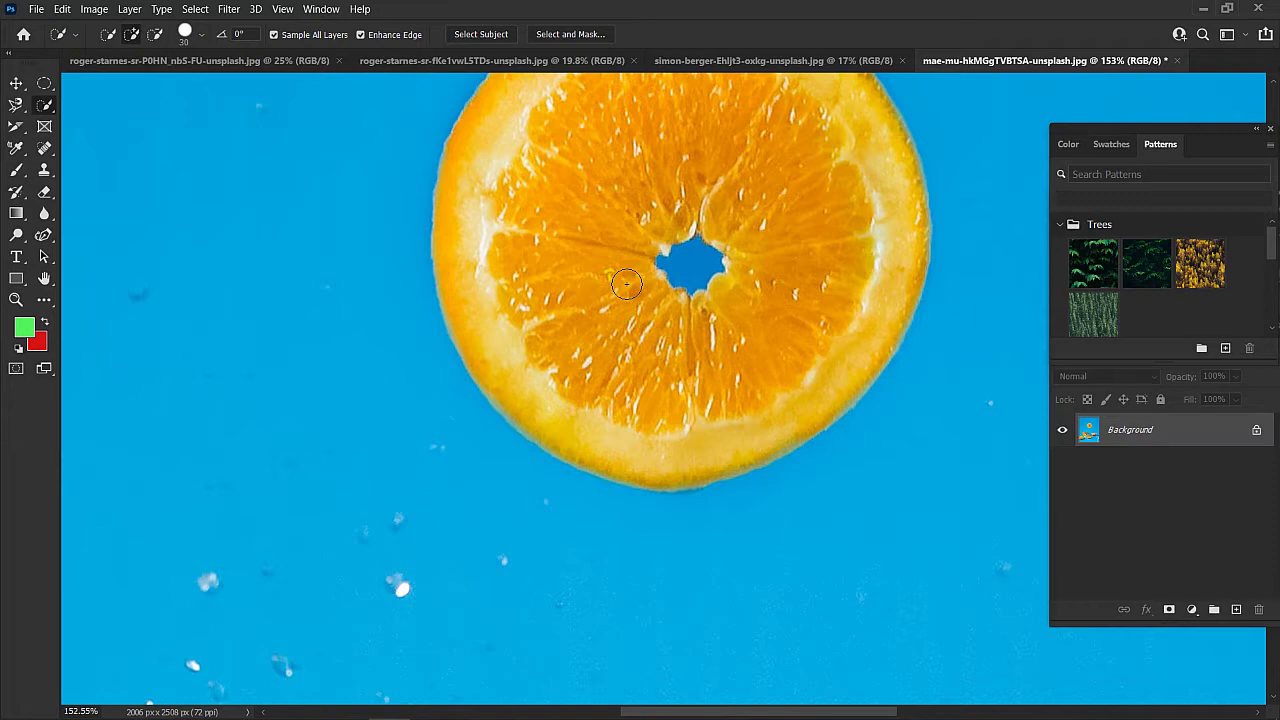
scroll(626, 284, down, 3)
scroll(578, 271, up, 3)
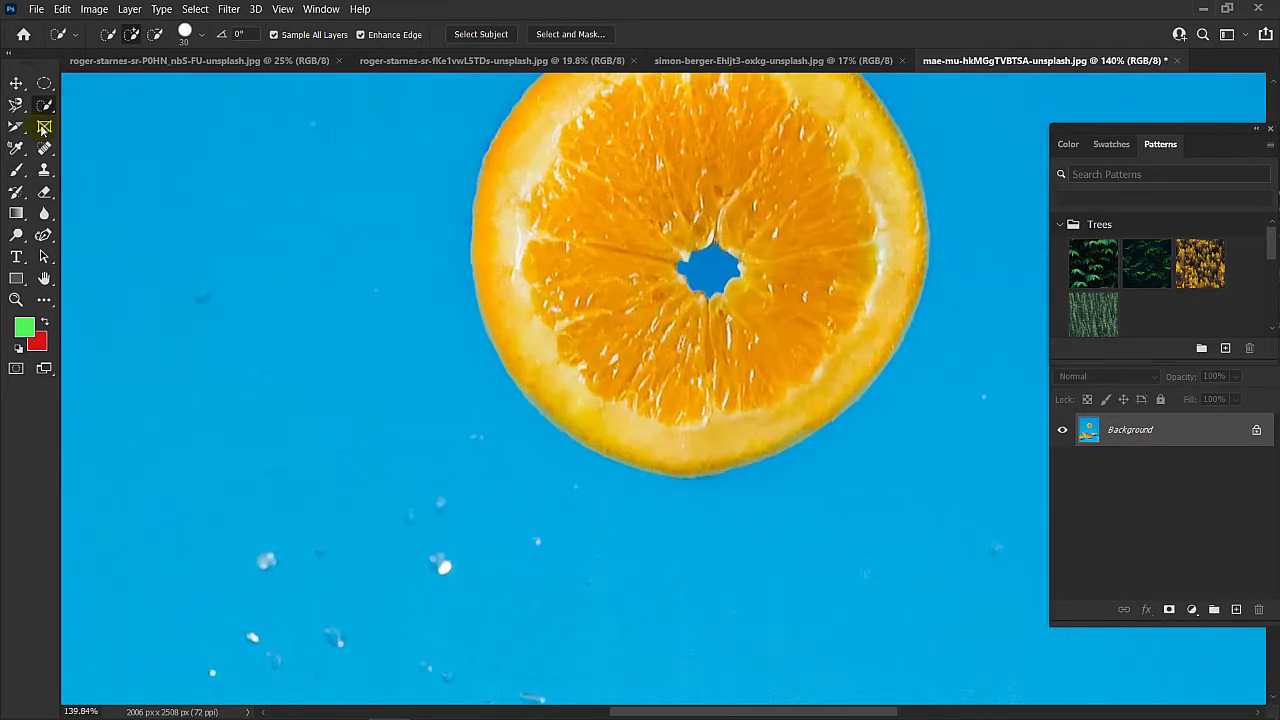
- Set the Quick Selection brush to a size of 49 px, 26% hardness and 55% spacing
right_click(50, 110)
click(125, 120)
click(203, 36)
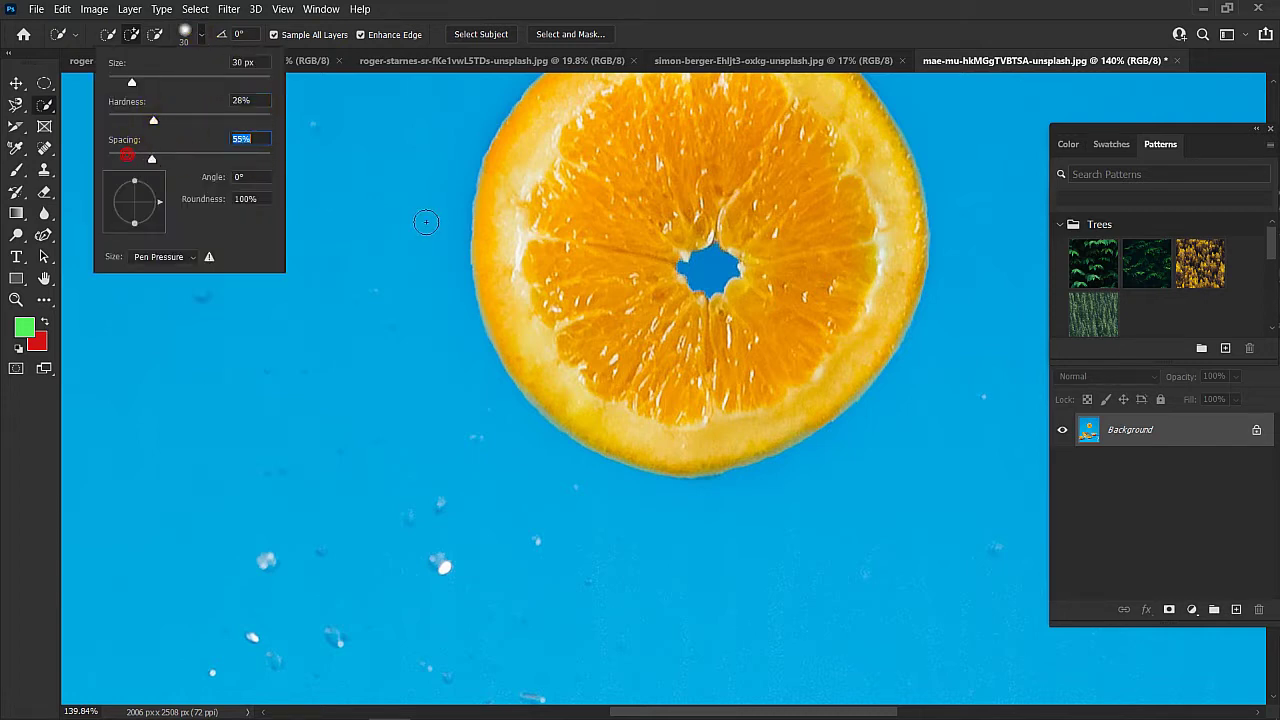
drag(151, 103, 155, 104)
- Select the whole floating orange slice with the Quick Selection tool
click(552, 210)
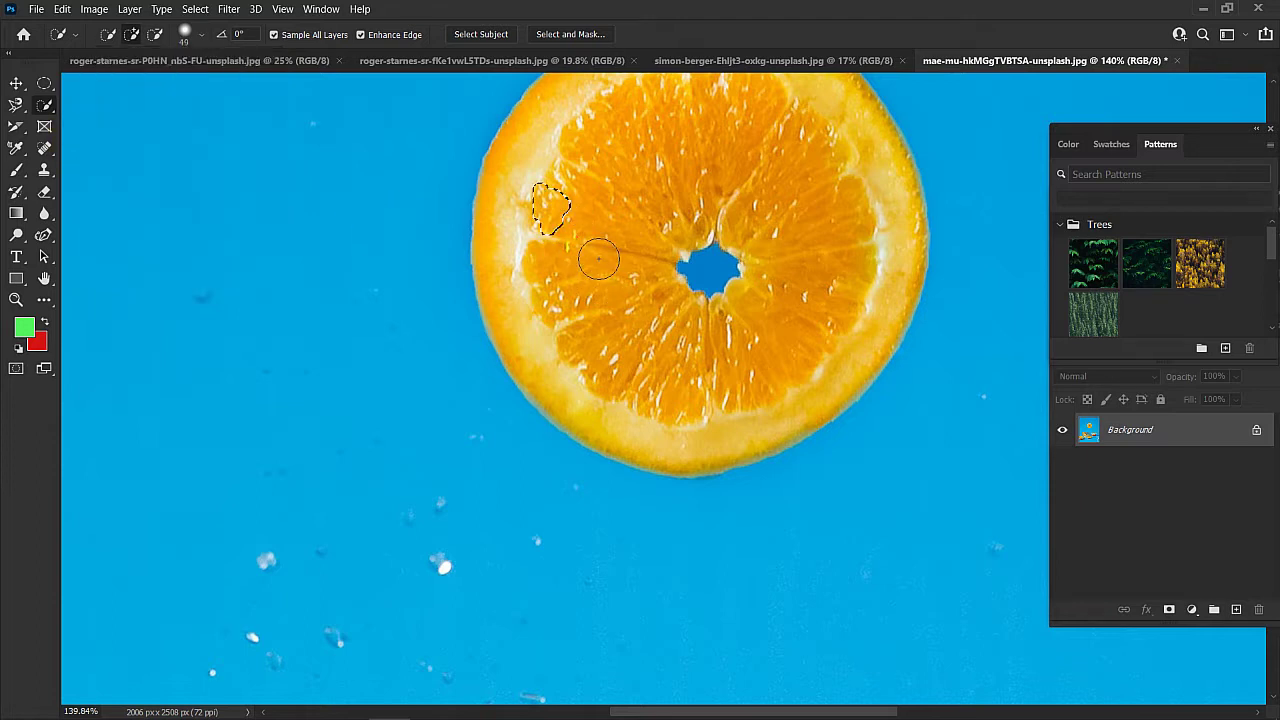
click(598, 259)
scroll(592, 248, down, 5)
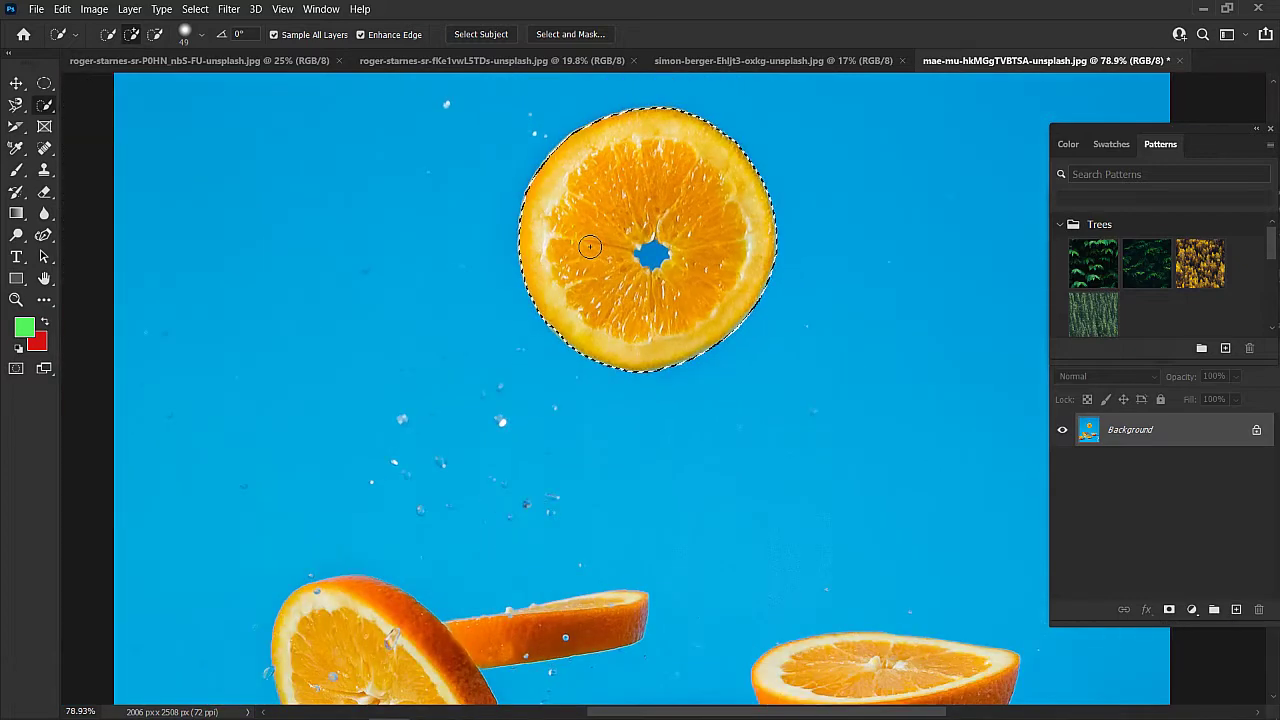
scroll(590, 246, up, 3)
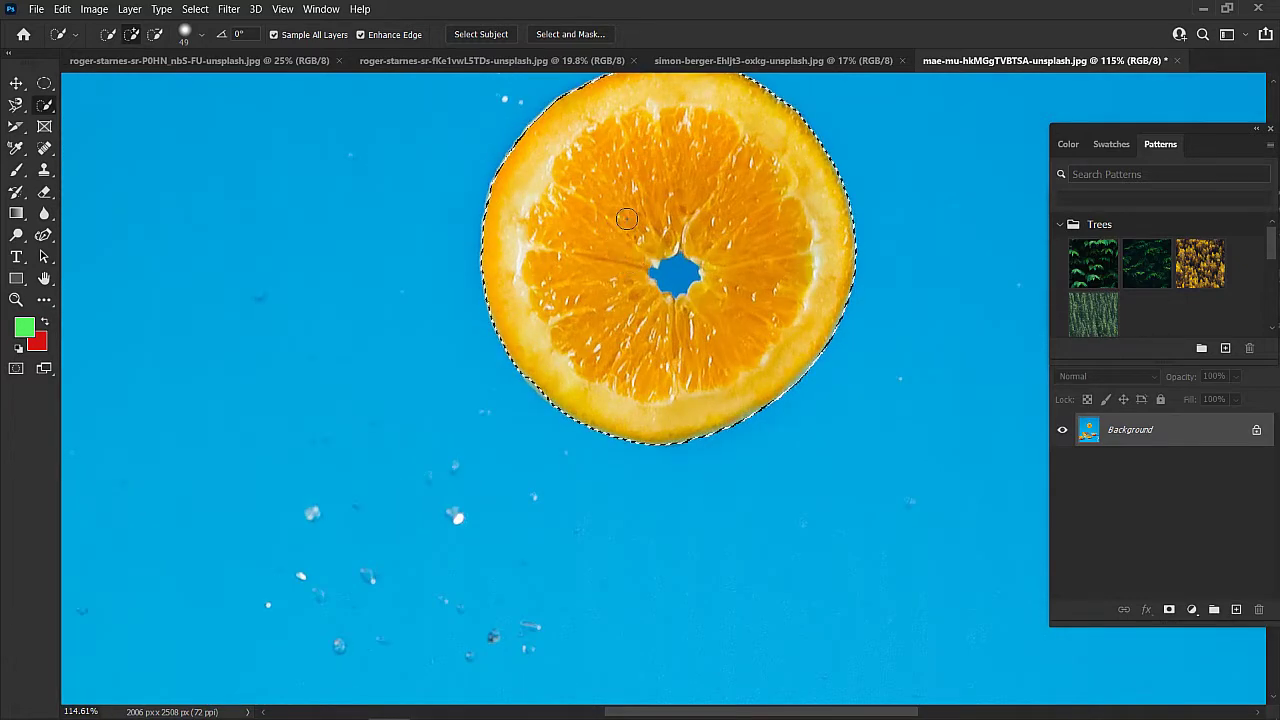
- Add the large tilted orange slice, including its peel, to the selection
scroll(626, 218, down, 3)
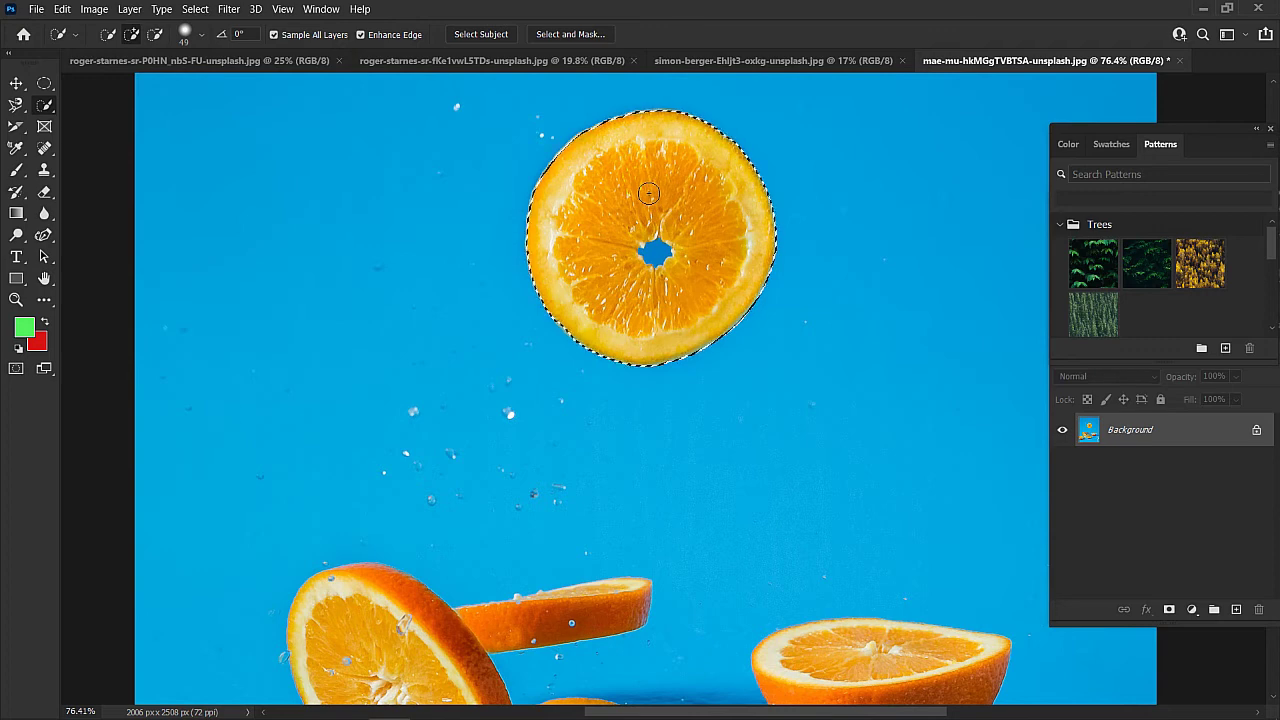
scroll(646, 182, down, 3)
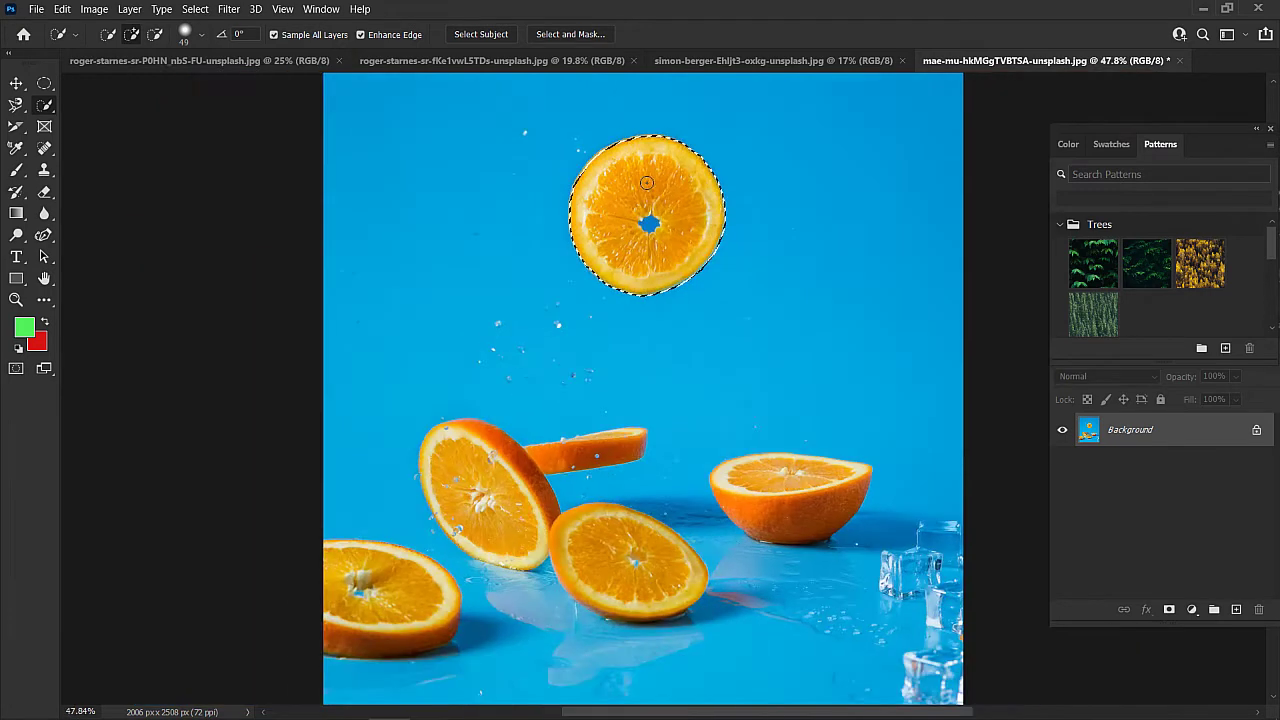
scroll(494, 526, down, 2)
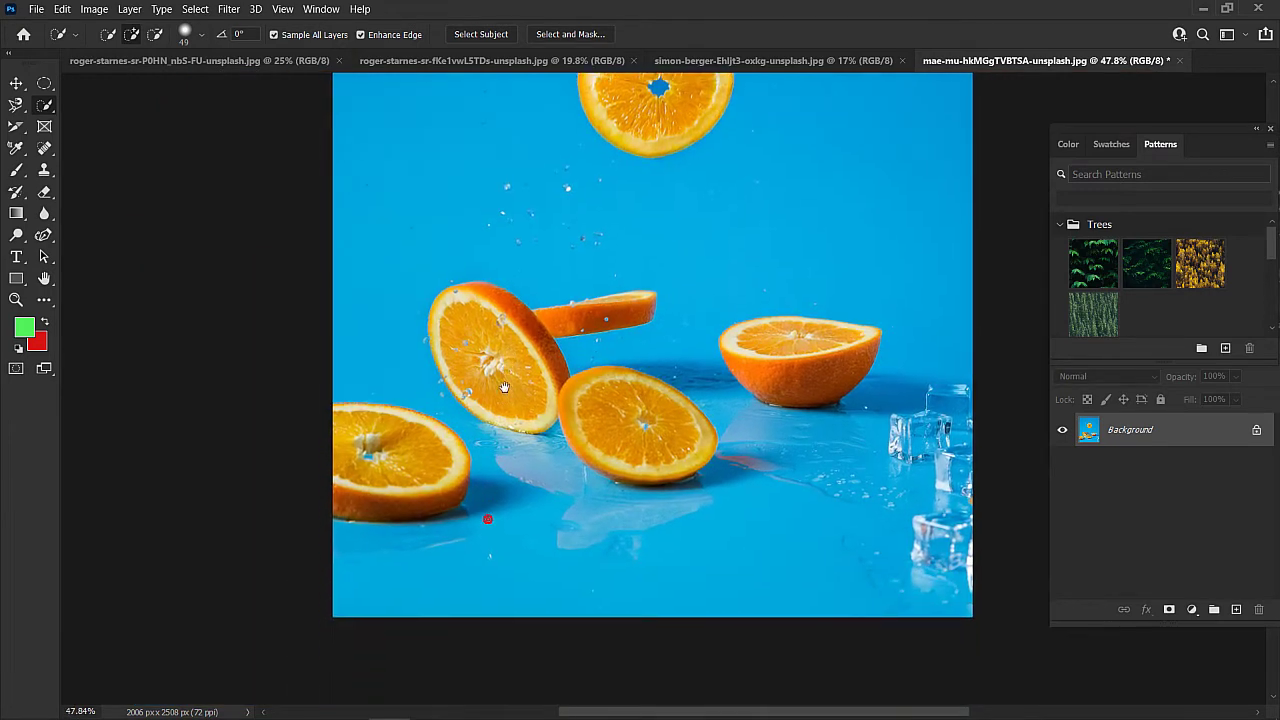
scroll(518, 386, up, 3)
scroll(521, 374, down, 4)
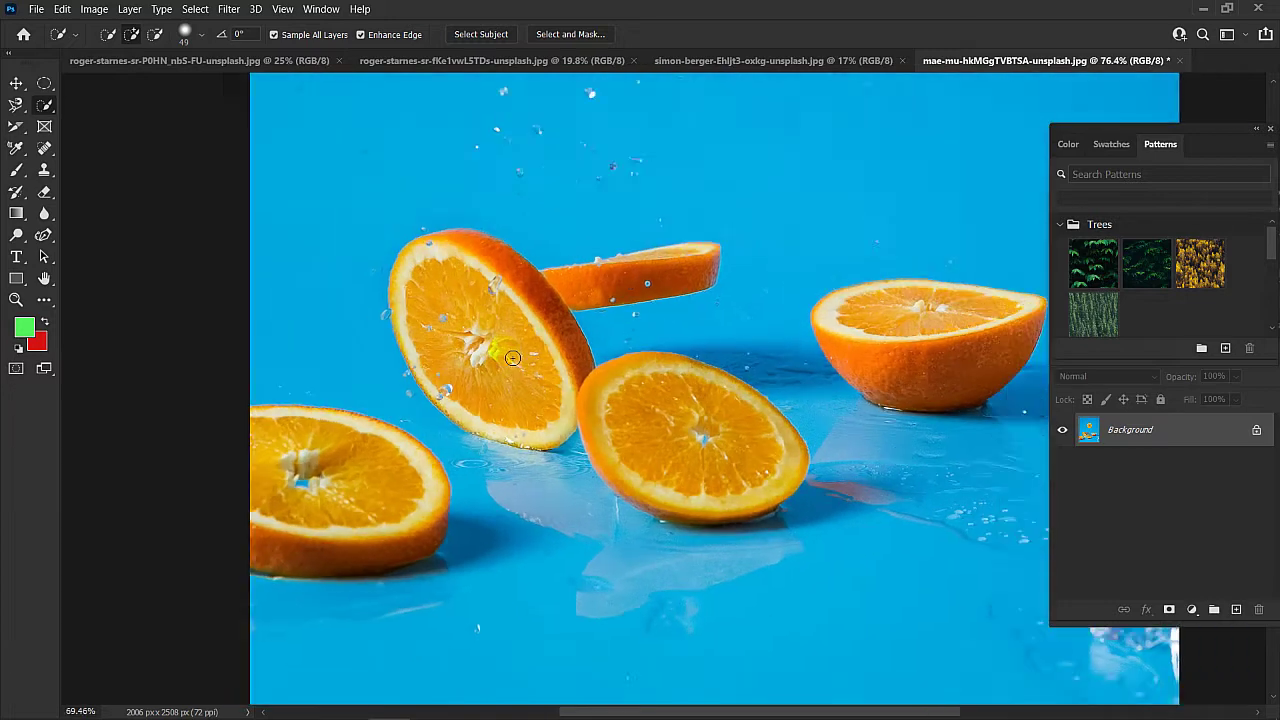
mouse_move(486, 305)
mouse_down()
mouse_move(517, 354)
mouse_move(496, 368)
mouse_move(496, 393)
mouse_move(496, 346)
mouse_move(484, 298)
mouse_up()
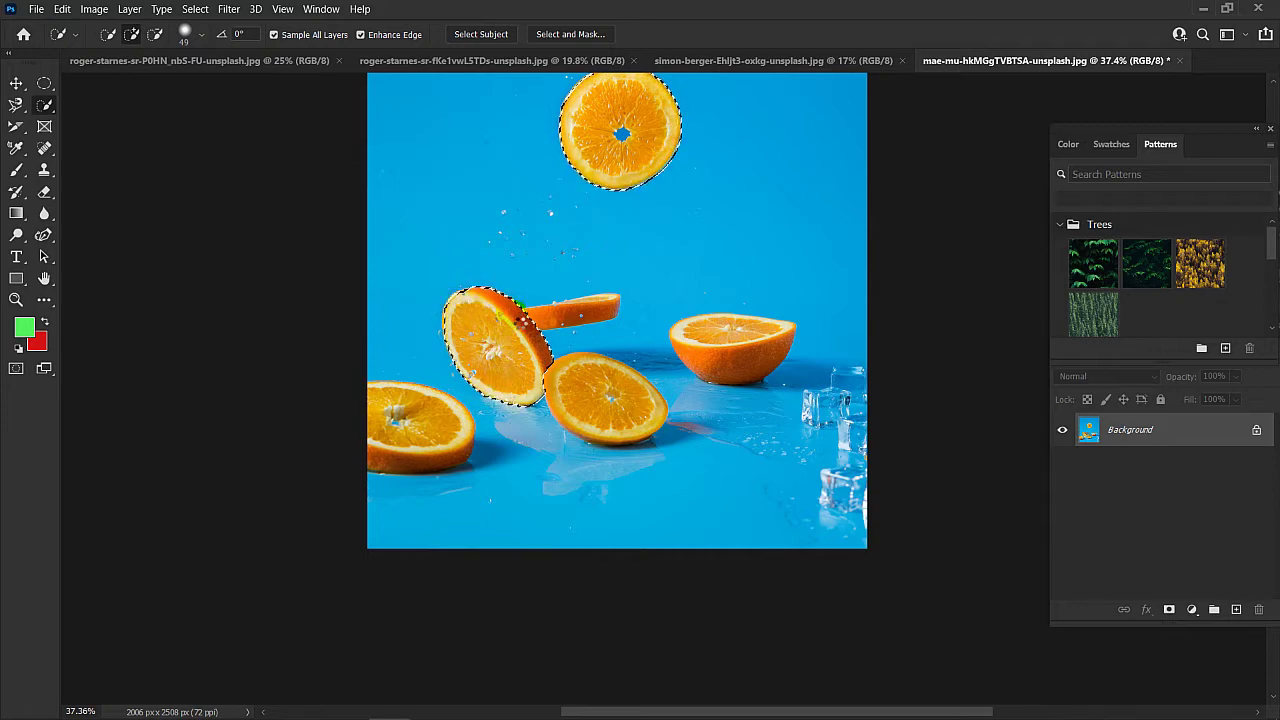
- Add the thin, edge-on orange slice behind the tilted one to the selection, including its far tip
scroll(524, 326, up, 6)
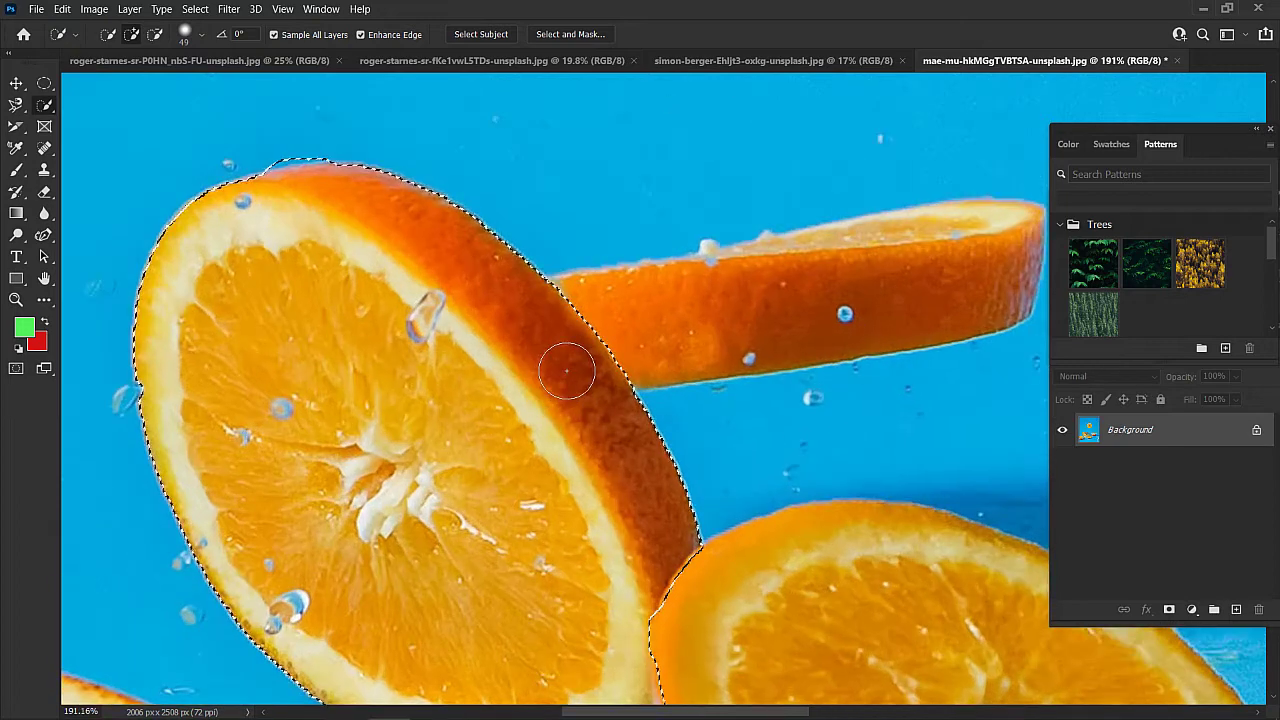
mouse_move(566, 371)
mouse_down()
mouse_move(571, 357)
mouse_move(771, 314)
mouse_up()
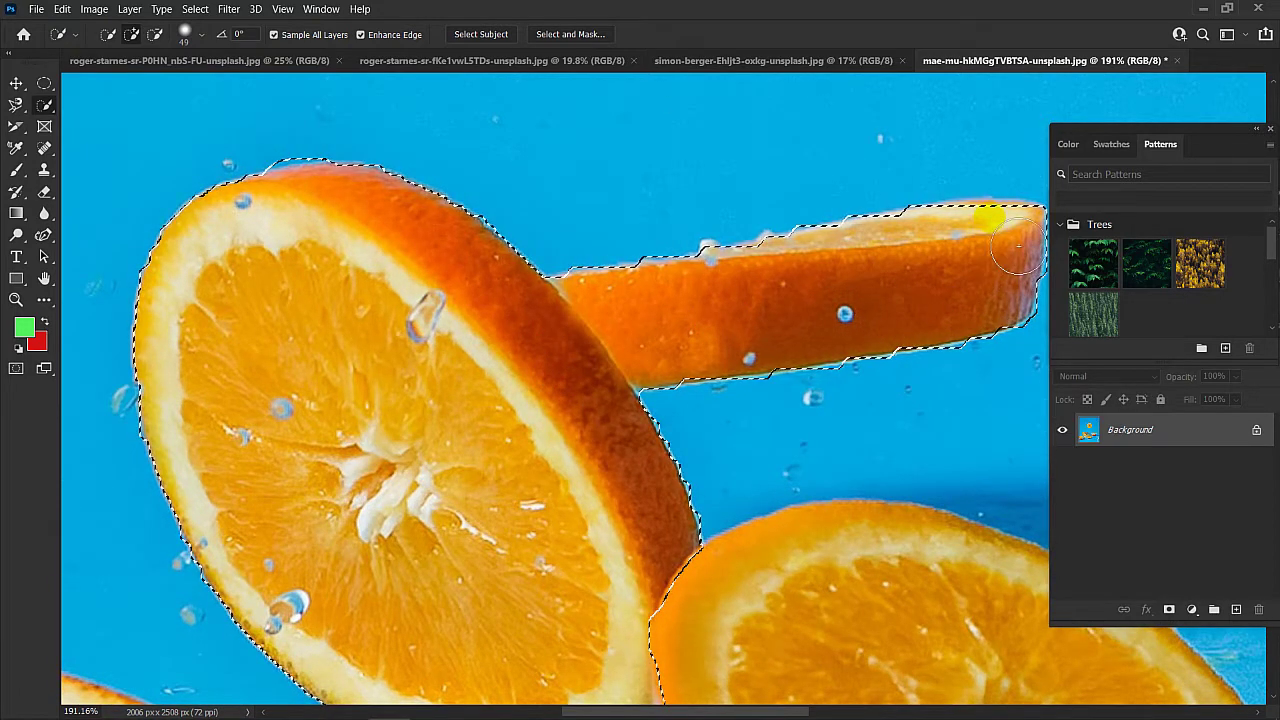
drag(986, 251, 951, 263)
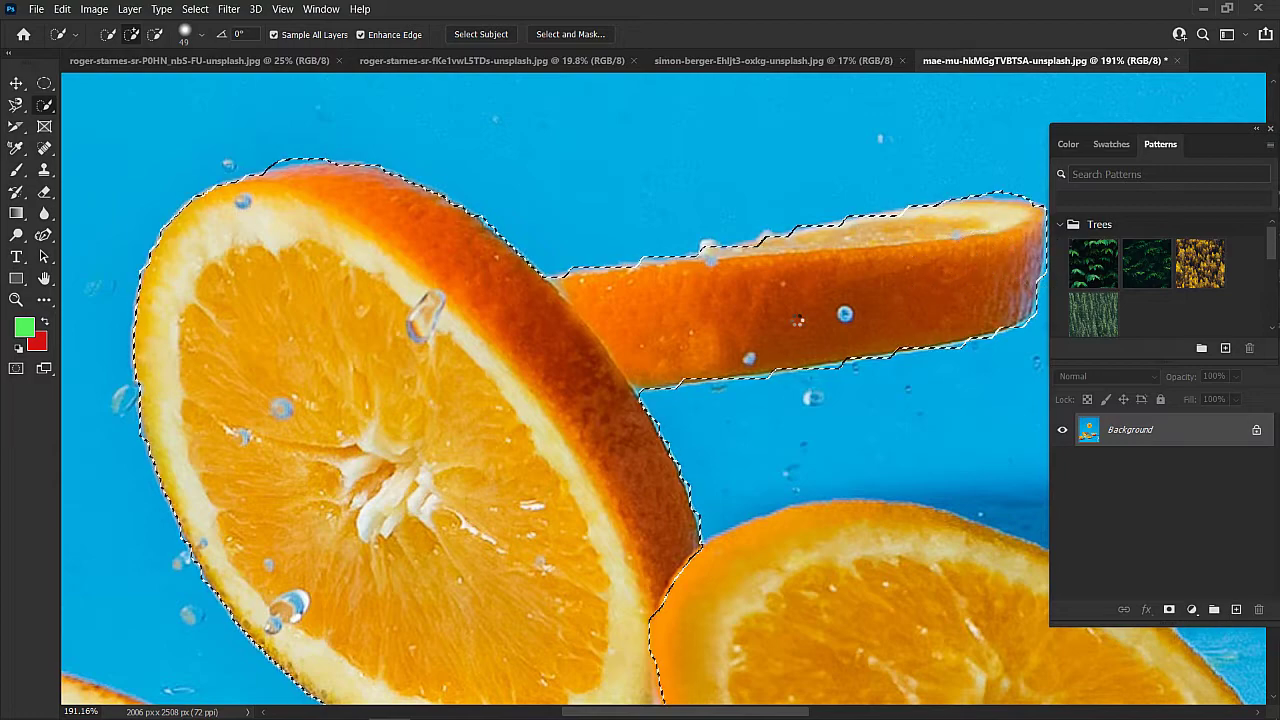
scroll(732, 345, down, 6)
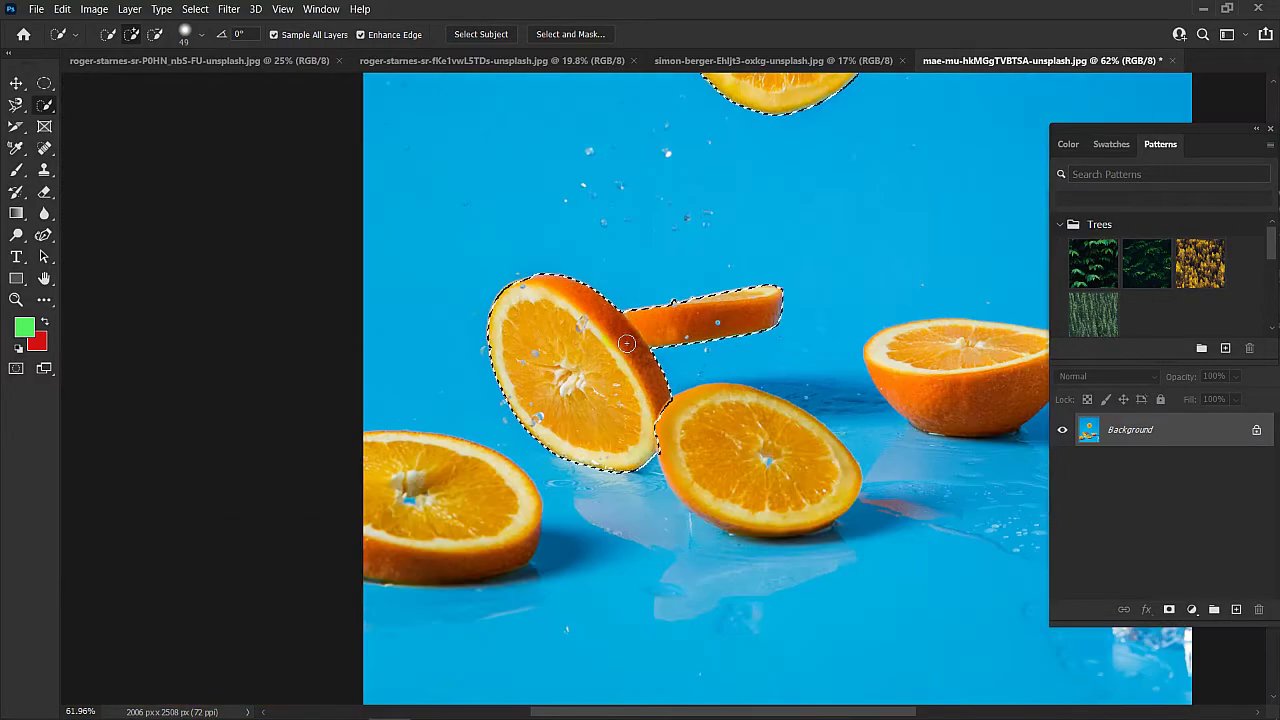
- Add the front orange slice leaning against the tilted one to the selection
scroll(815, 410, up, 2)
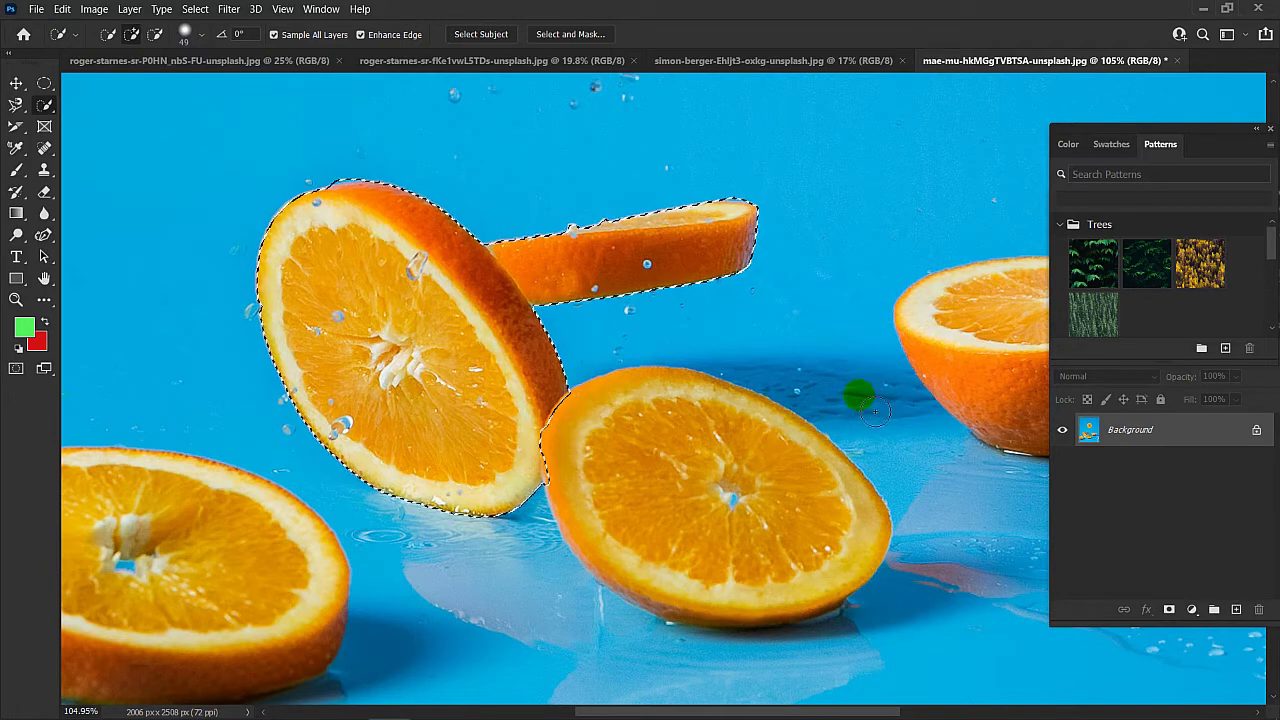
scroll(407, 512, down, 3)
click(575, 511)
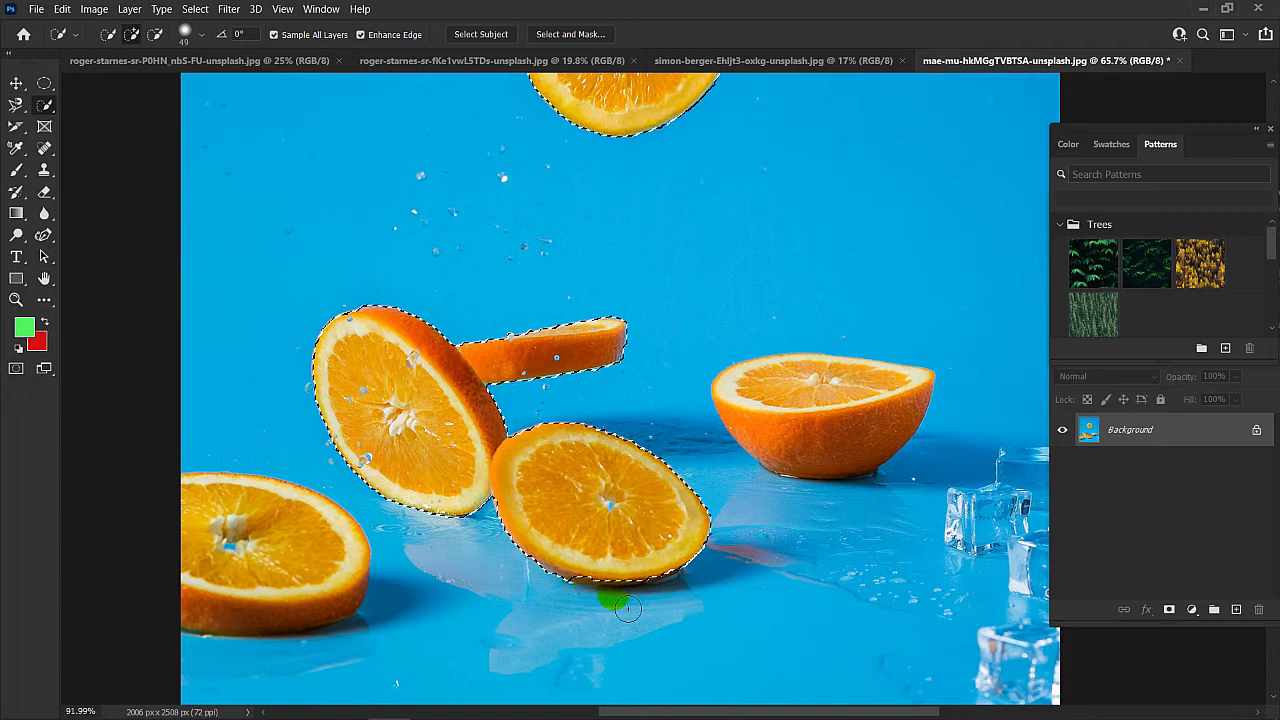
- Refine the selection along the front orange slice's lower edge, subtracting the shadow area beneath it
scroll(630, 608, up, 4)
mouse_move(676, 584)
mouse_down()
mouse_move(596, 571)
mouse_move(930, 560)
mouse_move(889, 525)
mouse_move(511, 546)
mouse_move(491, 530)
mouse_up()
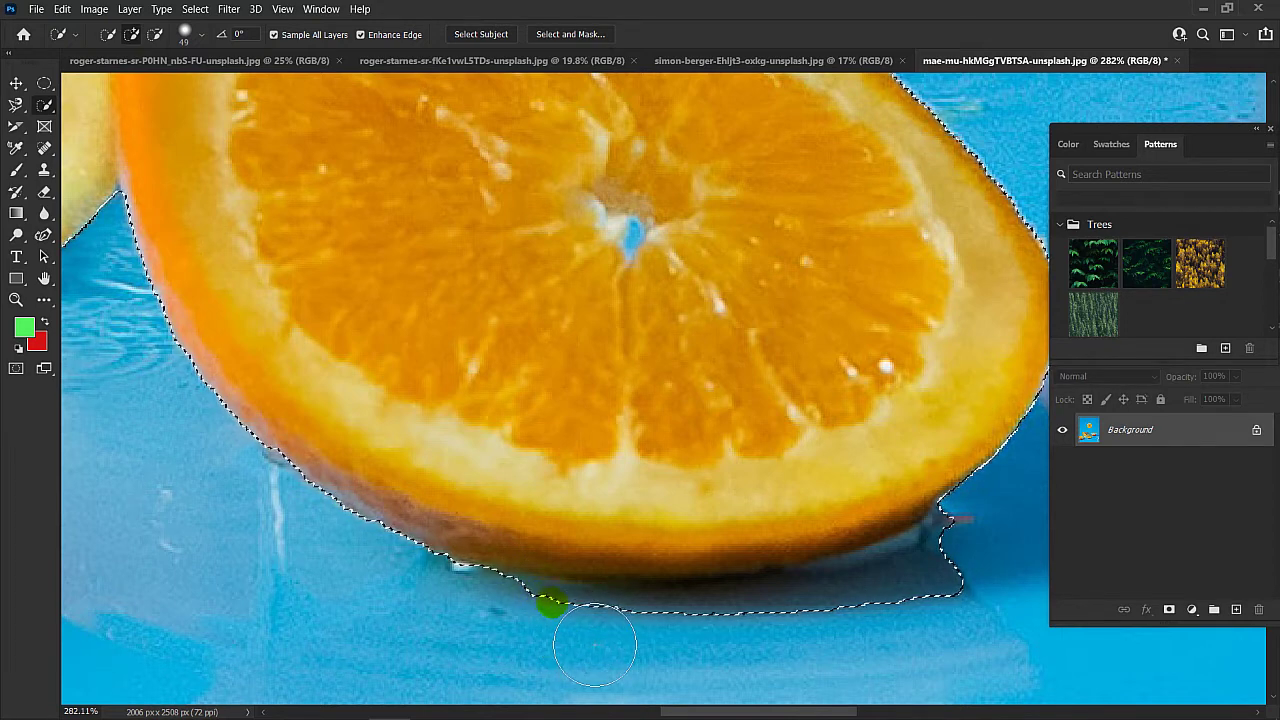
key(alt)
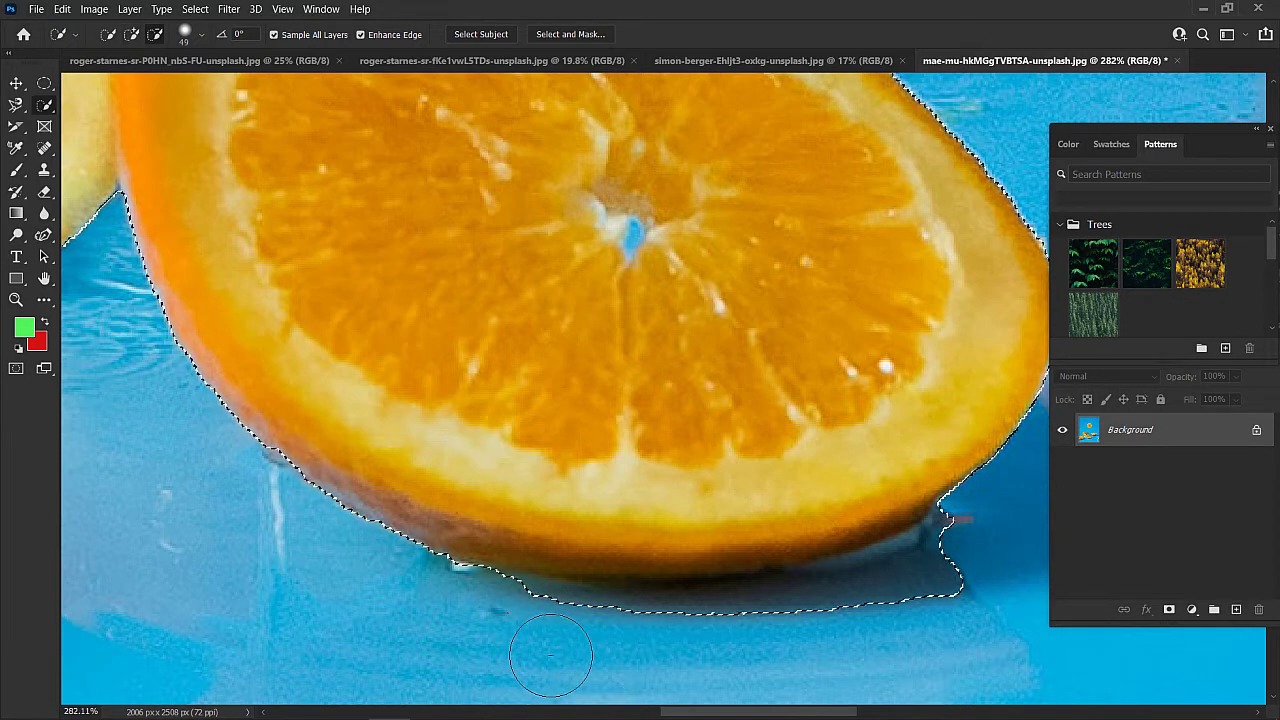
mouse_move(550, 655)
mouse_down()
mouse_move(925, 682)
mouse_move(997, 662)
mouse_move(1005, 642)
mouse_move(958, 635)
mouse_move(973, 637)
mouse_move(977, 577)
mouse_move(844, 601)
mouse_move(835, 652)
mouse_move(614, 673)
mouse_move(579, 574)
mouse_move(537, 533)
mouse_up()
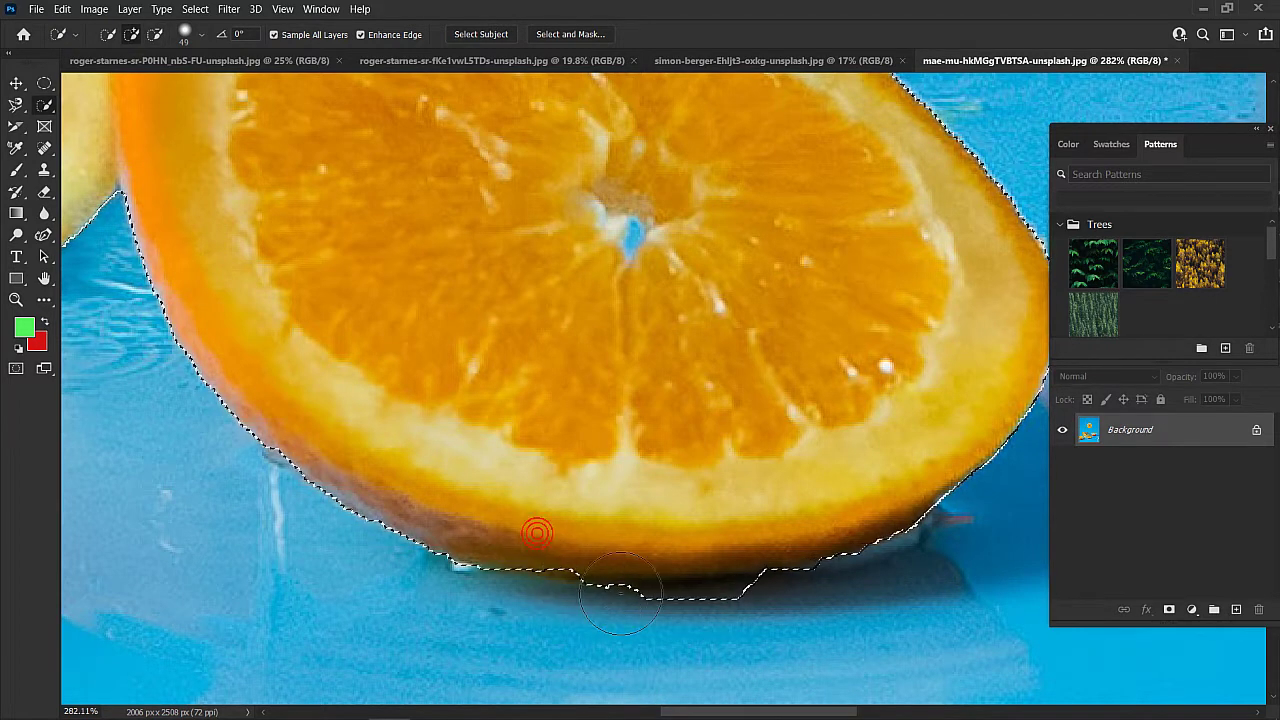
mouse_move(620, 593)
mouse_down()
mouse_move(758, 585)
mouse_move(702, 618)
mouse_move(713, 650)
mouse_move(726, 669)
mouse_move(791, 660)
mouse_move(749, 620)
mouse_move(673, 609)
mouse_up()
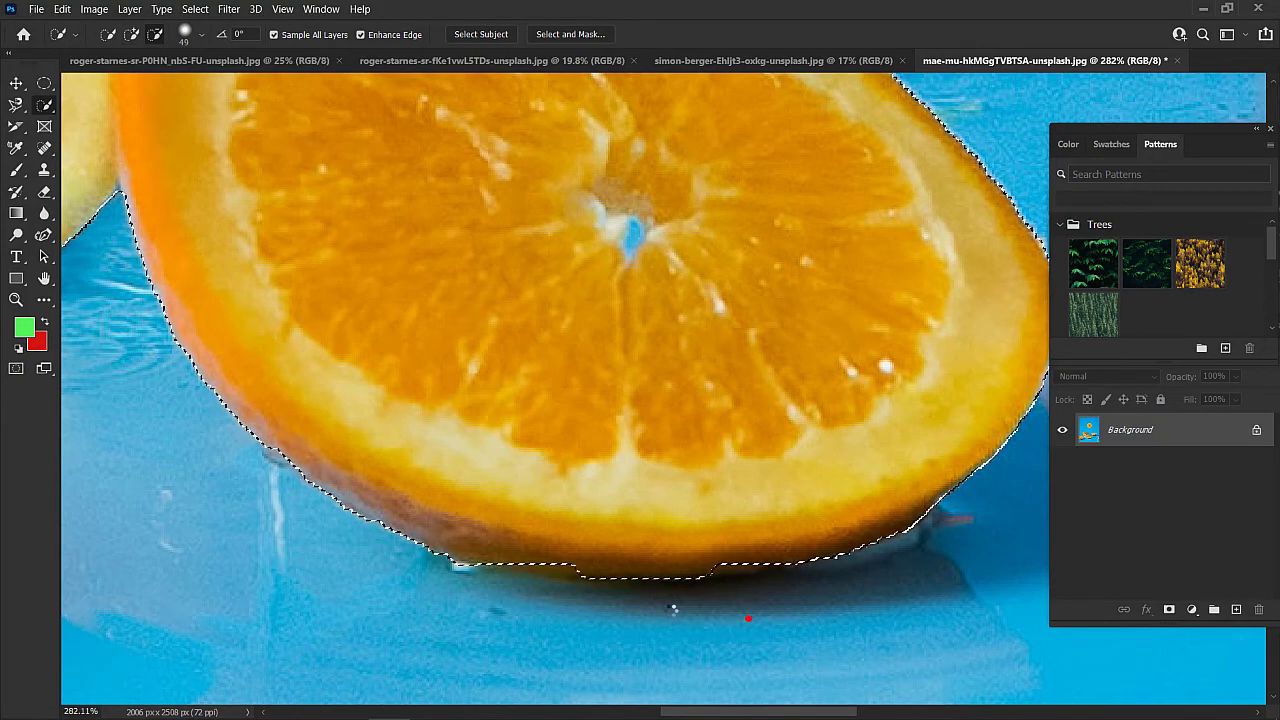
scroll(677, 500, down, 8)
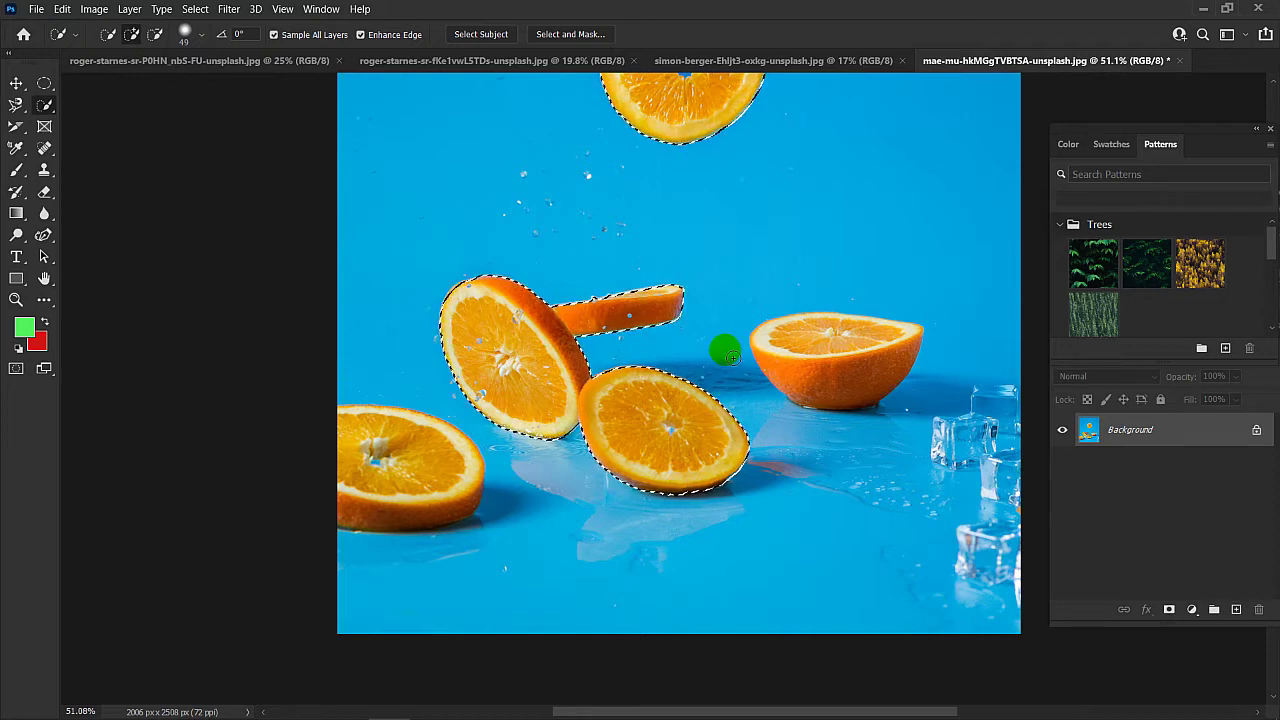
scroll(731, 357, up, 3)
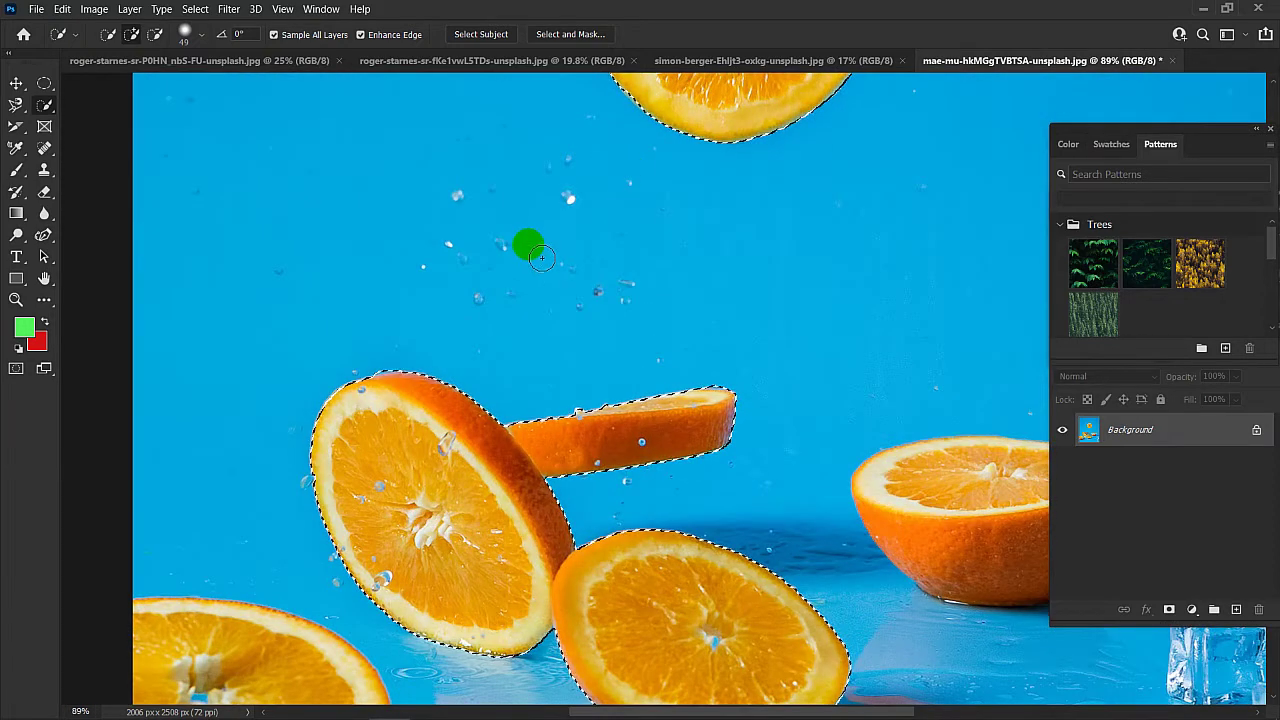
right_click(45, 107)
click(113, 122)
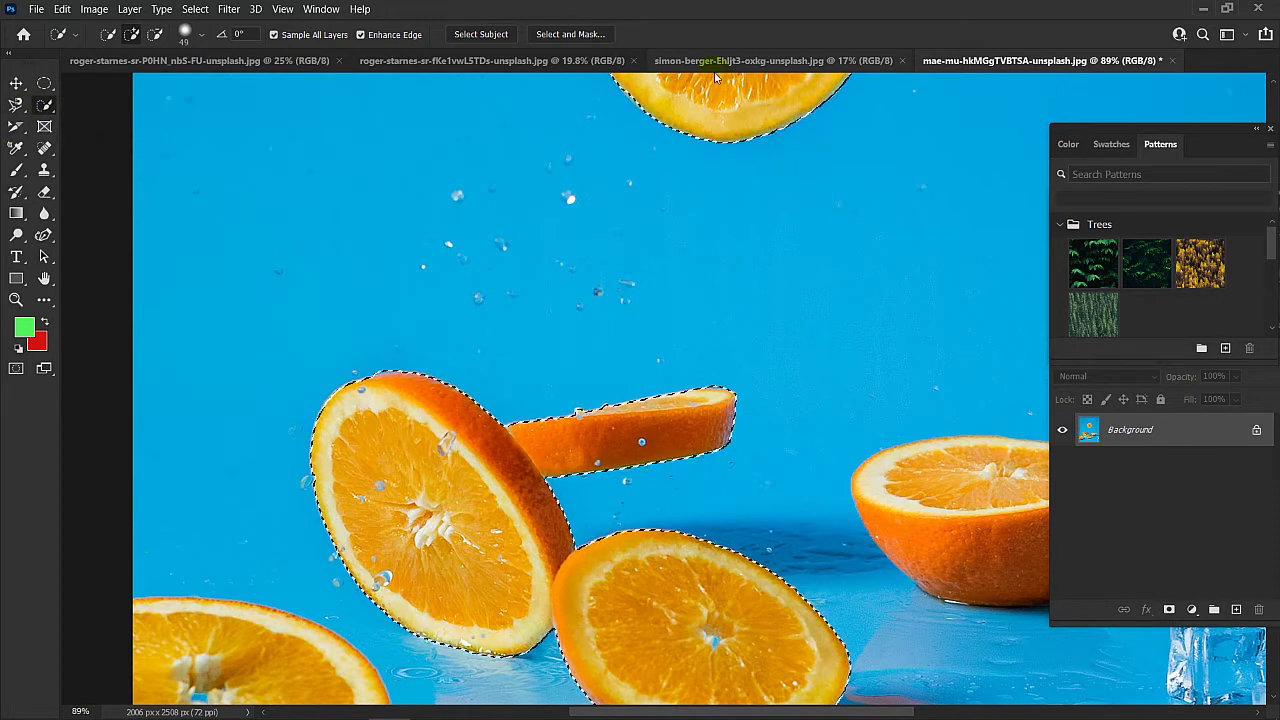
- Switch to the open mountain landscape image and clear its existing sky selection
click(494, 60)
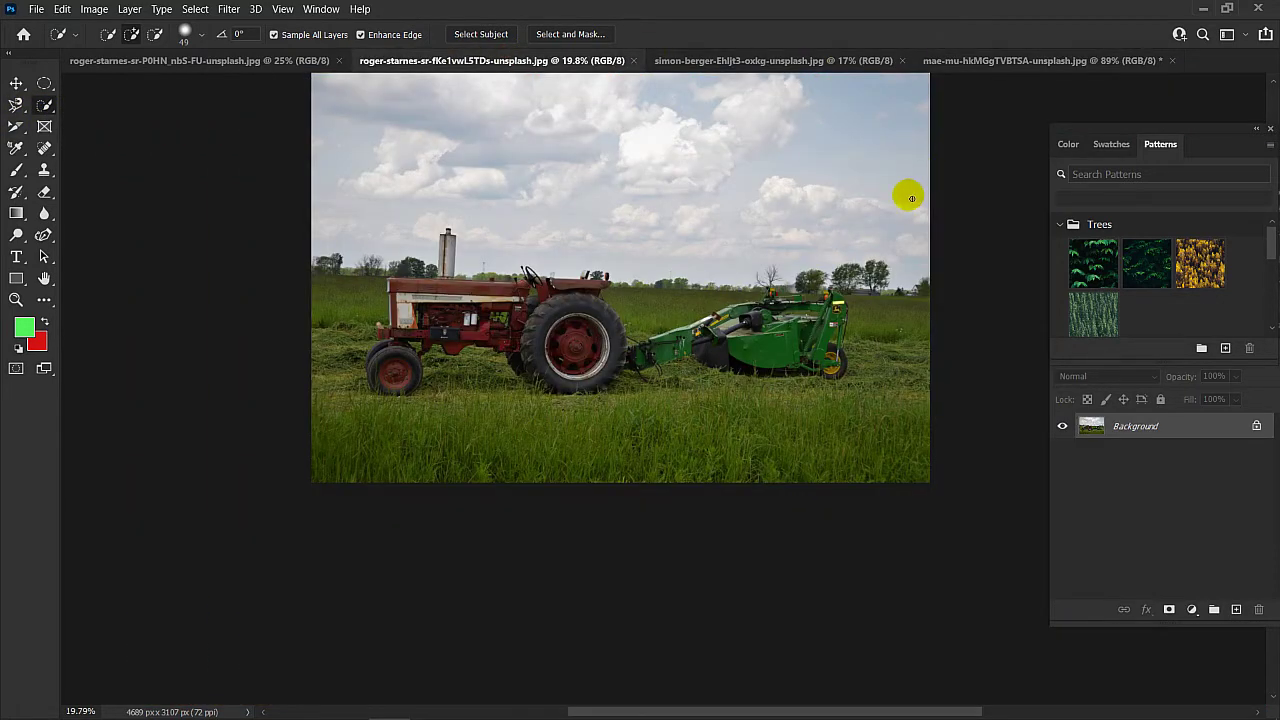
click(1046, 64)
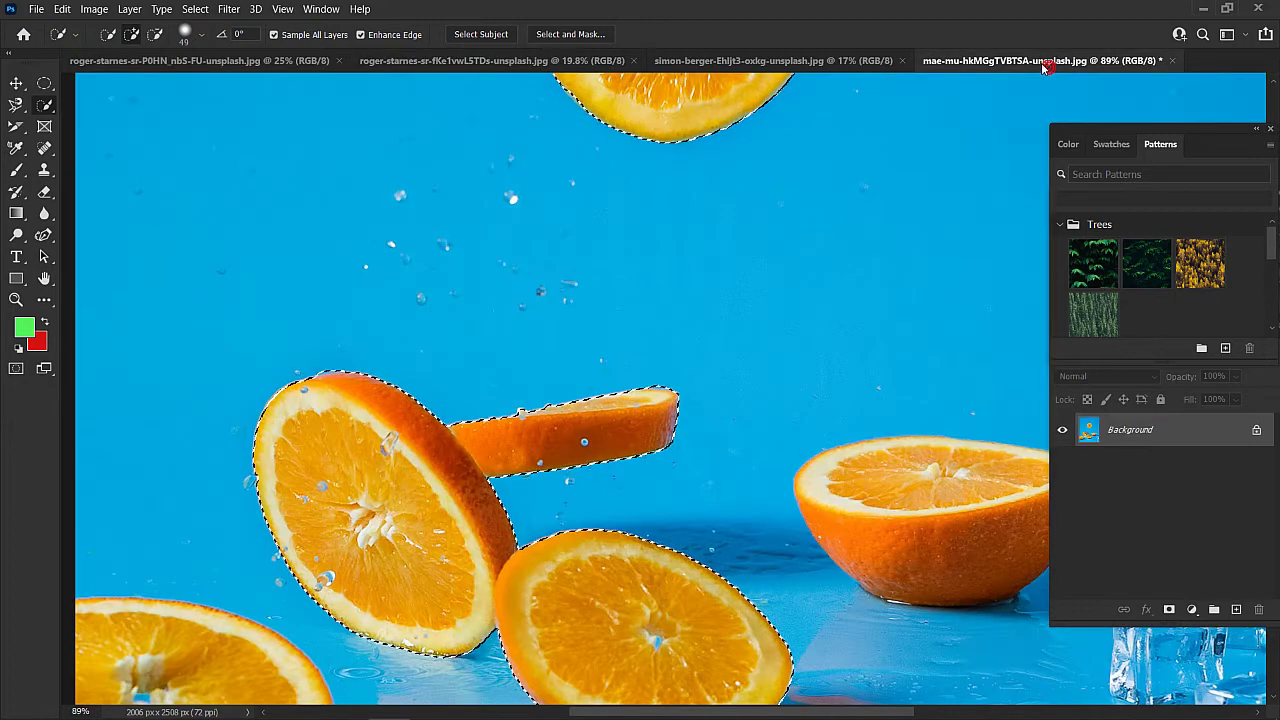
click(711, 61)
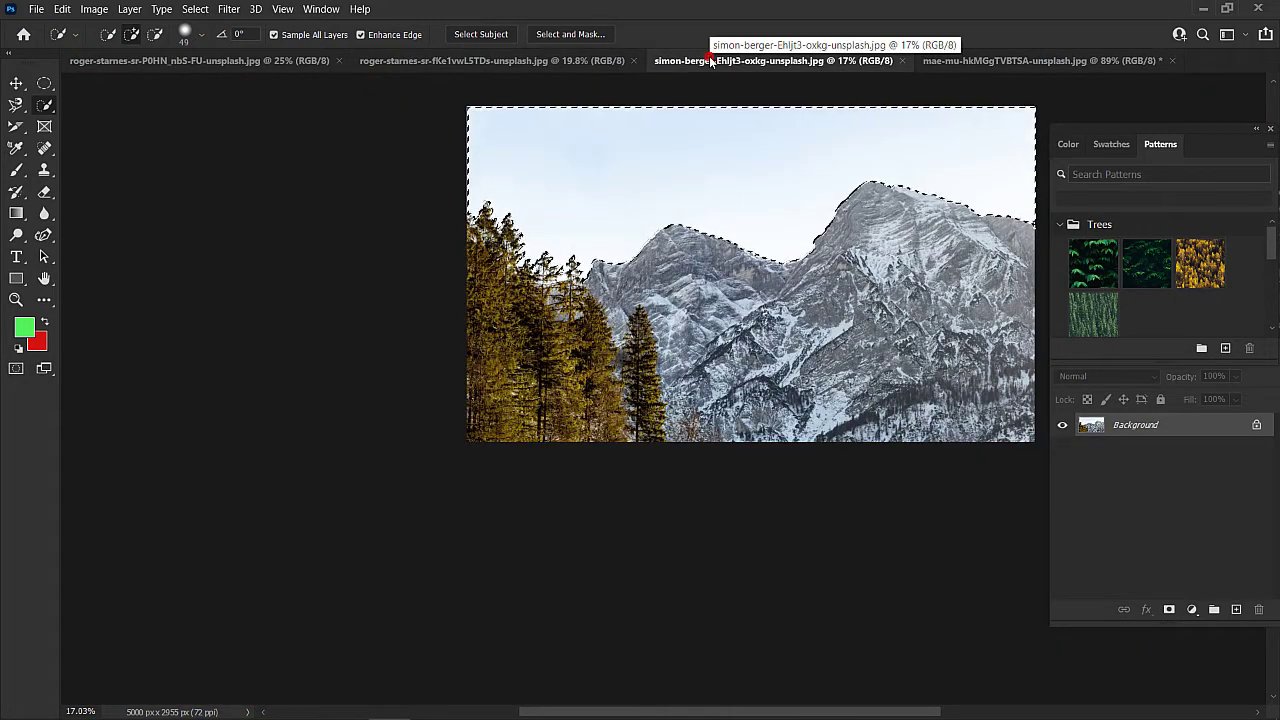
key(ctrl+d)
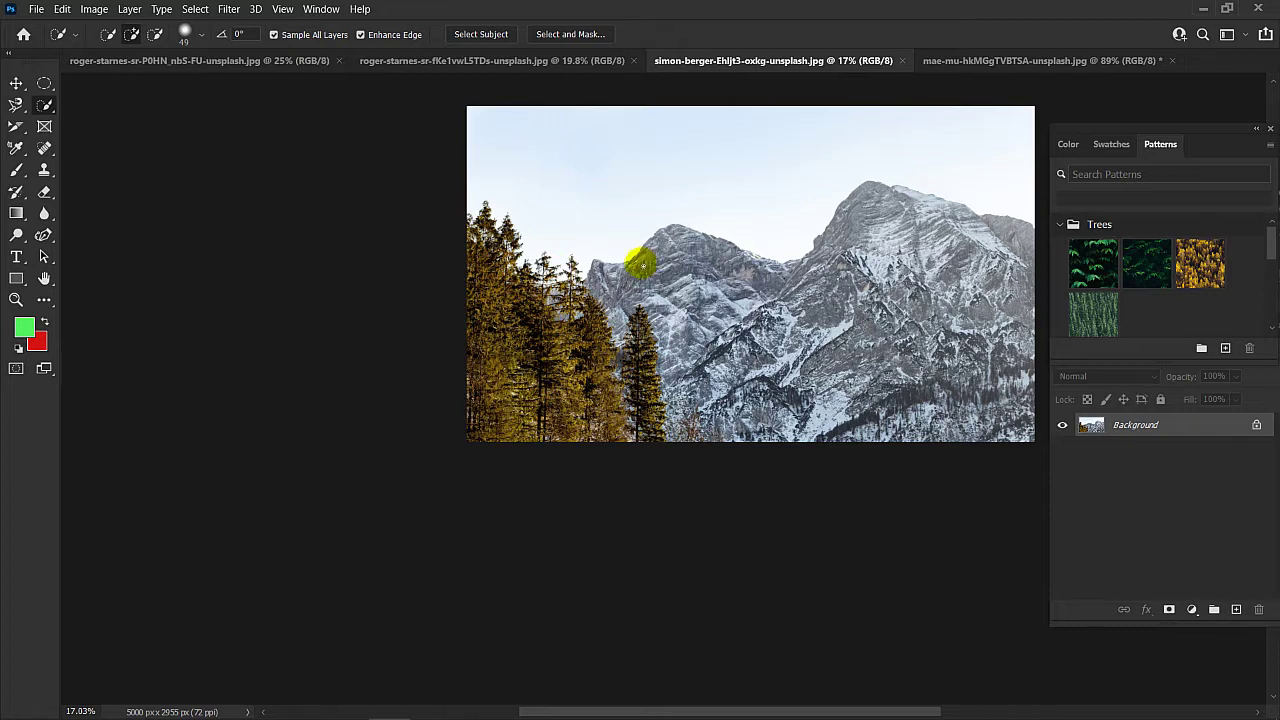
- Select the mountains and the trees up to the skyline with the Quick Selection tool, leaving out the sky
drag(827, 359, 616, 357)
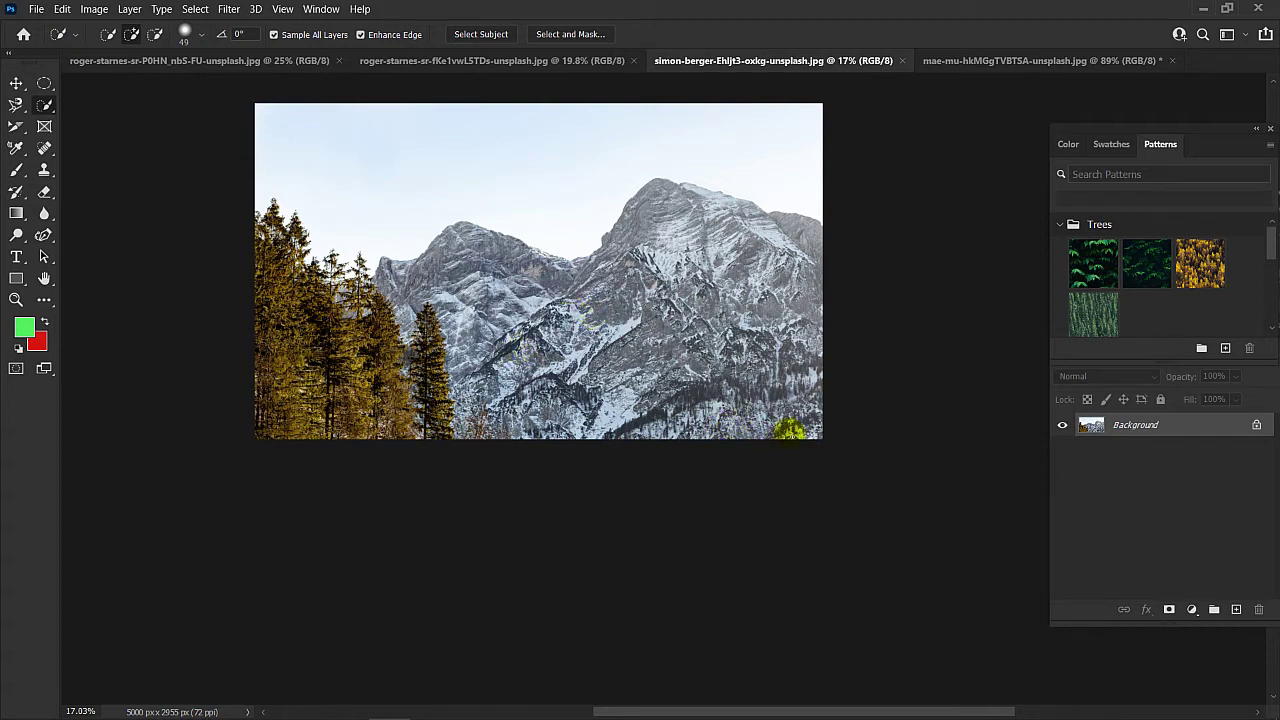
mouse_move(790, 430)
mouse_down()
mouse_move(712, 361)
mouse_move(796, 245)
mouse_move(798, 389)
mouse_move(809, 238)
mouse_move(749, 242)
mouse_move(676, 192)
mouse_move(635, 209)
mouse_move(626, 315)
mouse_move(714, 423)
mouse_move(570, 385)
mouse_move(451, 387)
mouse_move(410, 357)
mouse_move(464, 322)
mouse_move(520, 312)
mouse_move(610, 366)
mouse_move(559, 333)
mouse_move(533, 368)
mouse_move(571, 369)
mouse_move(537, 313)
mouse_move(541, 289)
mouse_move(474, 262)
mouse_move(471, 237)
mouse_move(436, 238)
mouse_move(420, 270)
mouse_move(355, 314)
mouse_move(432, 398)
mouse_move(483, 427)
mouse_move(657, 452)
mouse_move(519, 423)
mouse_move(674, 417)
mouse_move(380, 405)
mouse_move(268, 370)
mouse_move(268, 206)
mouse_move(278, 256)
mouse_move(307, 255)
mouse_move(294, 217)
mouse_move(294, 250)
mouse_move(337, 277)
mouse_move(355, 270)
mouse_move(316, 256)
mouse_move(350, 261)
mouse_up()
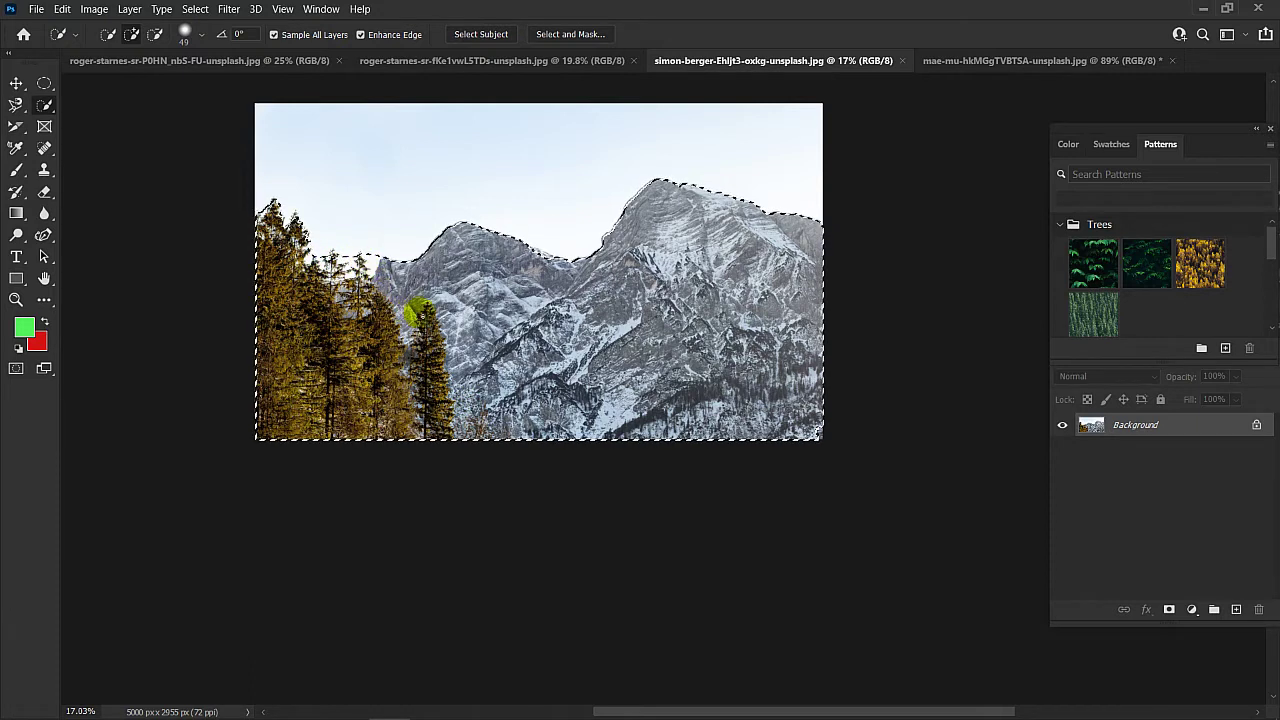
click(313, 247)
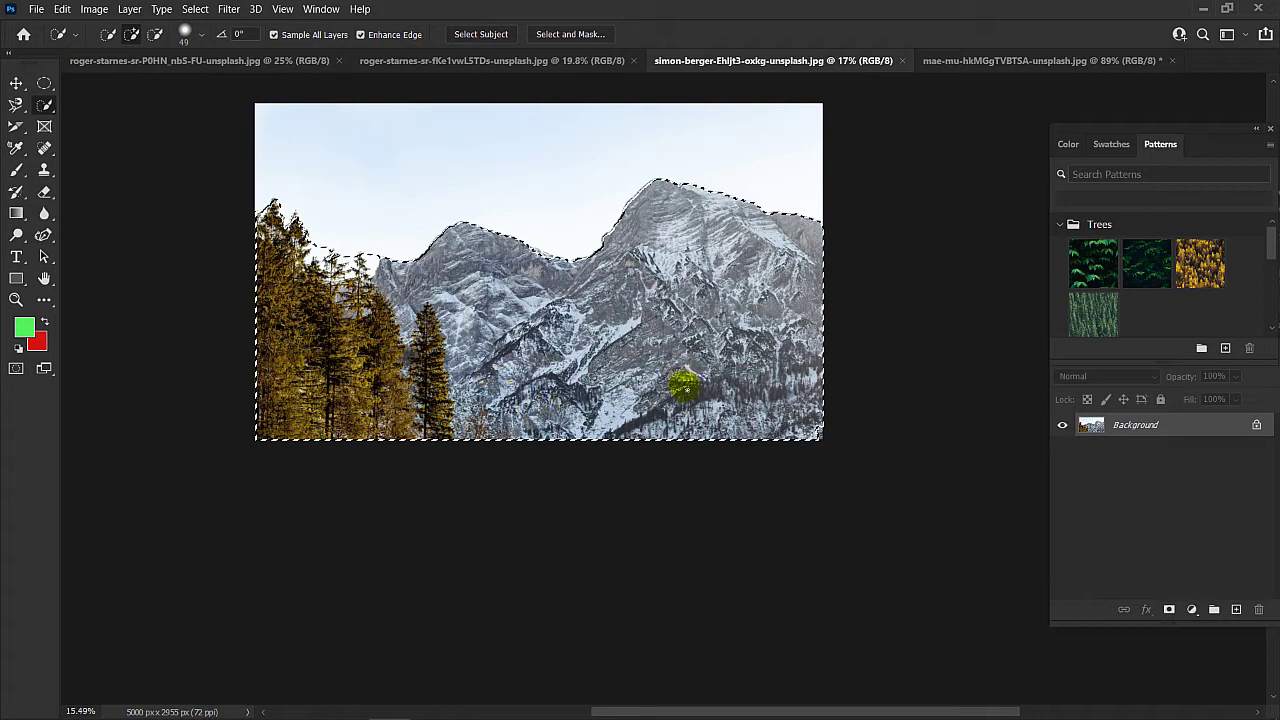
- Keep the Quick Selection tool active and open the photo of the man sitting cross-legged from the Photoshop Work Image folder as a new document
scroll(324, 370, down, 1)
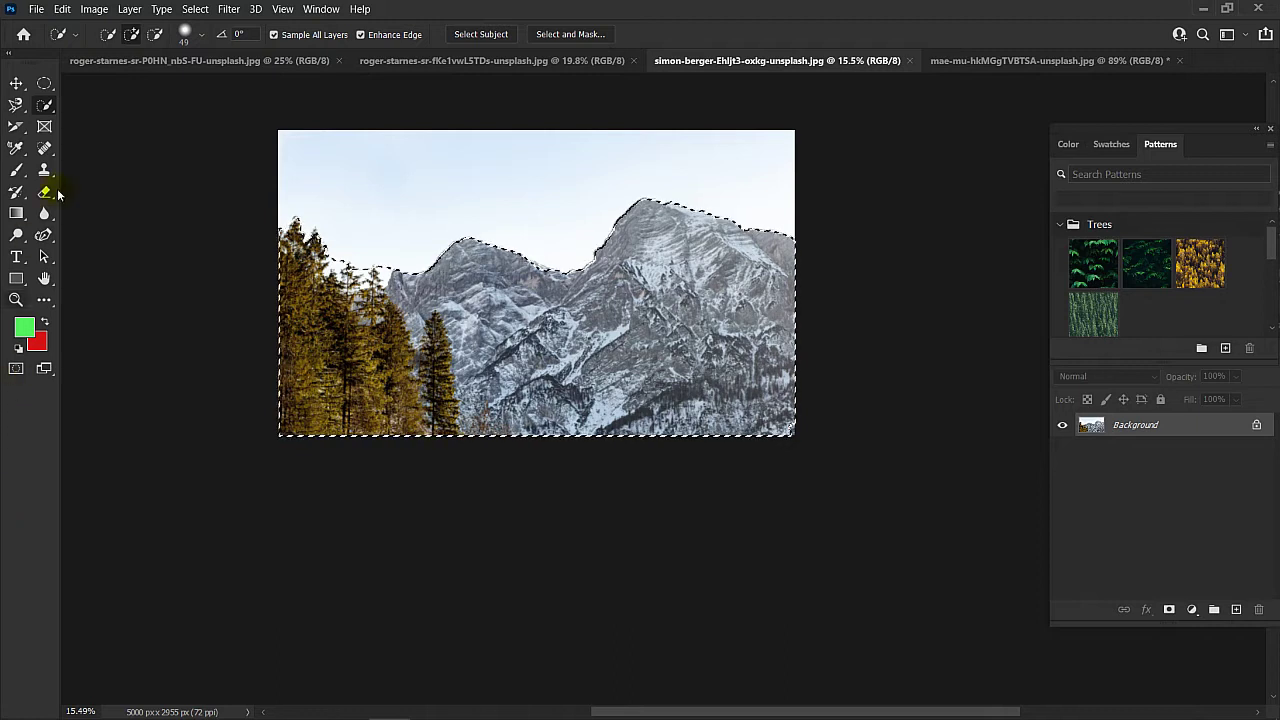
right_click(47, 107)
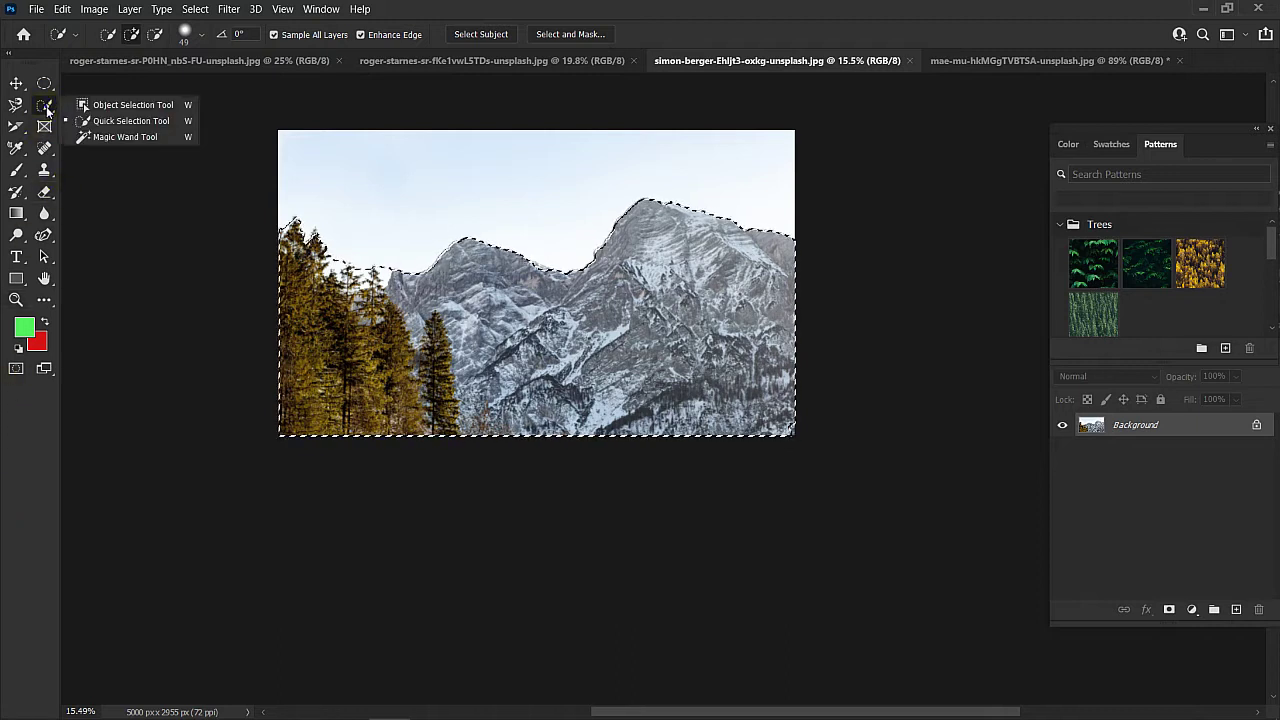
click(124, 121)
mouse_move(350, 715)
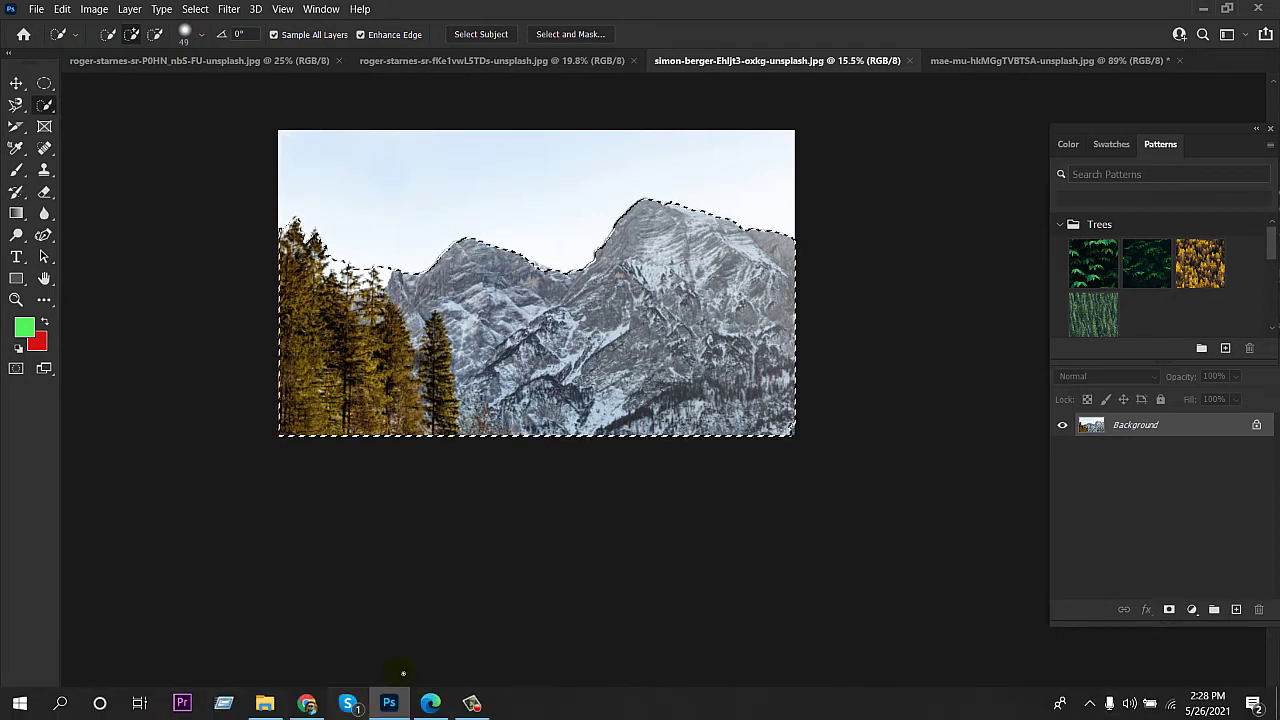
click(264, 703)
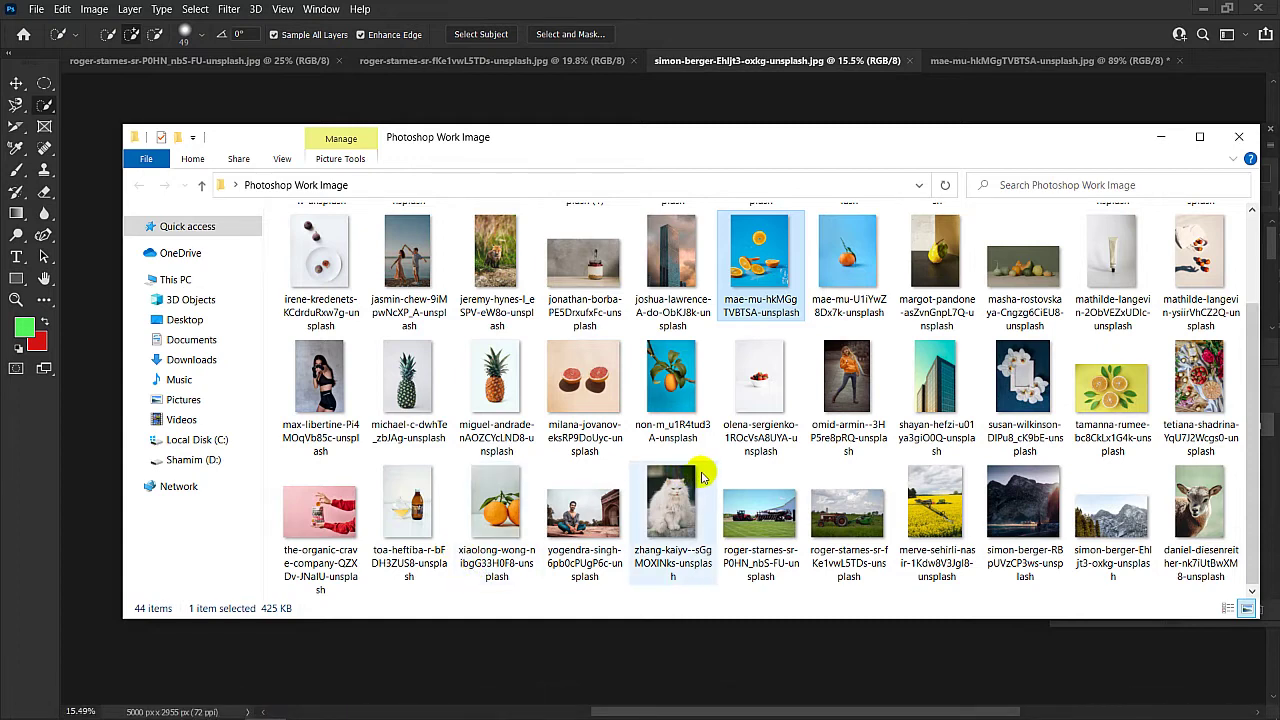
click(867, 390)
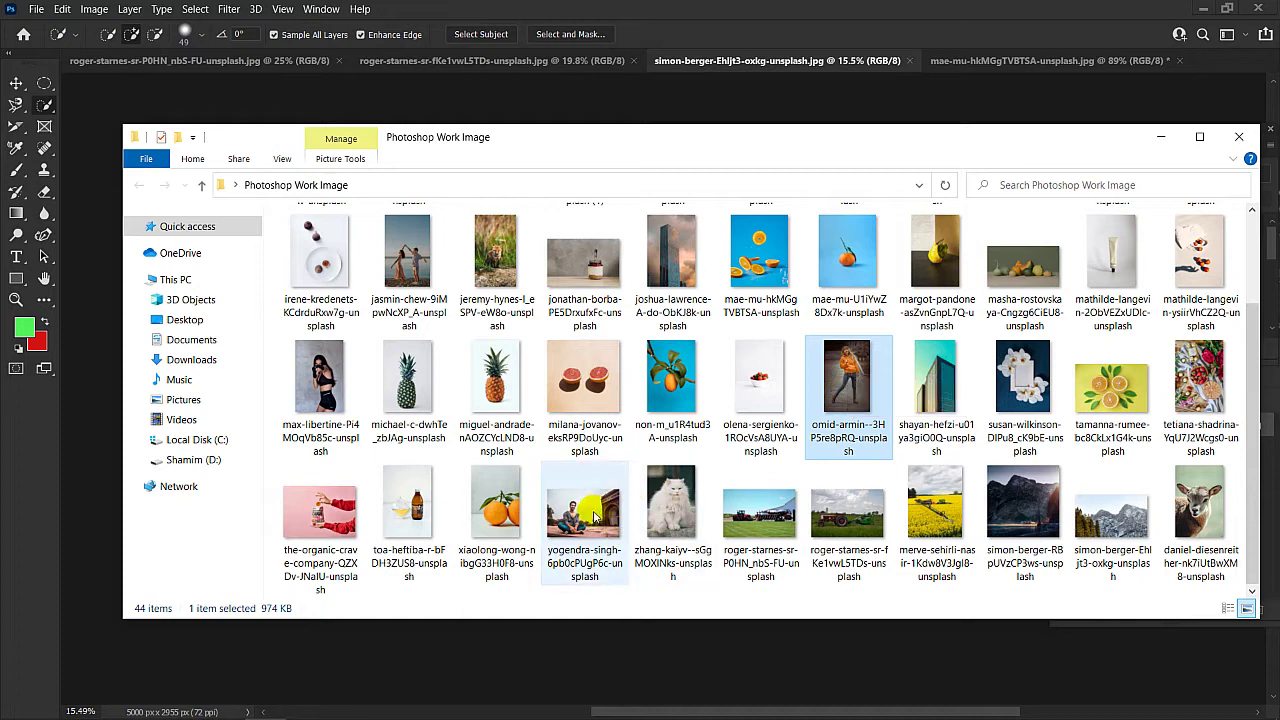
click(578, 535)
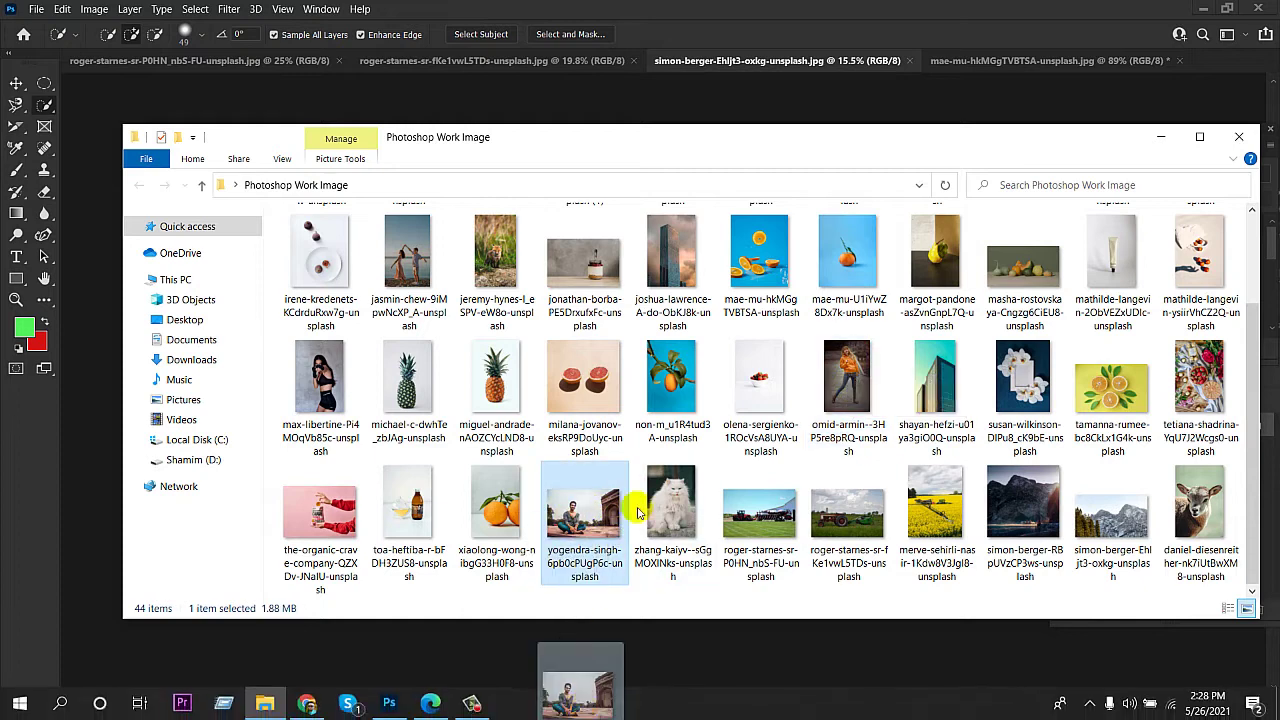
click(712, 45)
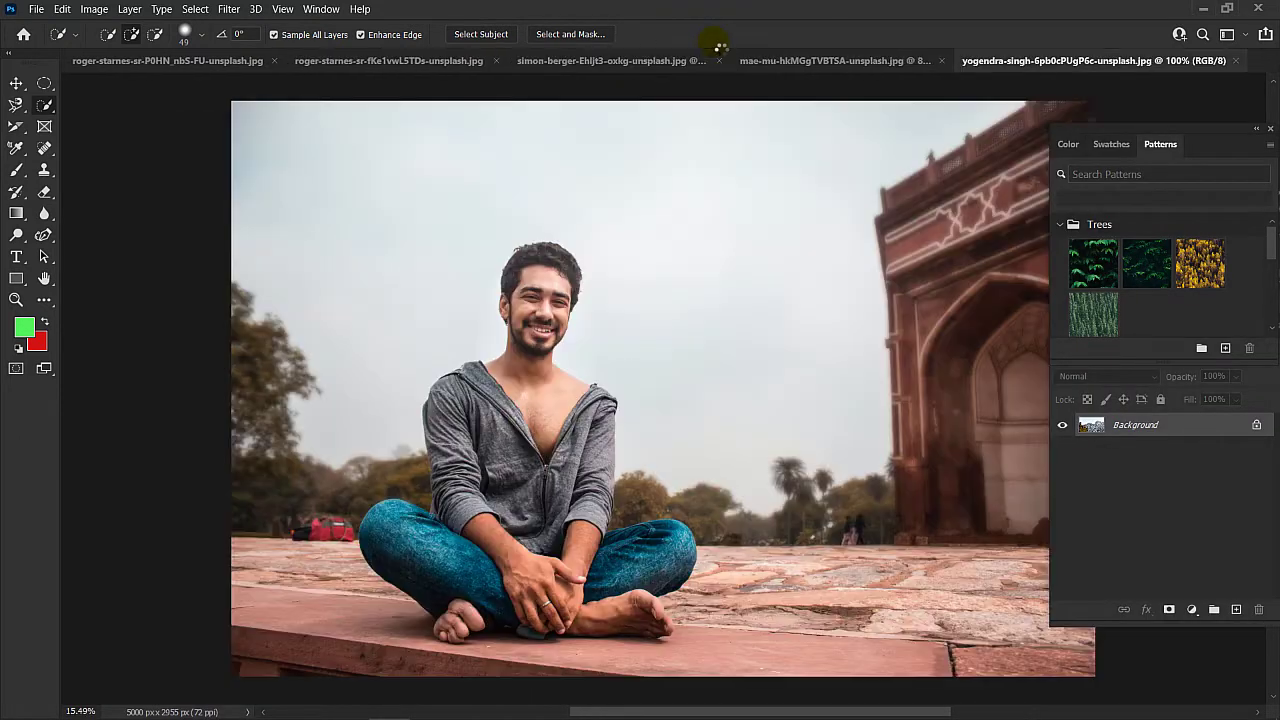
scroll(558, 304, up, 5)
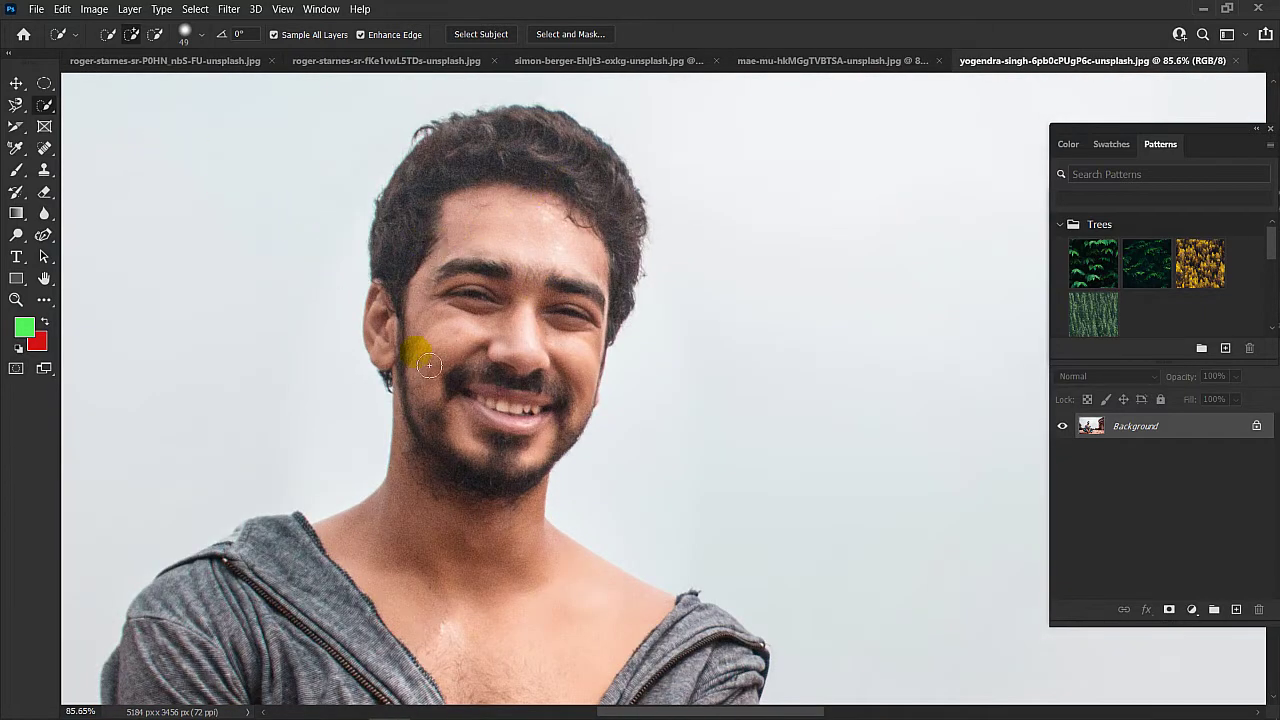
mouse_move(413, 341)
mouse_down()
mouse_move(413, 241)
mouse_move(440, 201)
mouse_up()
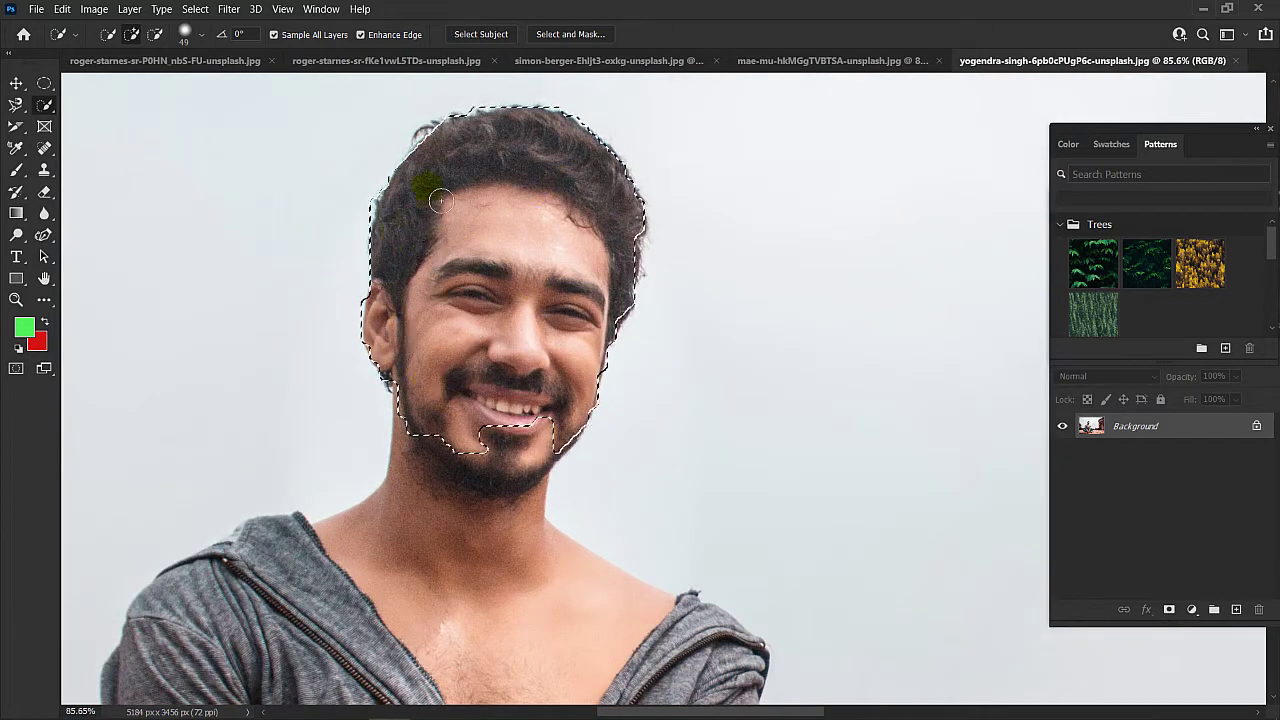
drag(634, 196, 620, 213)
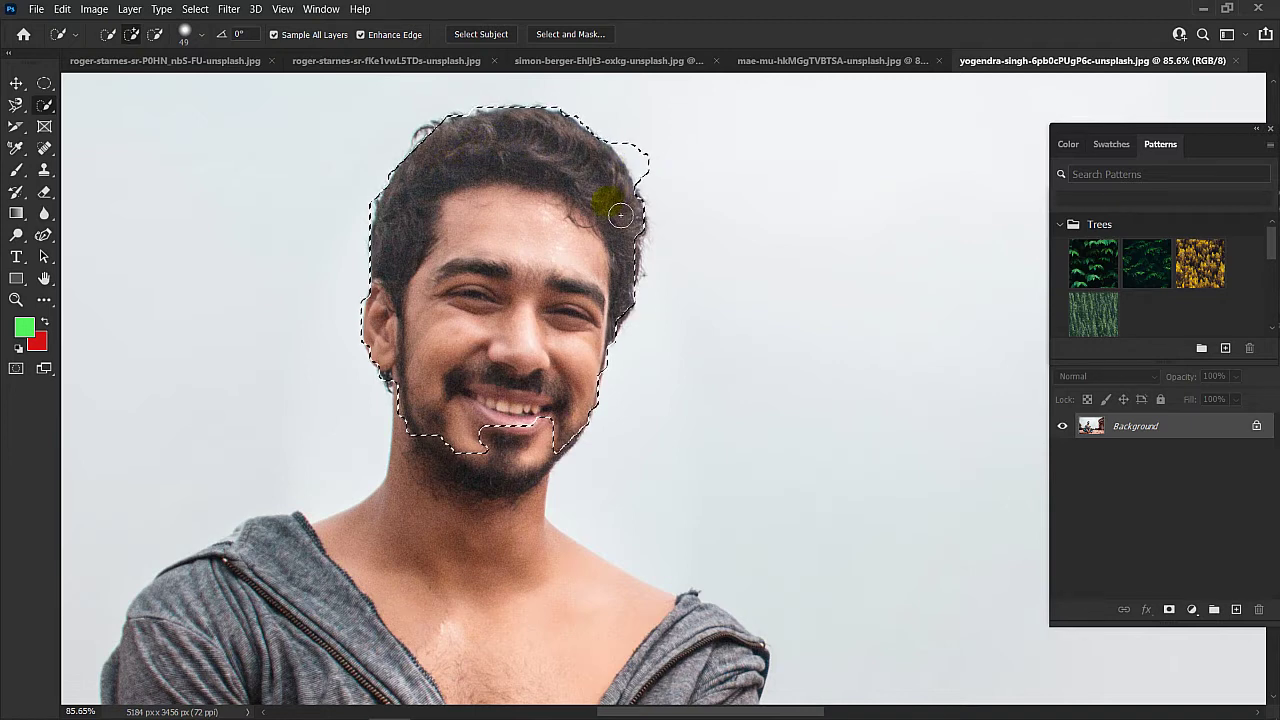
key(ctrl+d)
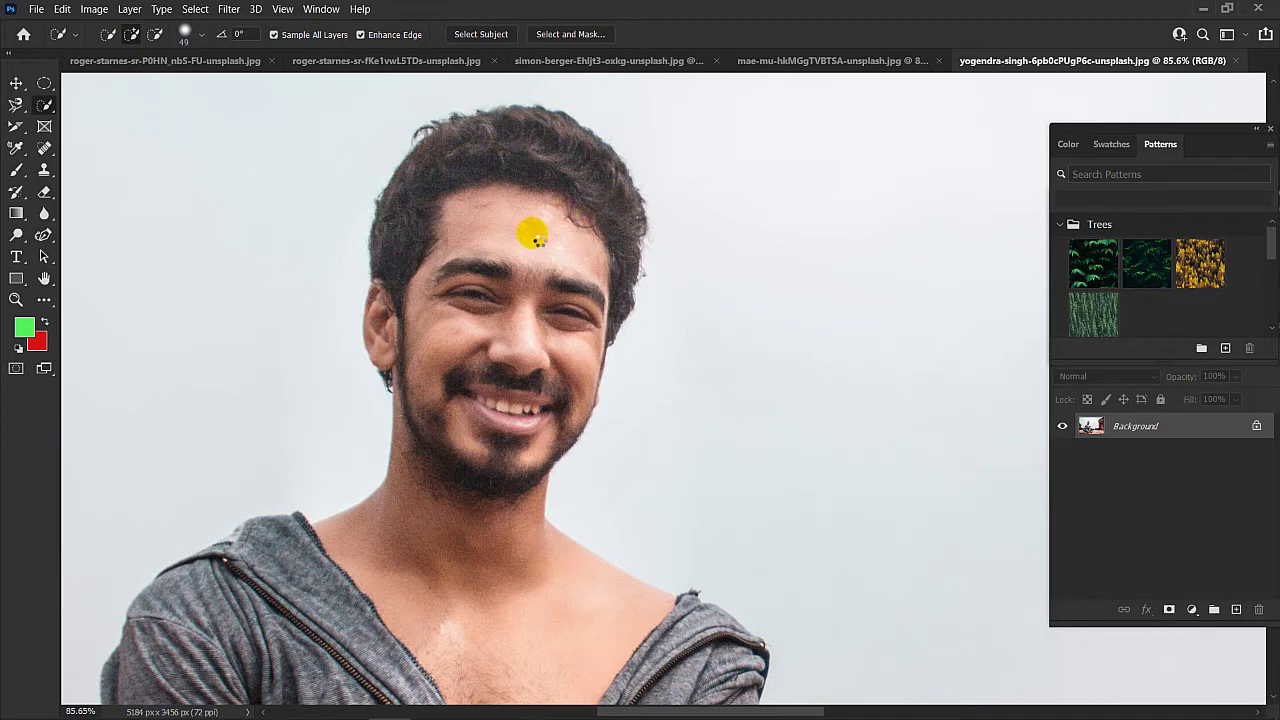
- Select the seated man's head, neck, chest, hoodie, arms and both jeans legs with the Quick Selection tool
mouse_move(459, 309)
mouse_down()
mouse_move(491, 153)
mouse_move(579, 265)
mouse_move(531, 396)
mouse_move(479, 434)
mouse_move(439, 567)
mouse_move(559, 601)
mouse_move(557, 619)
mouse_move(613, 643)
mouse_move(537, 660)
mouse_move(391, 638)
mouse_move(363, 612)
mouse_move(301, 658)
mouse_up()
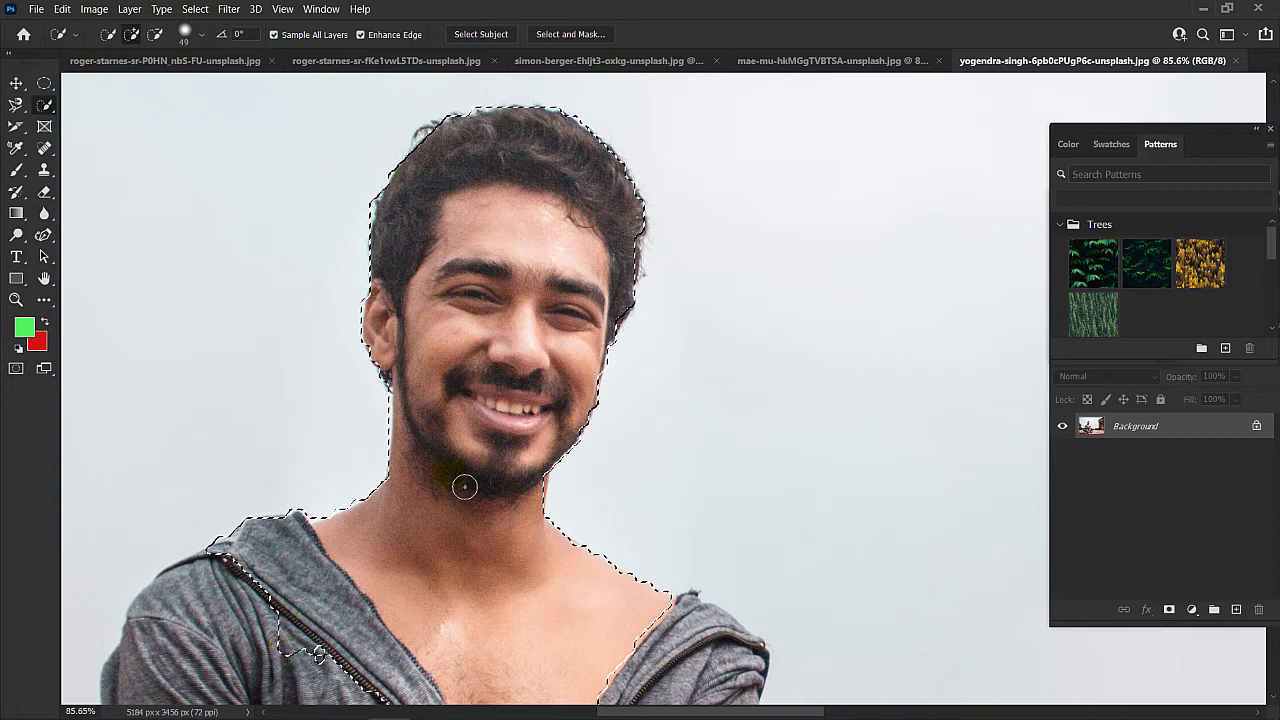
scroll(478, 522, down, 5)
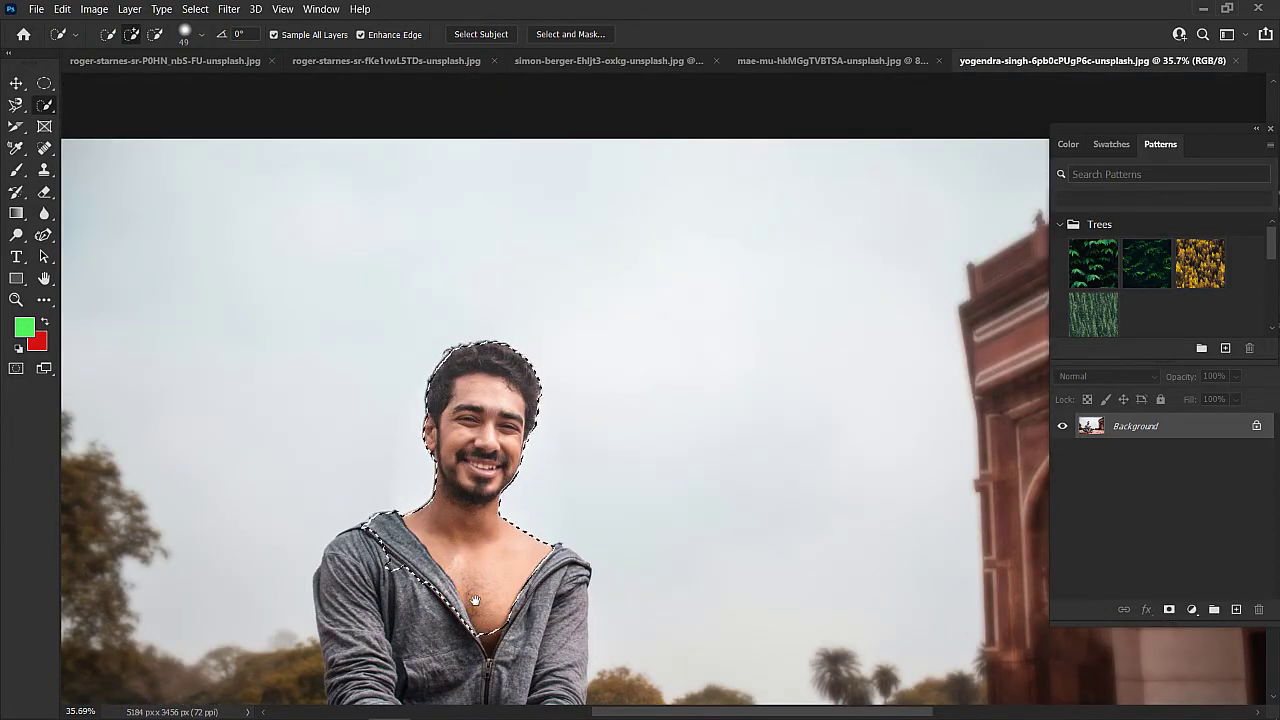
drag(468, 593, 499, 317)
scroll(499, 317, up, 3)
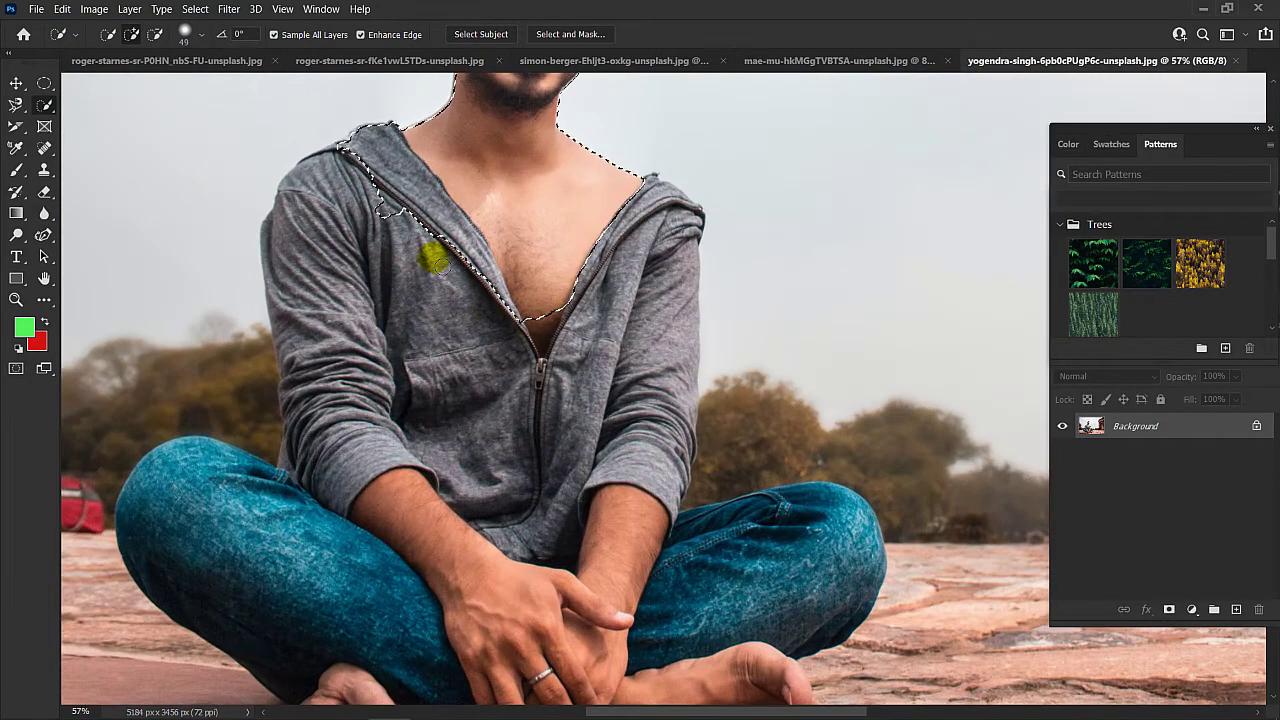
mouse_move(440, 260)
mouse_down()
mouse_move(478, 373)
mouse_move(511, 459)
mouse_up()
mouse_move(594, 386)
mouse_down()
mouse_move(633, 321)
mouse_move(658, 365)
mouse_move(646, 481)
mouse_move(663, 519)
mouse_move(691, 537)
mouse_move(824, 524)
mouse_move(832, 536)
mouse_move(811, 562)
mouse_up()
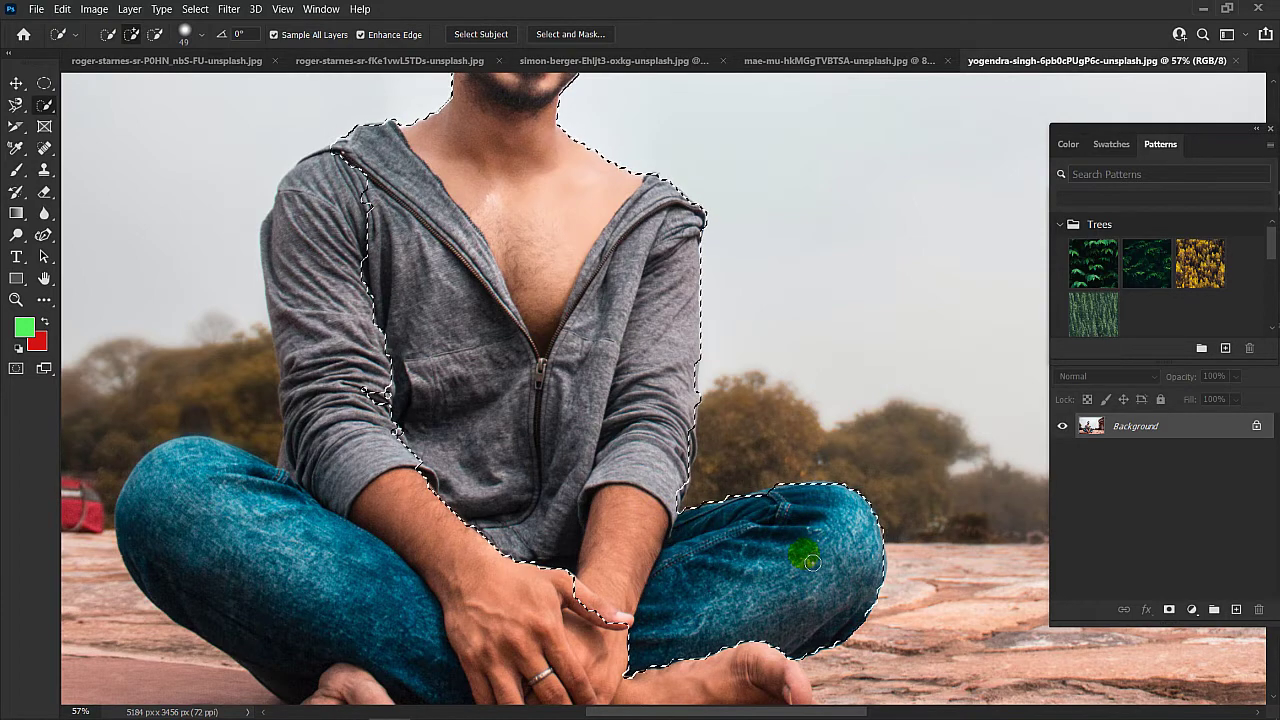
mouse_move(705, 612)
mouse_down()
mouse_move(701, 659)
mouse_move(714, 672)
mouse_move(769, 670)
mouse_move(580, 625)
mouse_move(541, 583)
mouse_up()
mouse_move(389, 489)
mouse_down()
mouse_move(335, 298)
mouse_move(320, 417)
mouse_move(304, 384)
mouse_move(306, 425)
mouse_move(302, 388)
mouse_move(305, 476)
mouse_move(298, 468)
mouse_move(276, 506)
mouse_move(220, 489)
mouse_move(177, 500)
mouse_move(170, 560)
mouse_move(252, 587)
mouse_up()
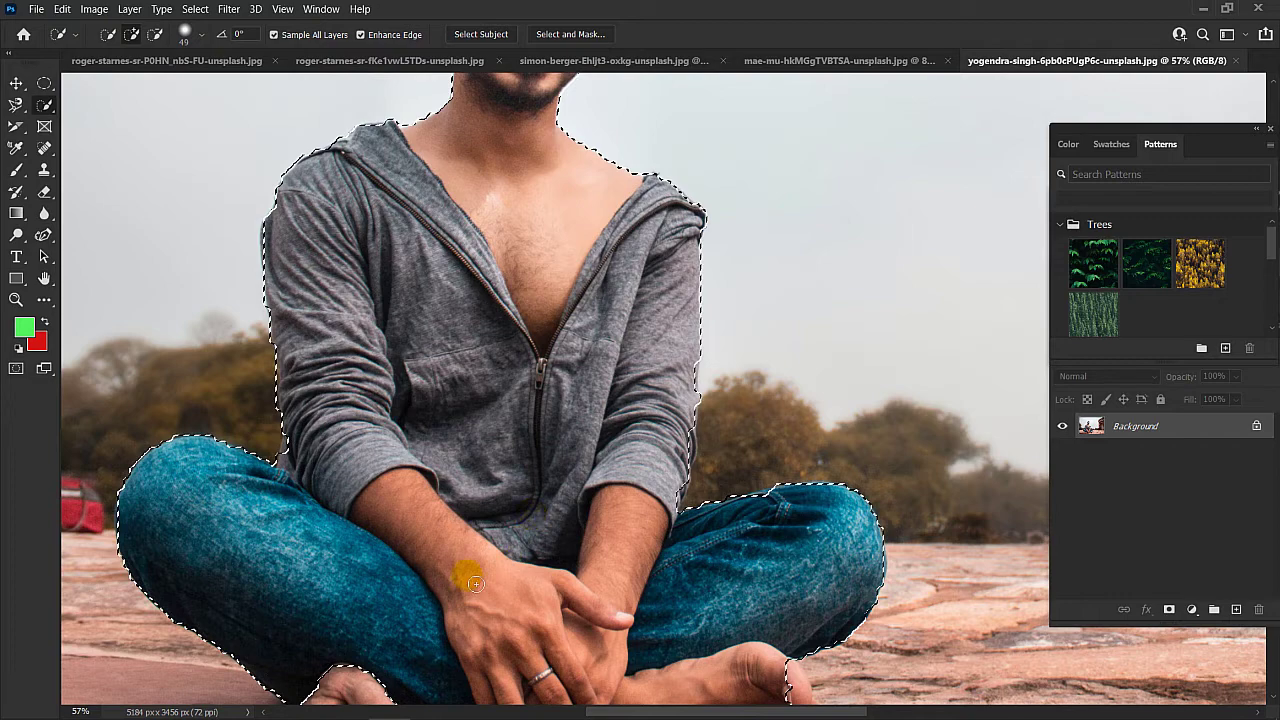
- Add the toes of both of the man's bare feet to the selection
scroll(509, 550, down, 10)
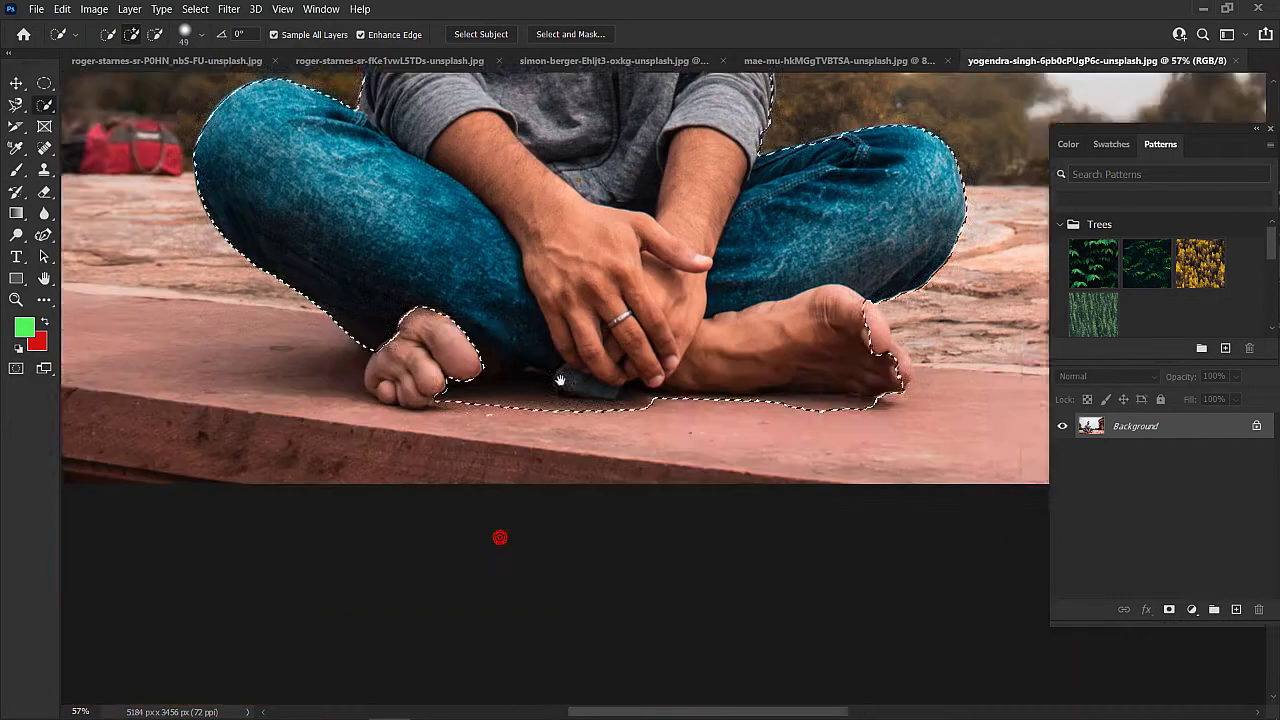
drag(614, 206, 529, 429)
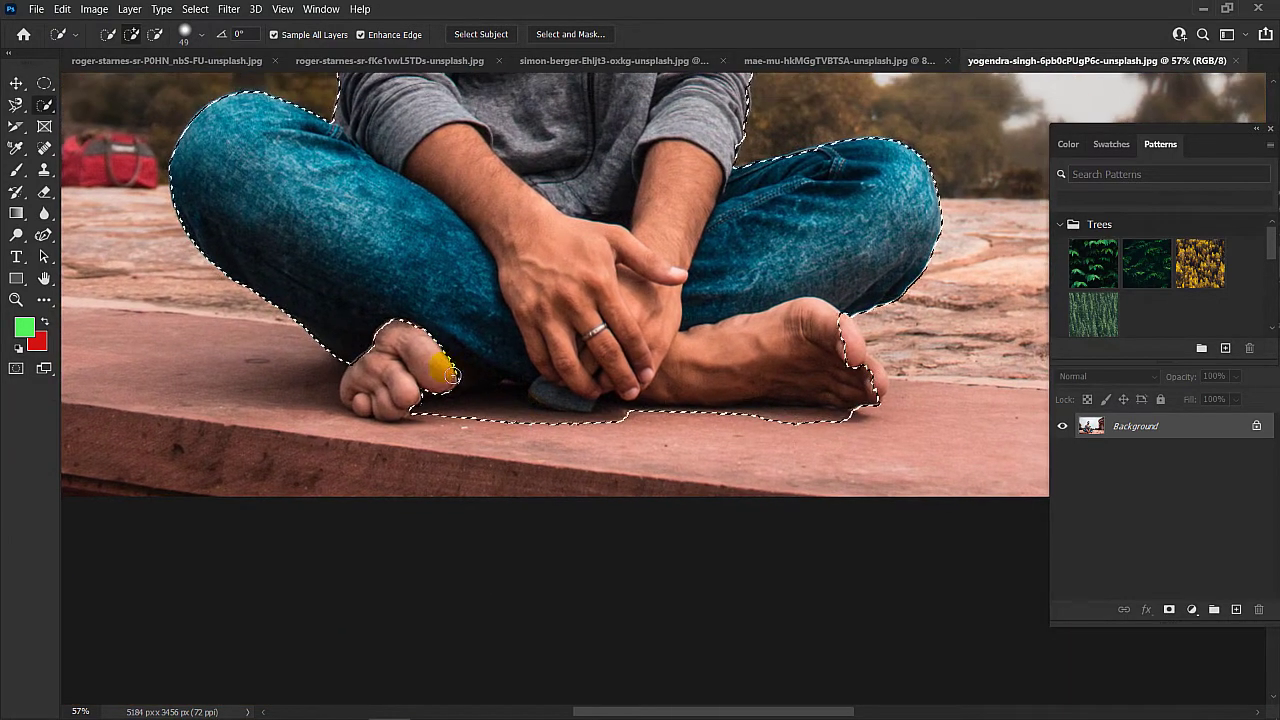
mouse_move(434, 328)
mouse_down()
mouse_move(386, 404)
mouse_move(358, 400)
mouse_move(374, 393)
mouse_move(380, 360)
mouse_move(540, 315)
mouse_up()
mouse_move(845, 345)
mouse_down()
mouse_move(889, 394)
mouse_move(839, 339)
mouse_move(760, 370)
mouse_up()
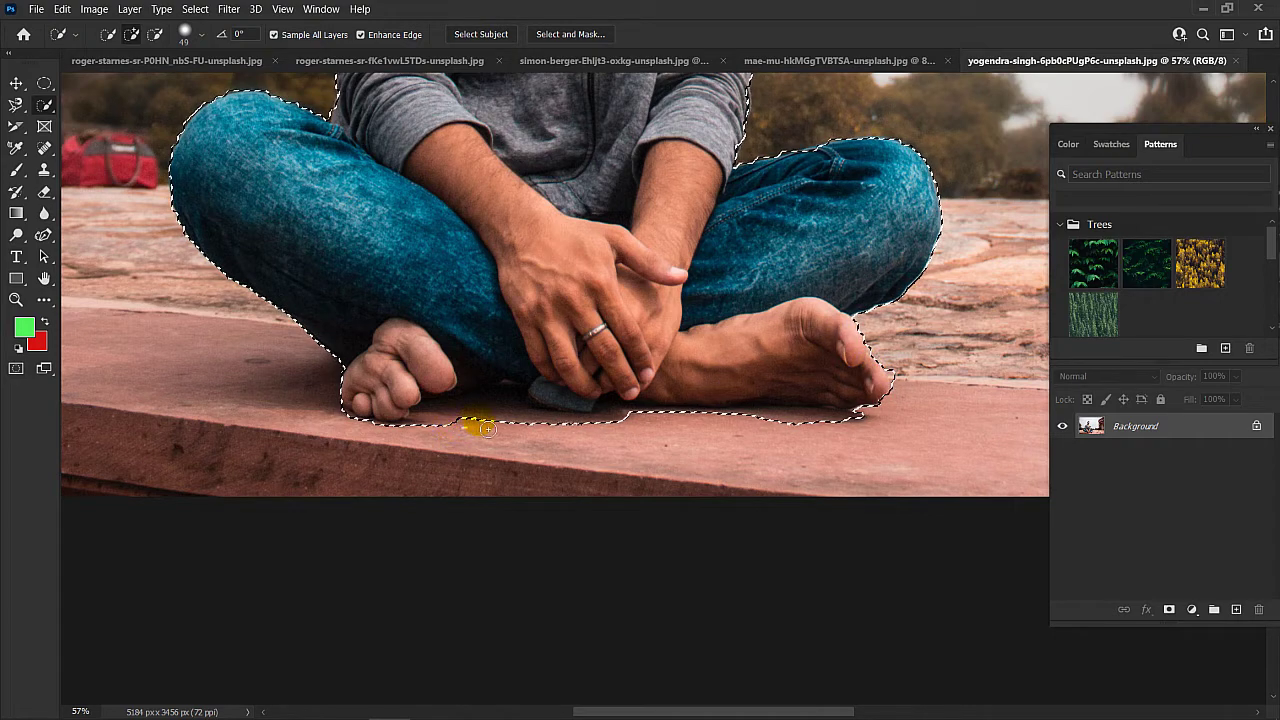
- Subtract the shadowed ledge between the feet from the selection, adding back the parts of the jeans and hand removed with it
scroll(496, 442, up, 5)
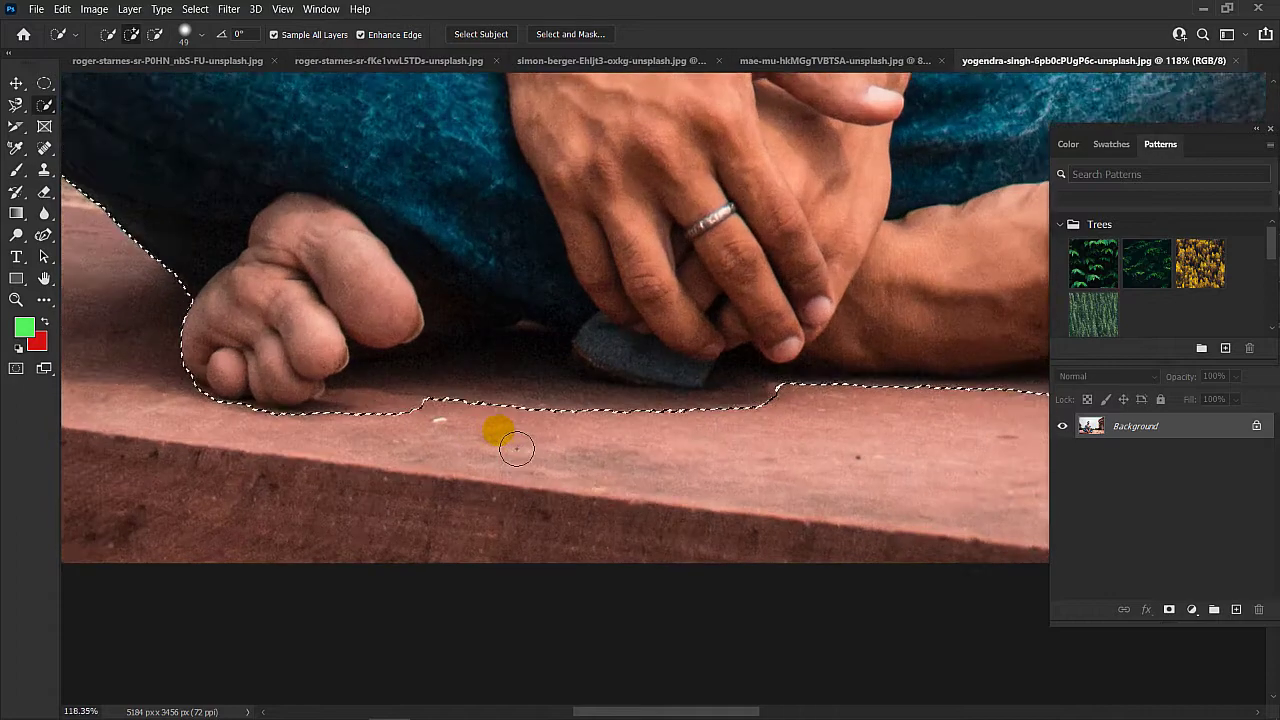
mouse_move(477, 436)
mouse_down()
mouse_move(352, 429)
mouse_move(421, 398)
mouse_move(437, 416)
mouse_move(418, 433)
mouse_move(500, 405)
mouse_move(530, 363)
mouse_move(569, 415)
mouse_move(602, 421)
mouse_move(725, 435)
mouse_move(814, 421)
mouse_move(983, 424)
mouse_move(697, 408)
mouse_up()
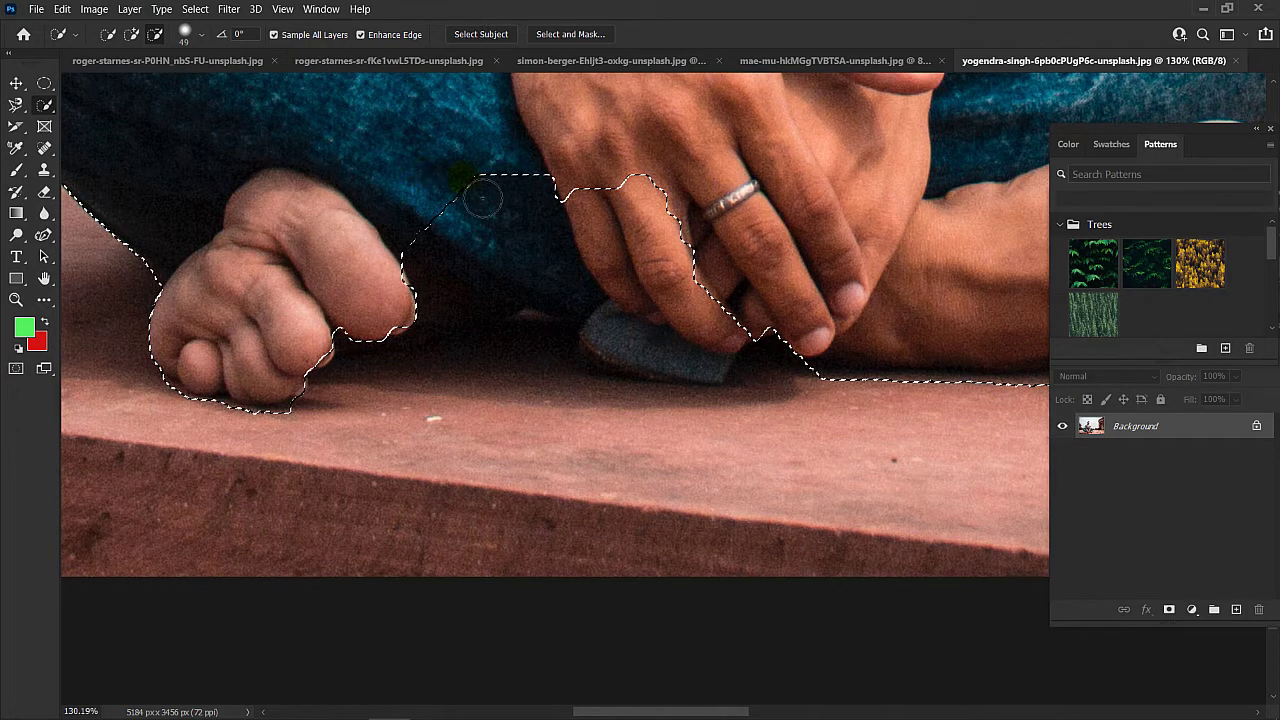
mouse_move(525, 222)
mouse_down()
mouse_move(550, 256)
mouse_move(615, 266)
mouse_move(688, 311)
mouse_move(666, 343)
mouse_move(622, 346)
mouse_move(651, 316)
mouse_up()
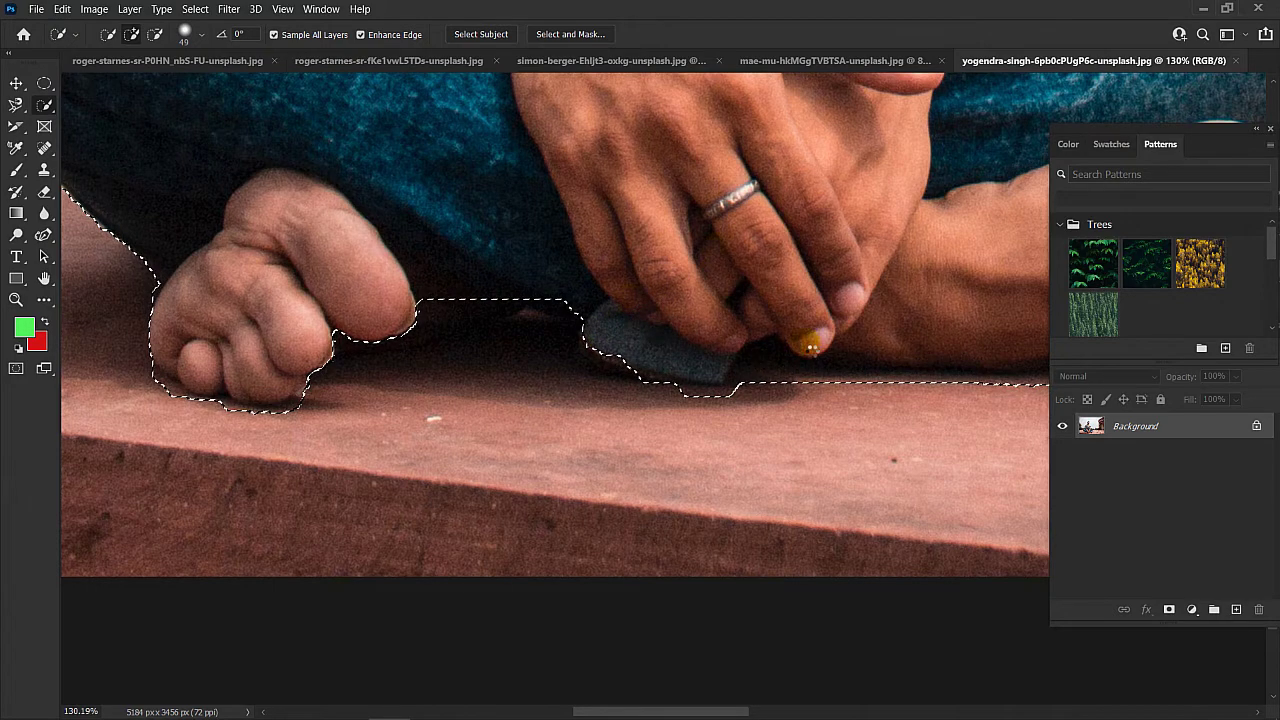
scroll(786, 413, down, 10)
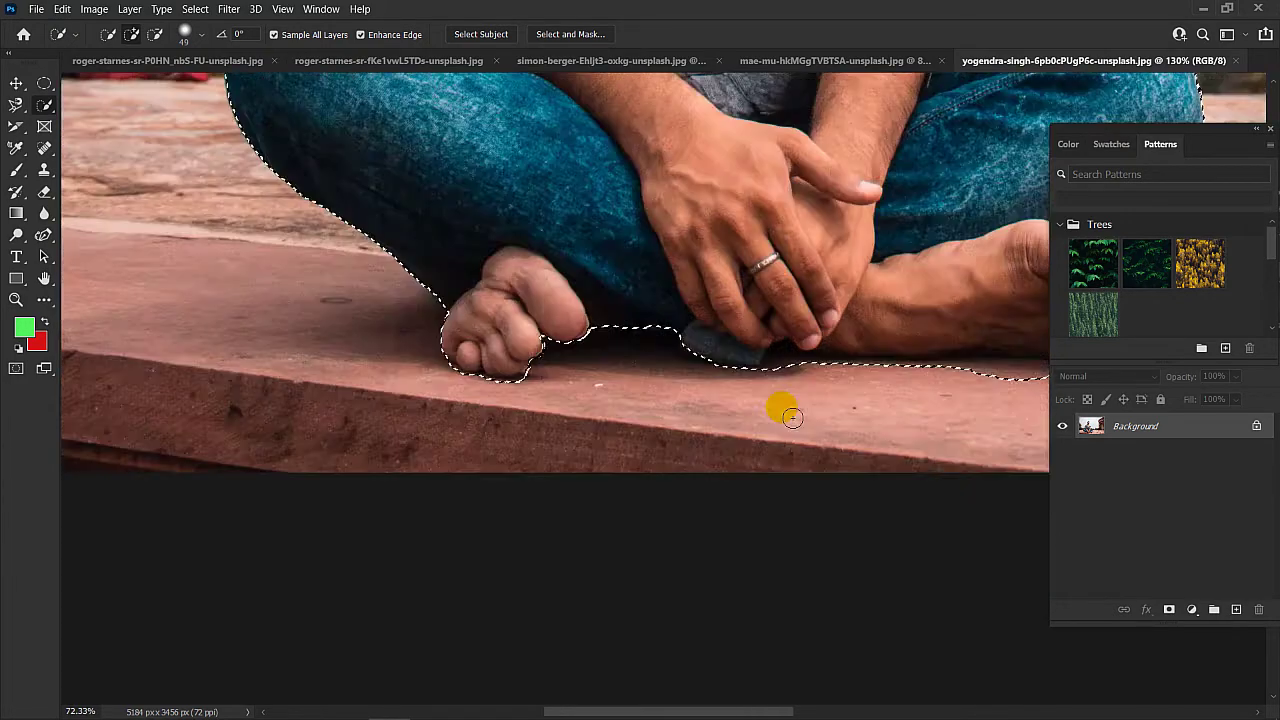
scroll(597, 345, up, 5)
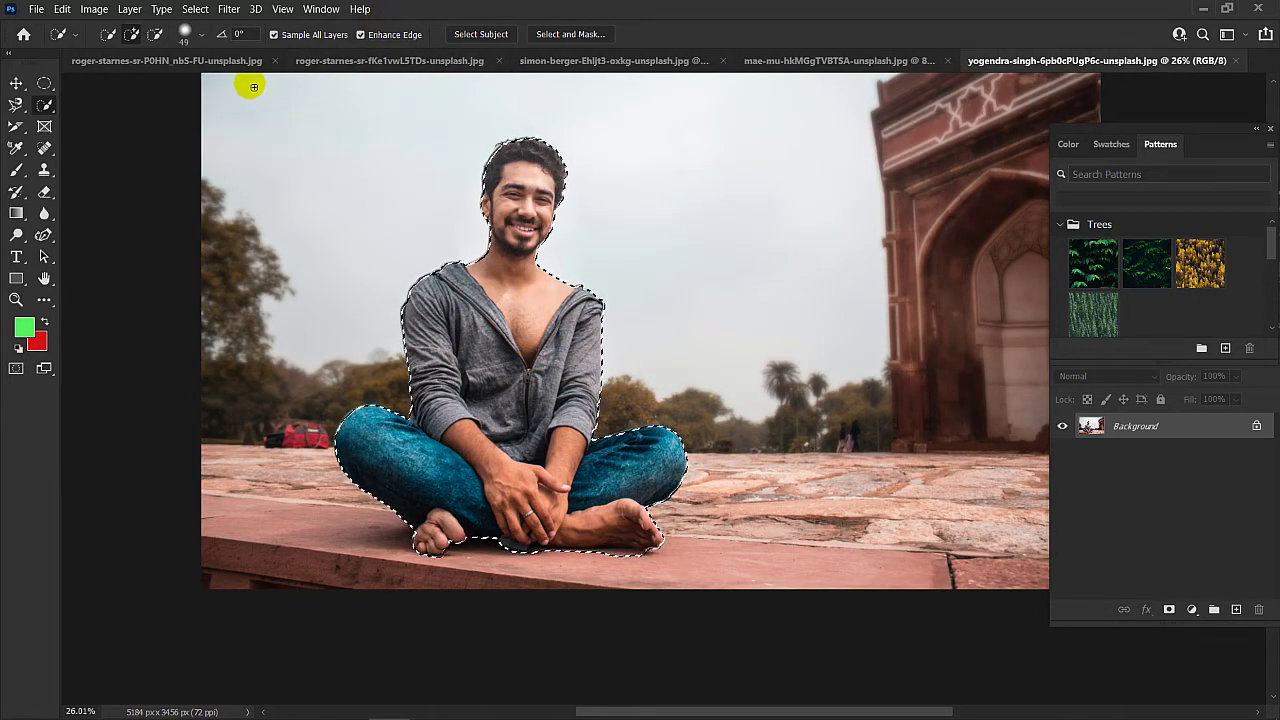
- Review the selections in the tractor, mountain and orange slice images, and return to the seated man photo to examine its outline
click(188, 62)
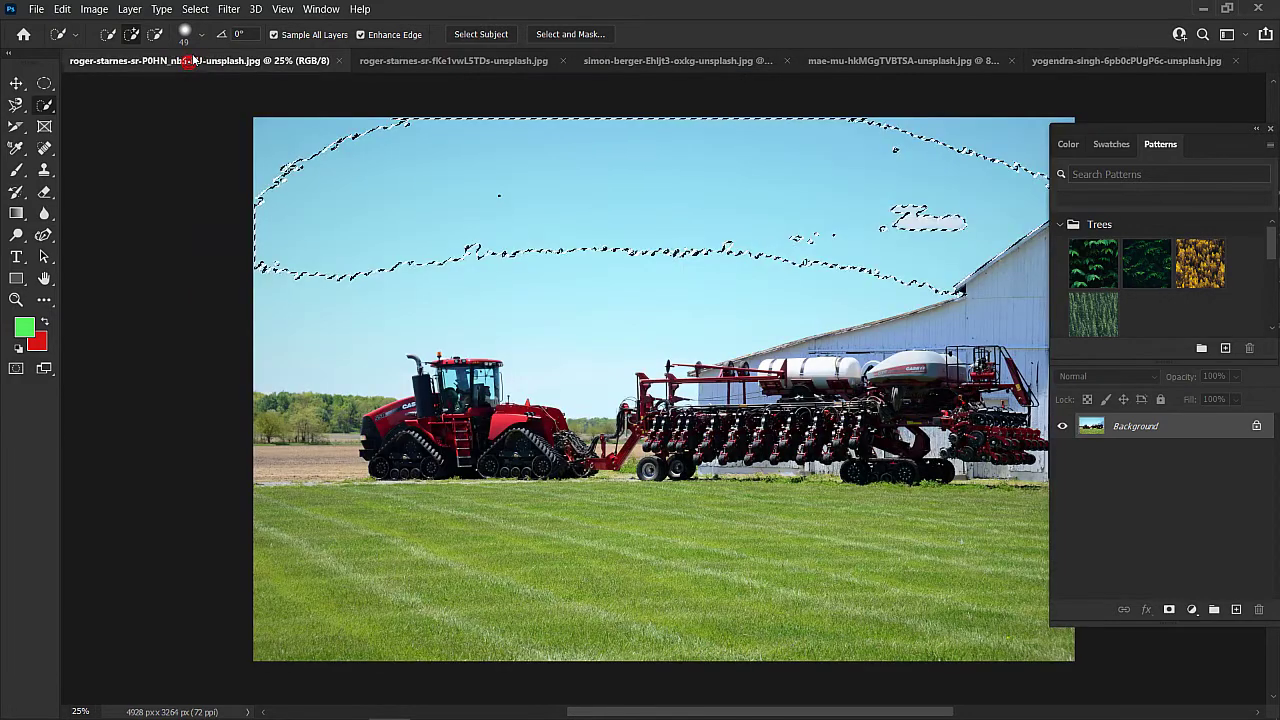
click(412, 61)
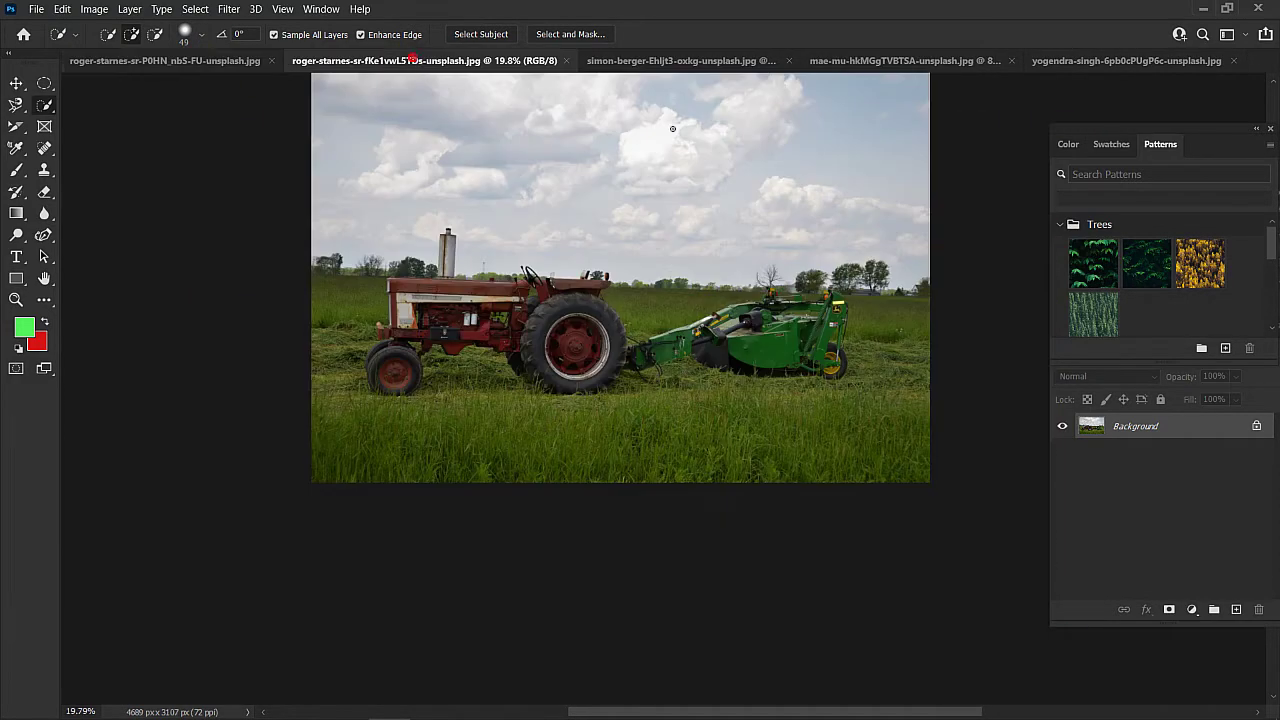
click(677, 62)
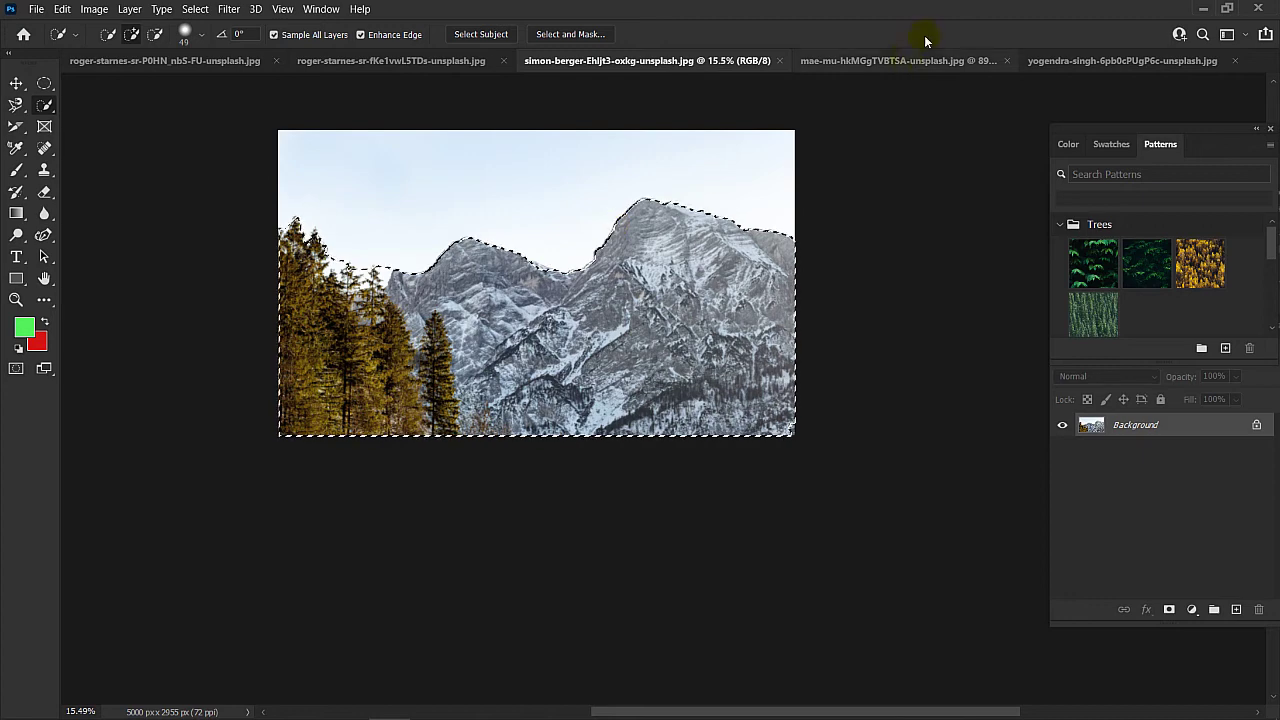
click(908, 60)
key(ctrl+0)
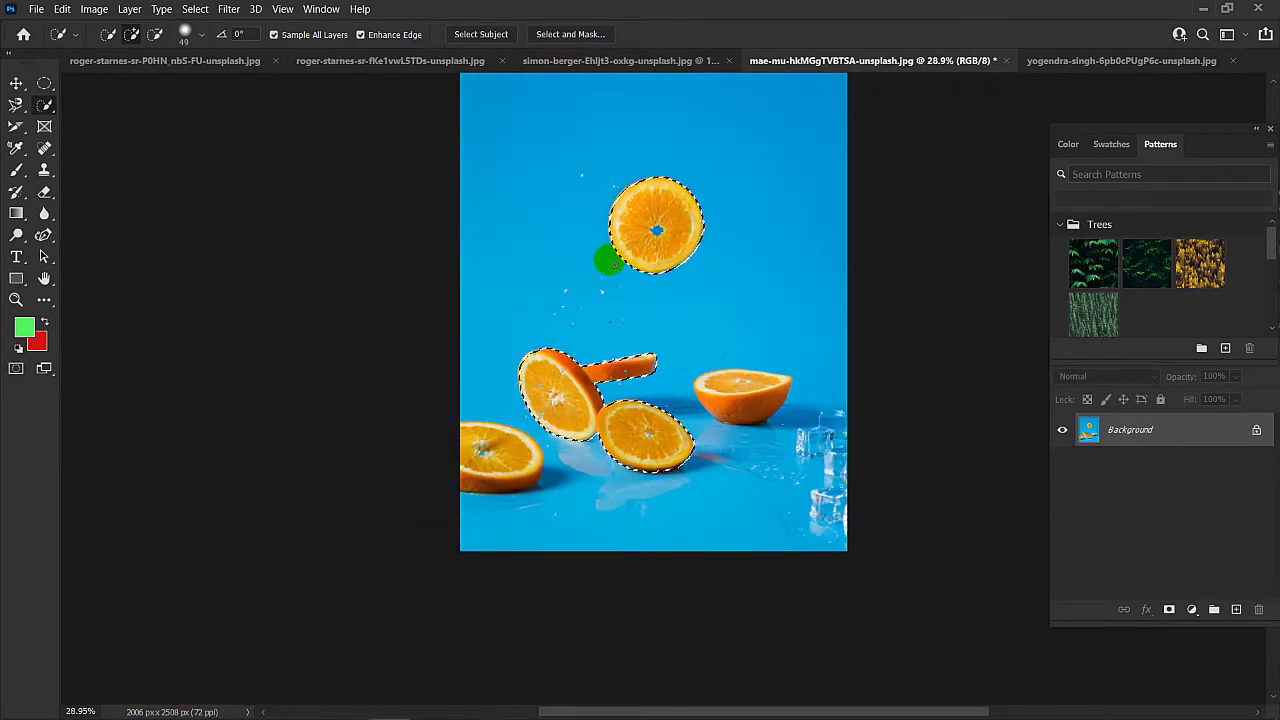
click(1062, 61)
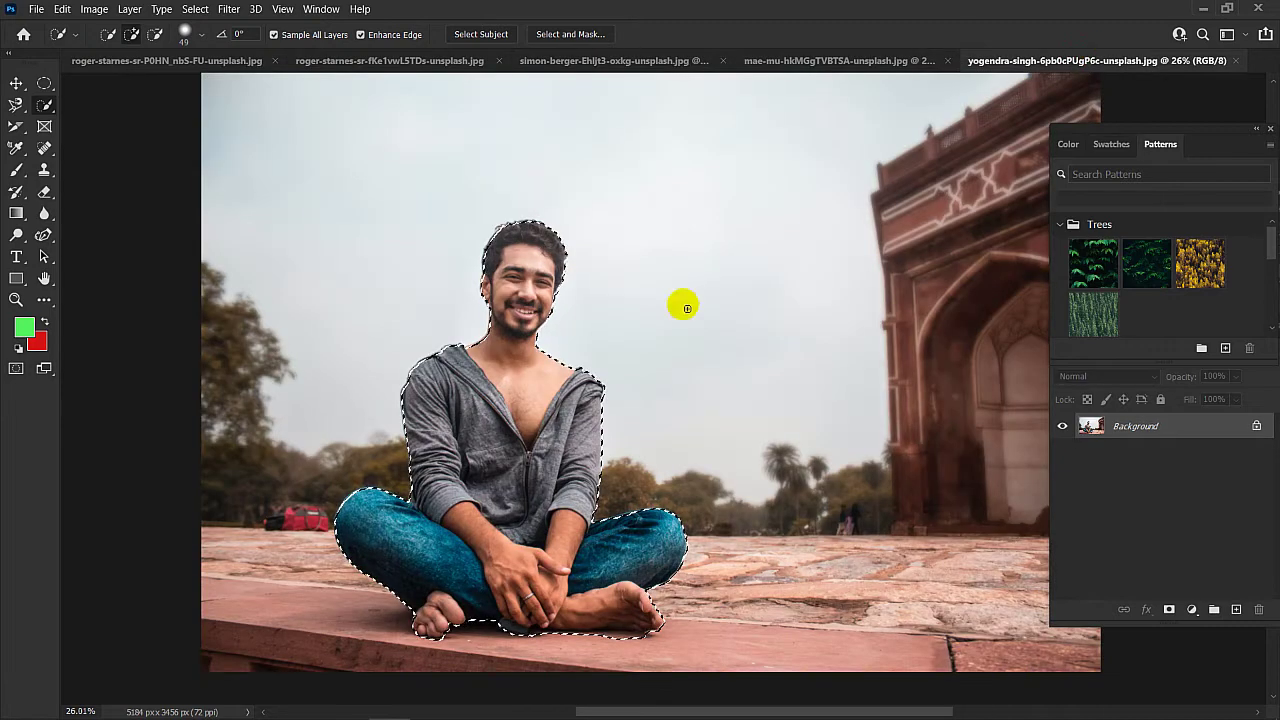
scroll(523, 286, up, 2)
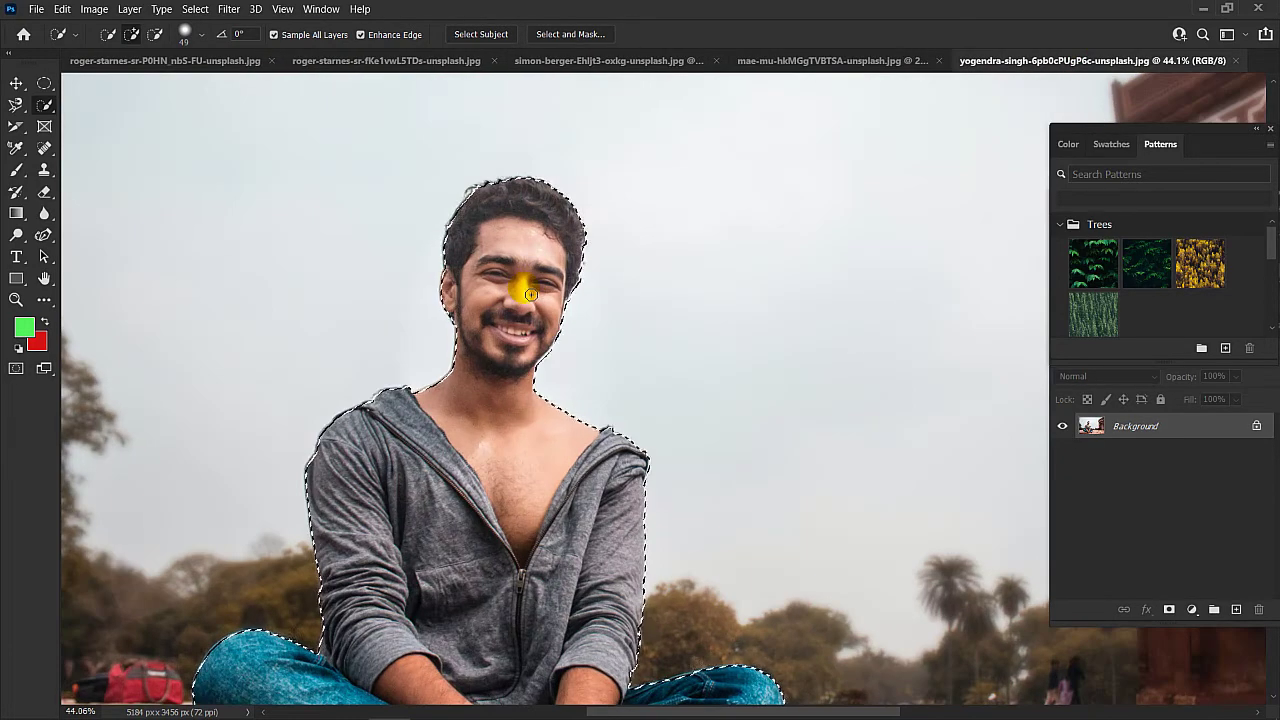
scroll(523, 286, down, 2)
scroll(575, 280, down, 2)
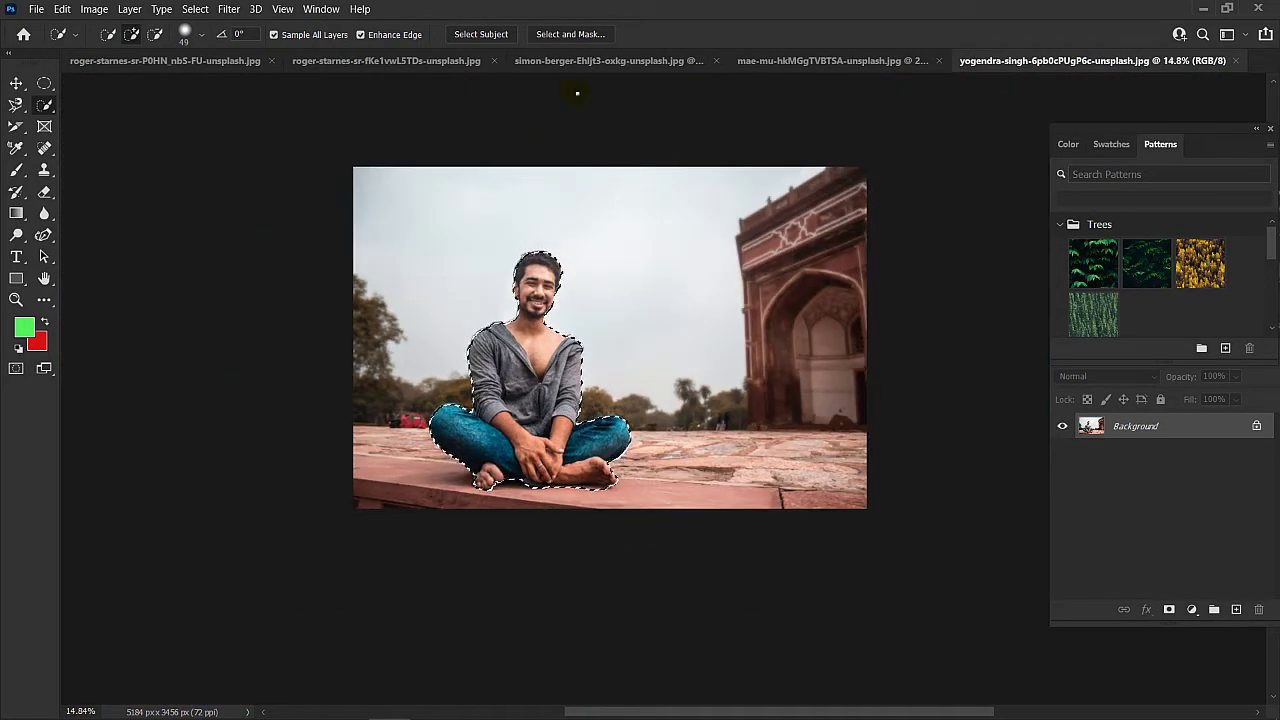
- Switch to the Magic Wand tool, replace the man's selection with a sample of the sky, and clear it
drag(44, 105, 104, 133)
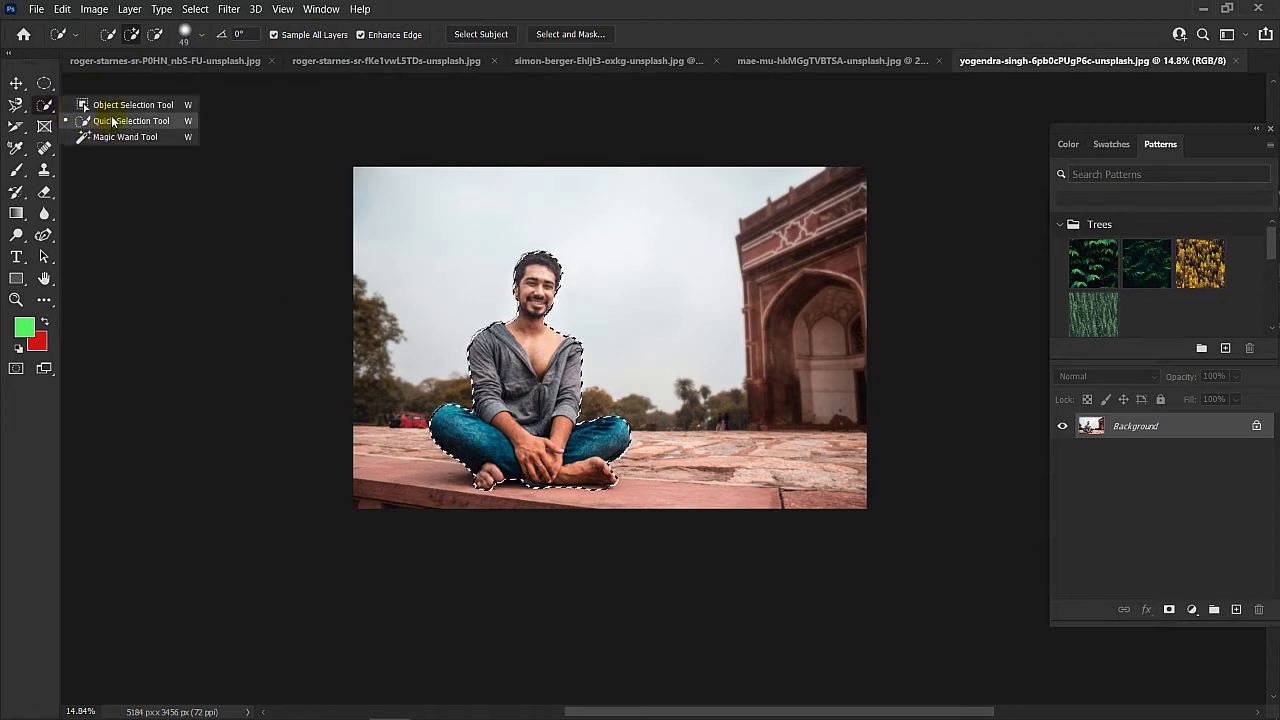
click(125, 137)
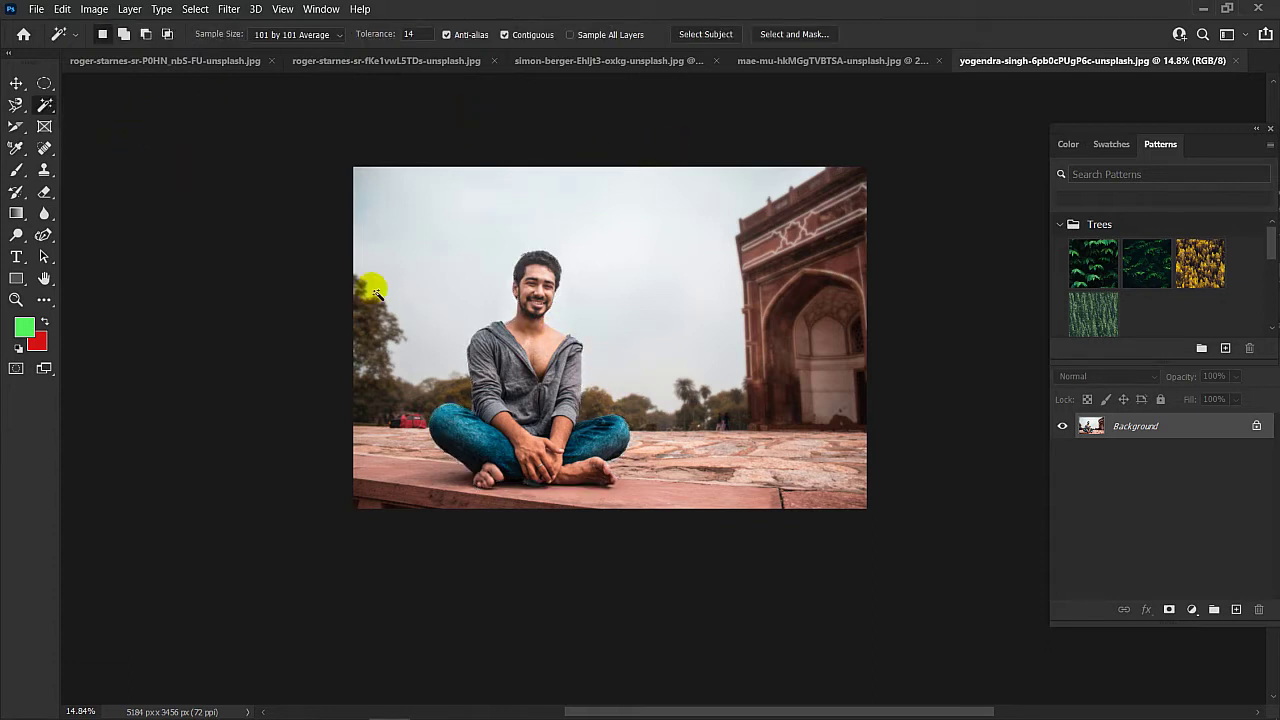
click(437, 207)
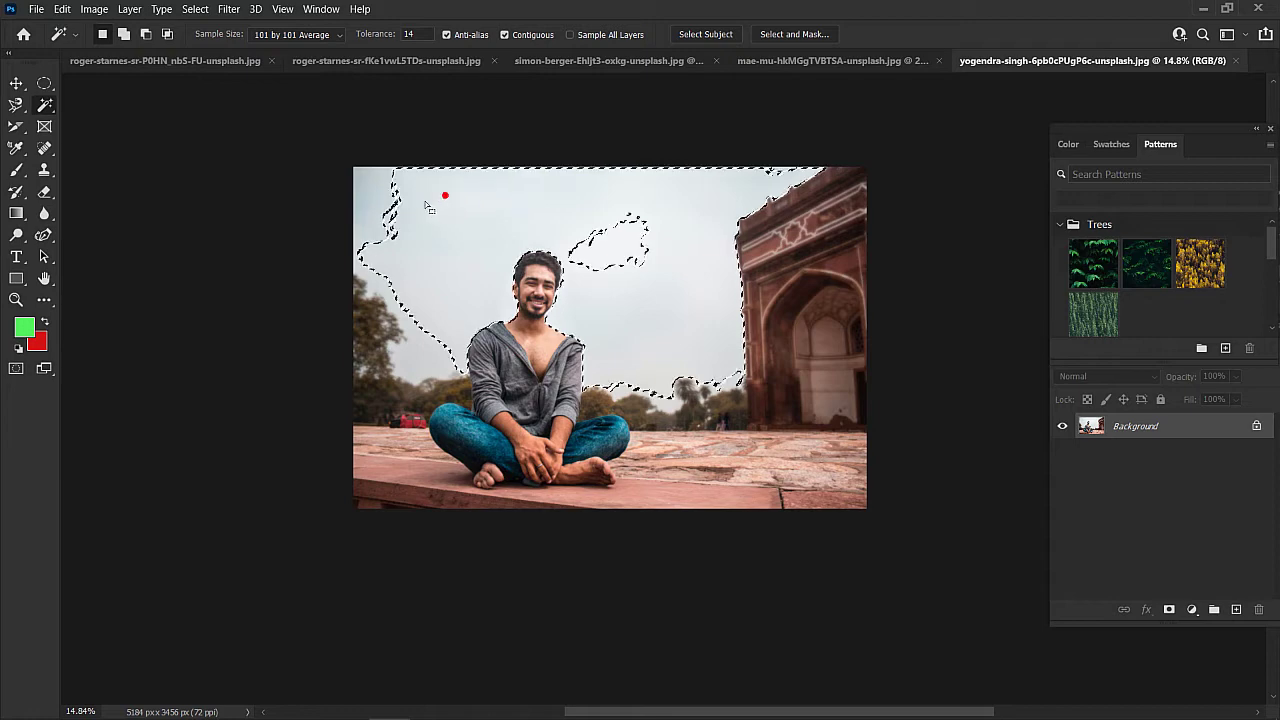
key(ctrl+d)
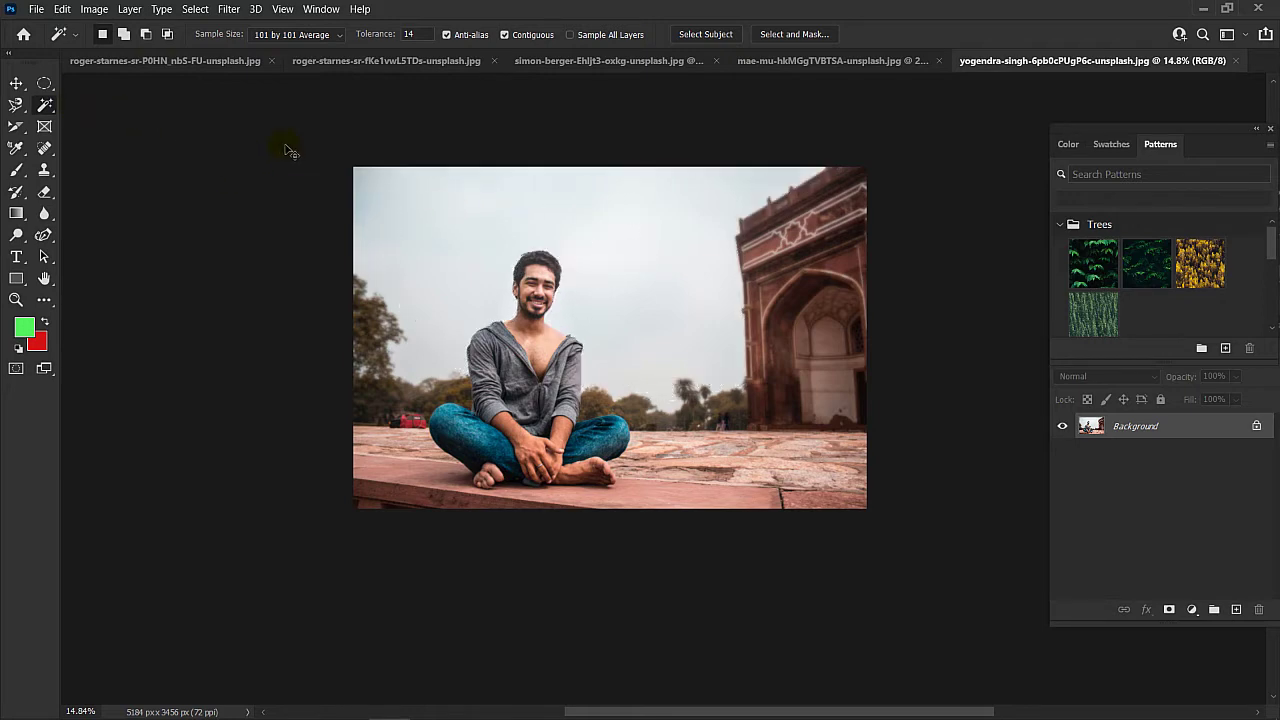
- Switch to the red tractor and white barn photo, clear its selection, and sample the upper sky with the Magic Wand at tolerance 14
click(157, 60)
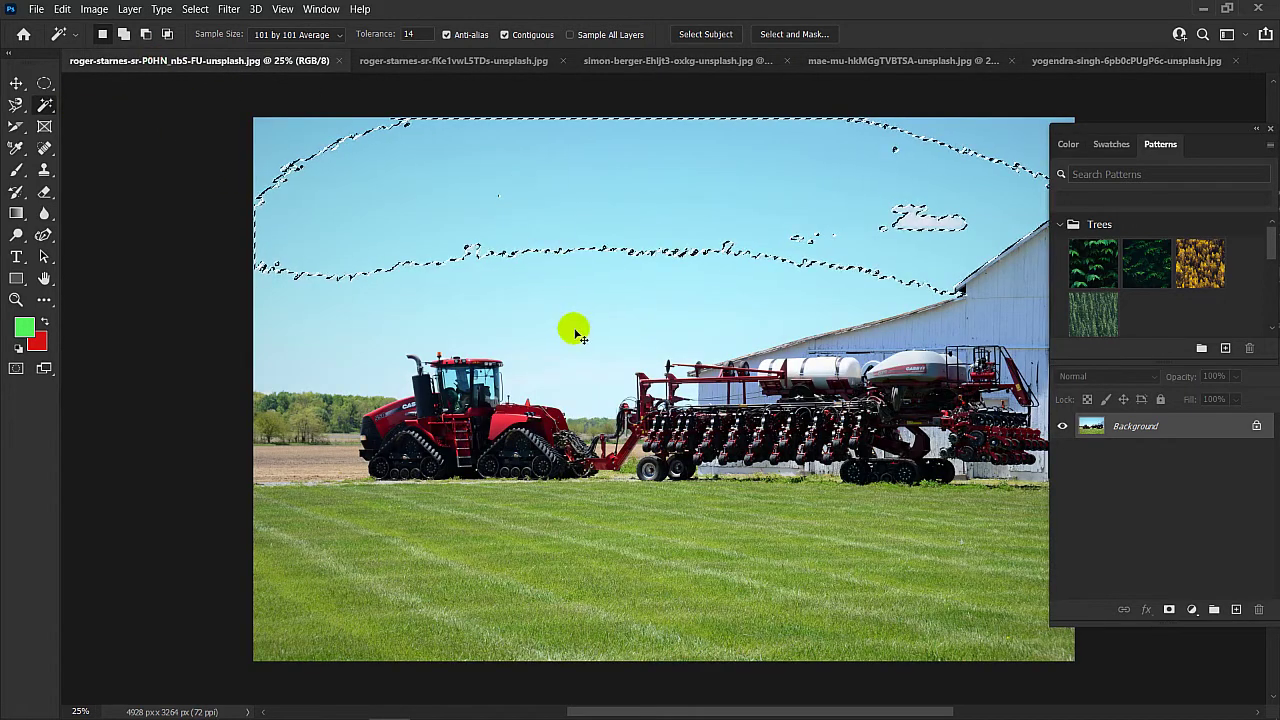
key(ctrl+d)
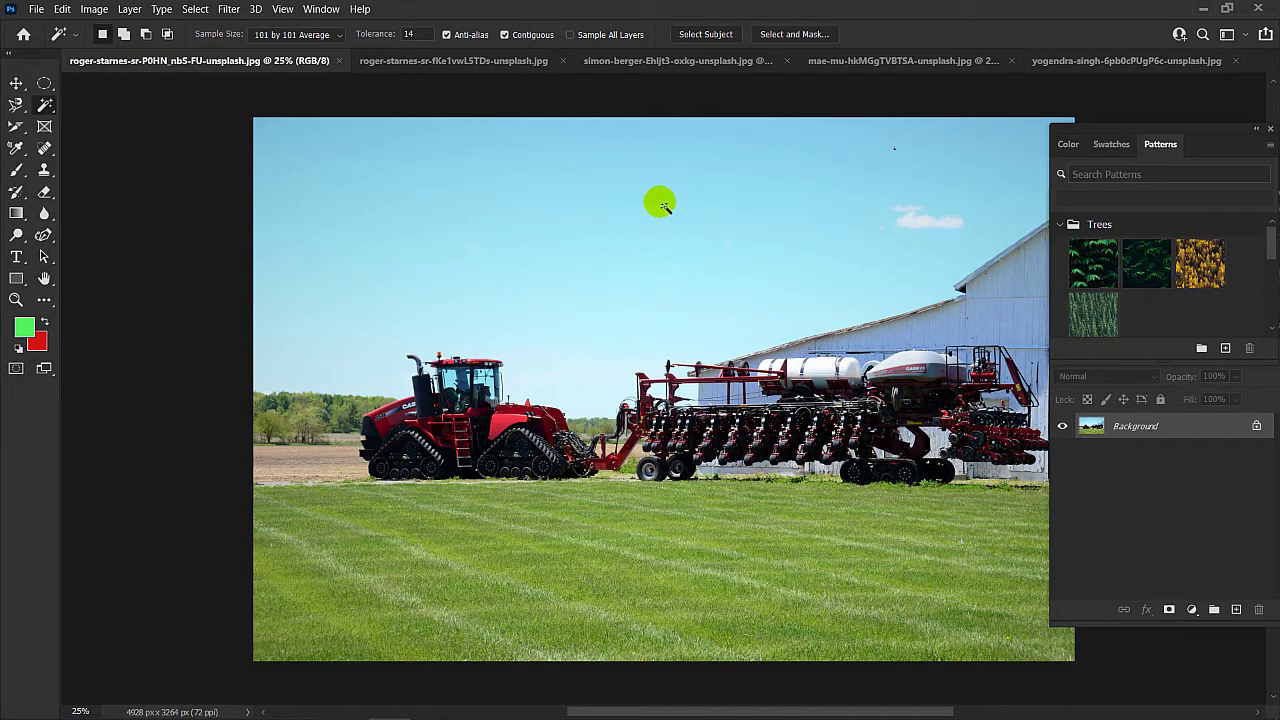
click(787, 160)
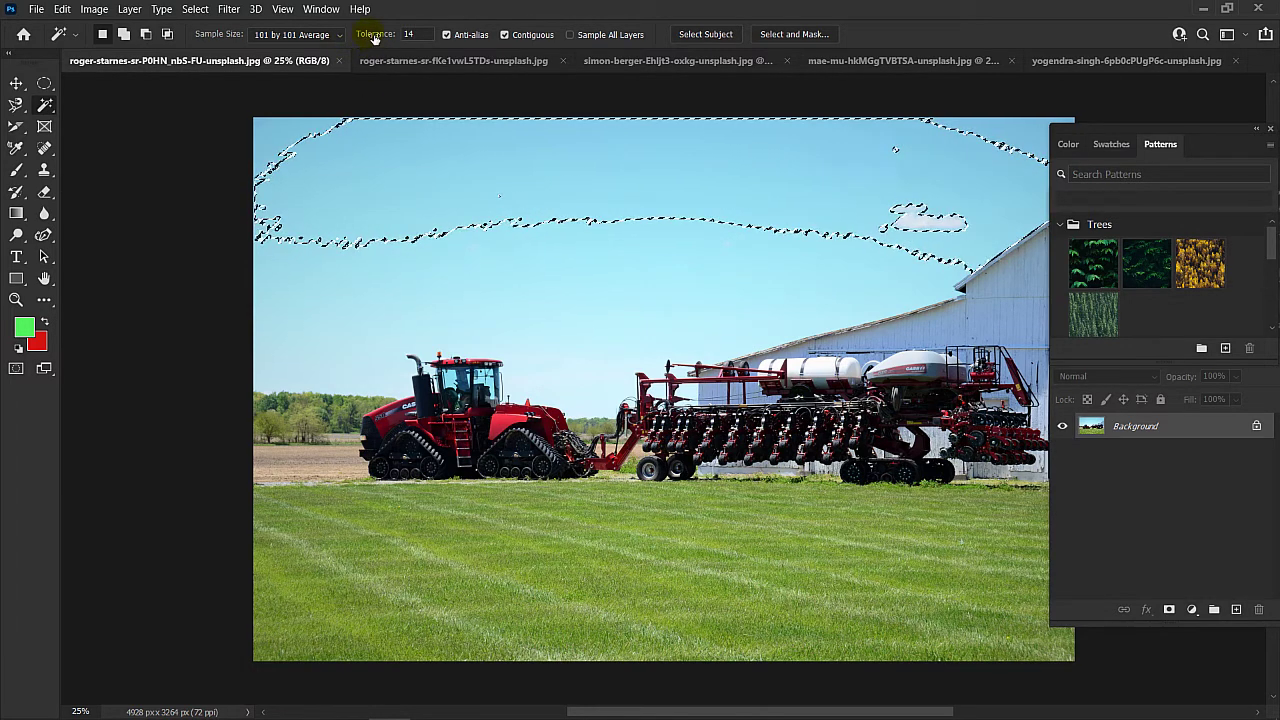
- Raise the Magic Wand tolerance to 32 and reselect the upper sky from its corner area, examining the selection boundary
drag(387, 39, 401, 40)
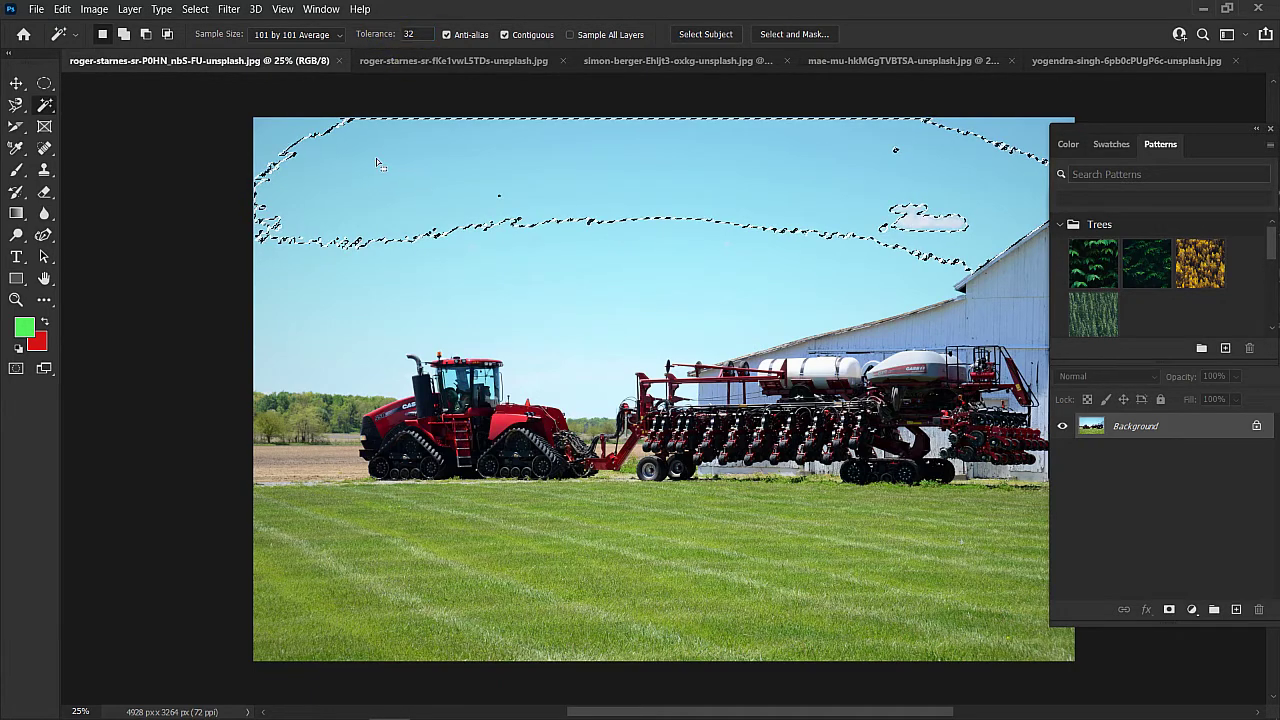
click(333, 154)
click(322, 150)
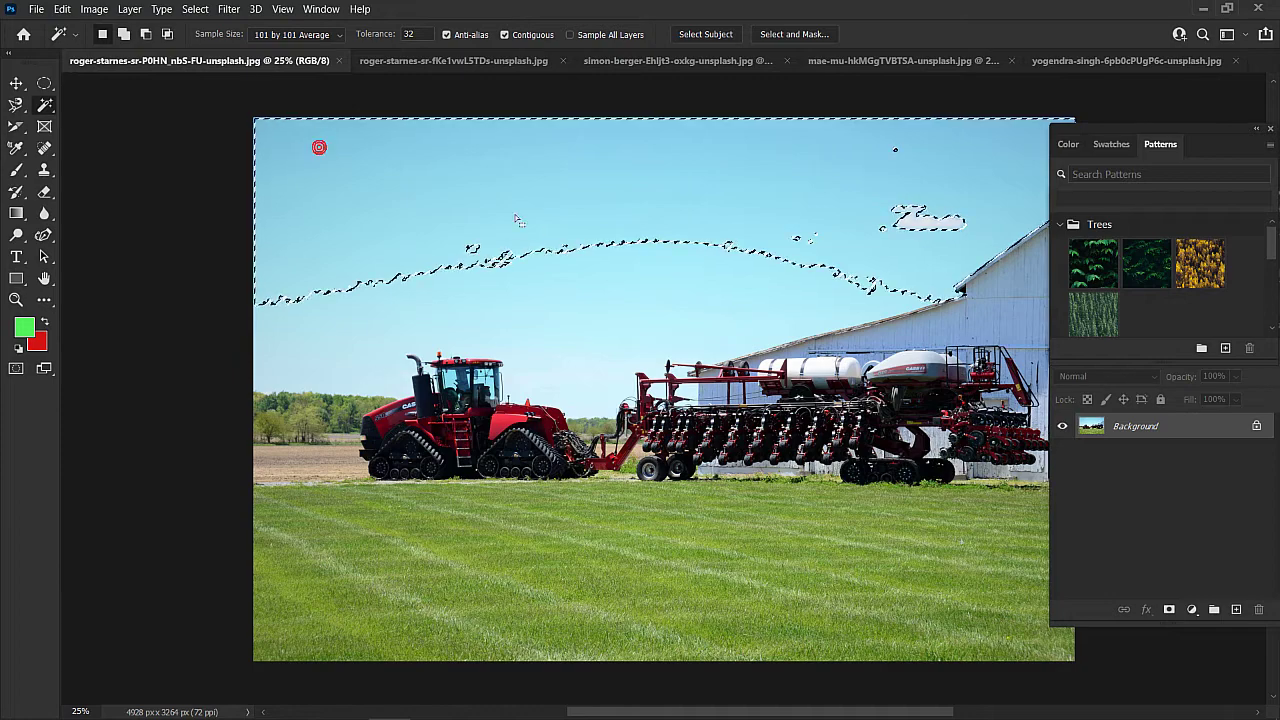
scroll(957, 171, down, 5)
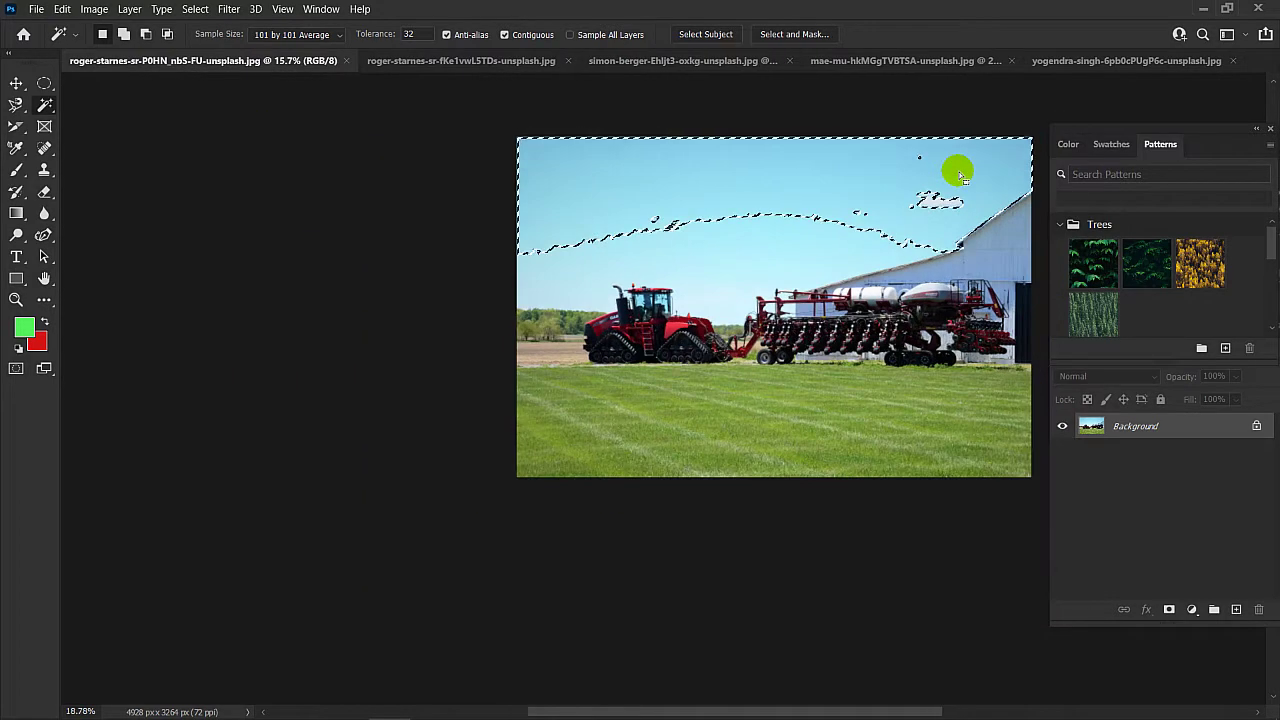
scroll(957, 171, up, 7)
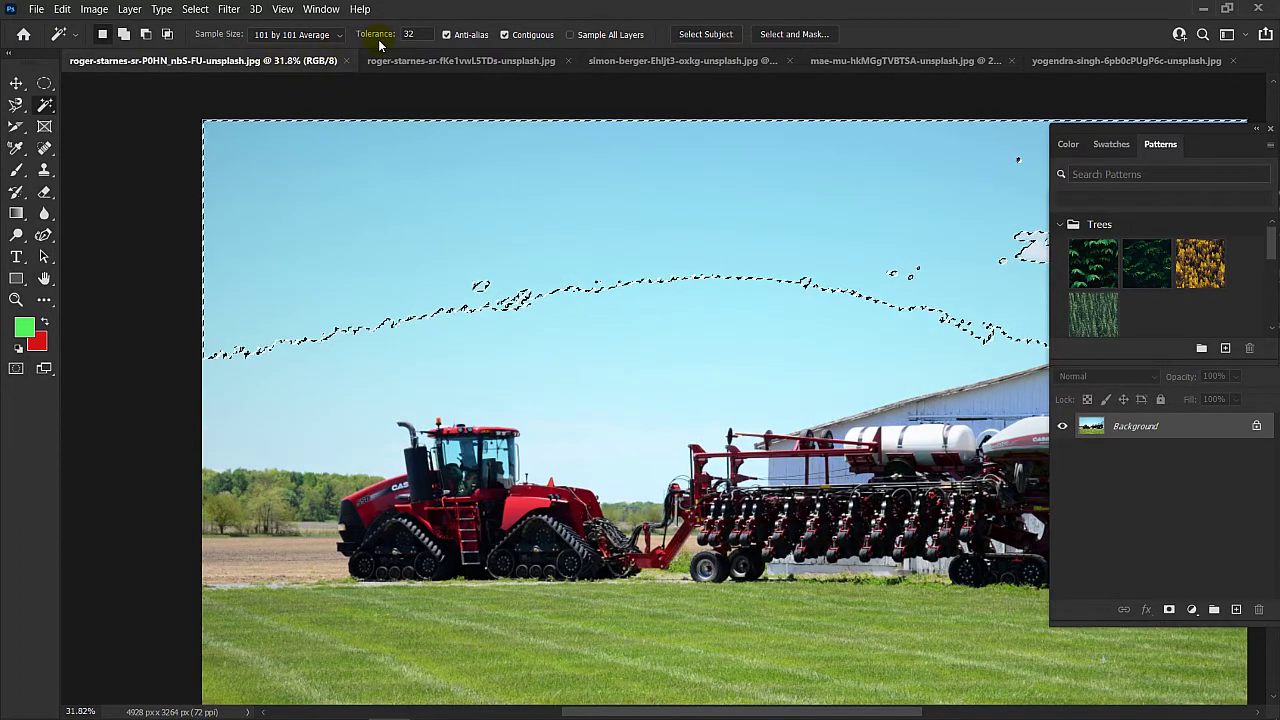
scroll(586, 277, down, 6)
scroll(529, 286, up, 6)
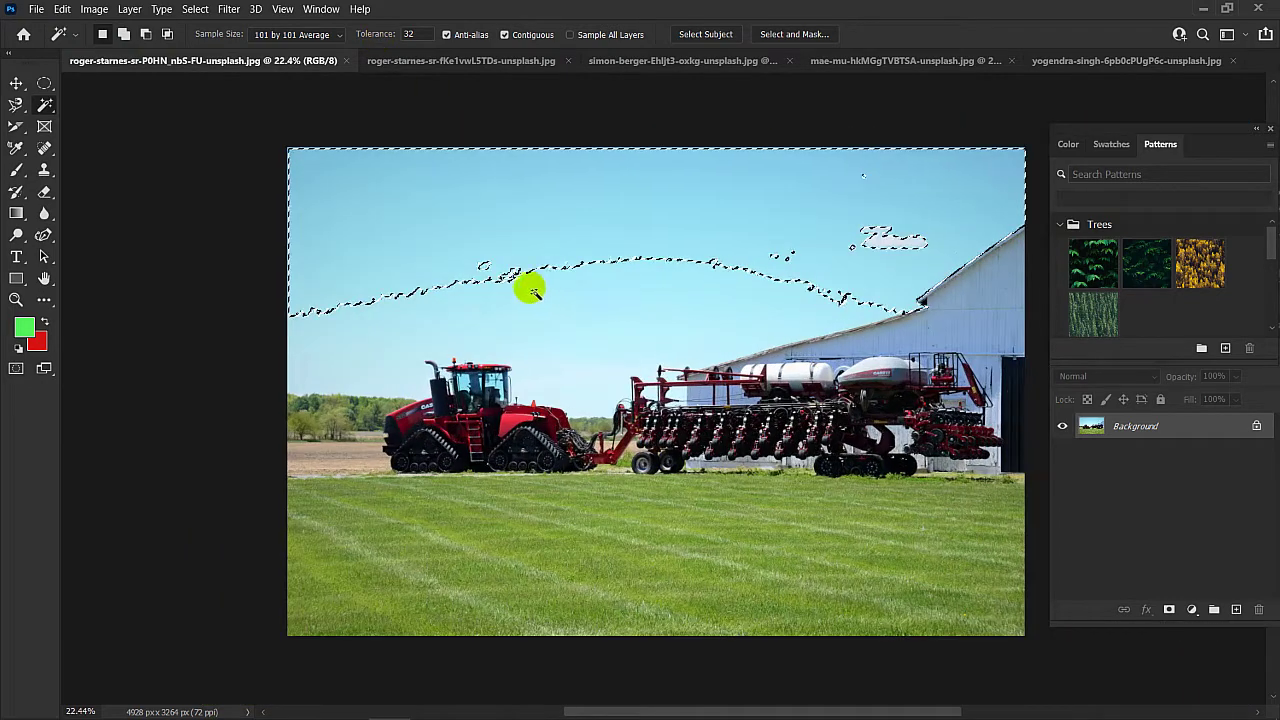
- Resample the lower sky and then the upper sky, and add the remaining sky down to the tractor to the selection
click(471, 309)
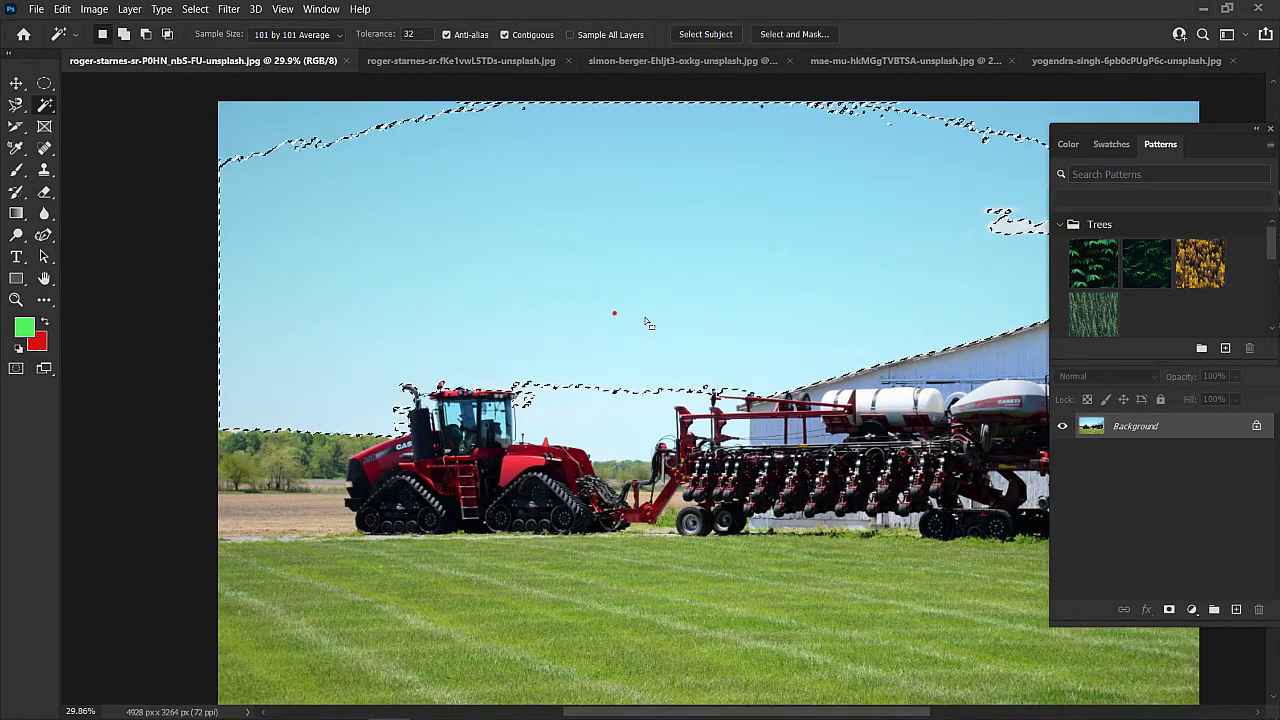
click(964, 158)
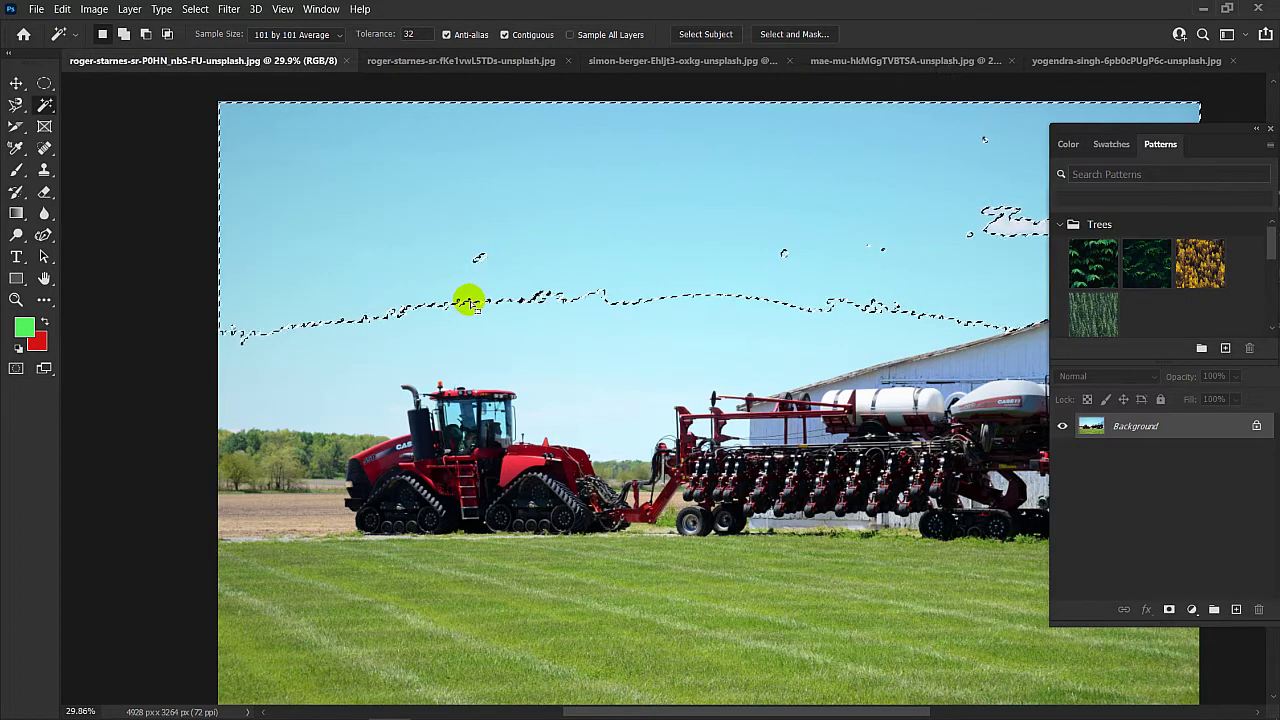
shift+click(429, 320)
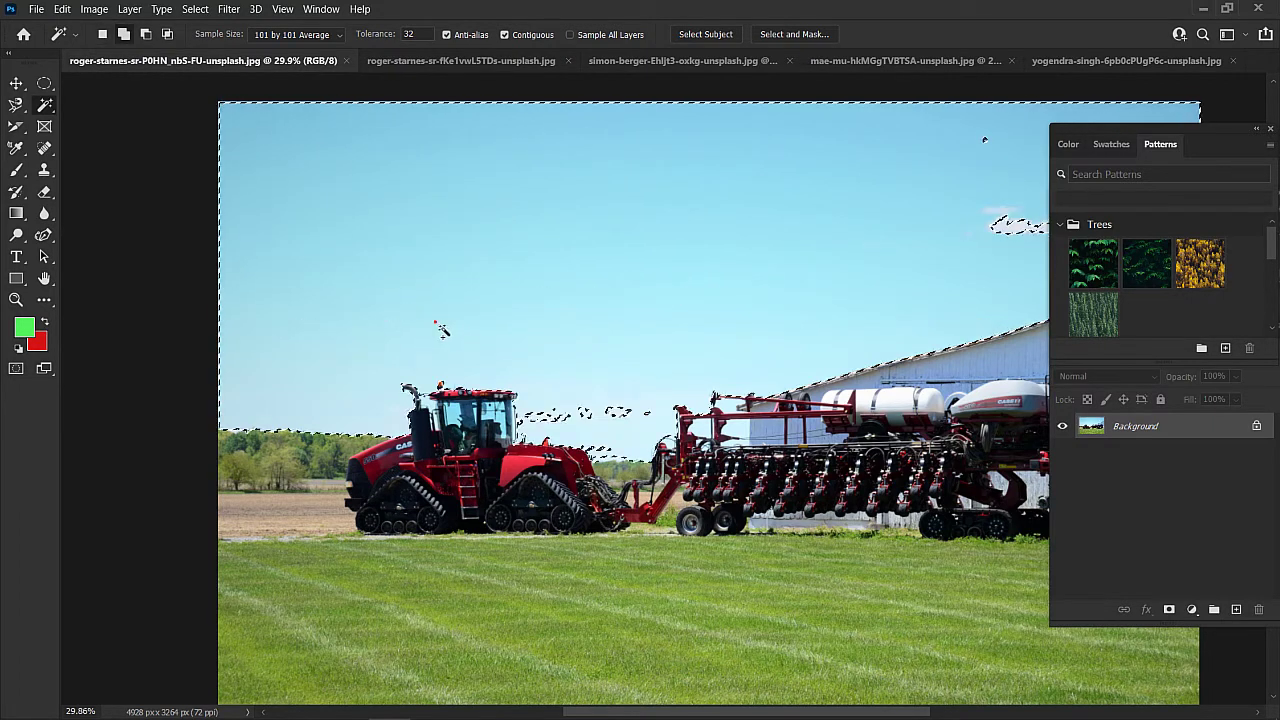
click(553, 423)
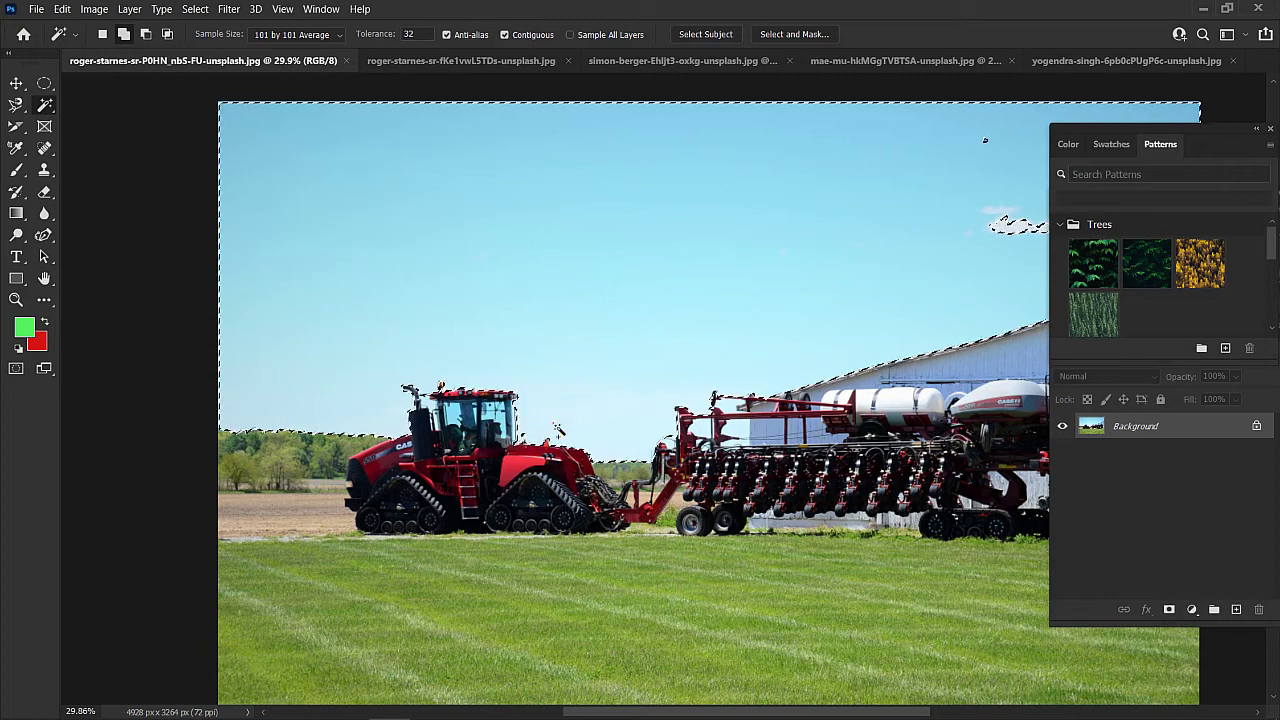
- Try to add the small dark speck in the upper sky to the selection, and undo that addition
shift+click(985, 143)
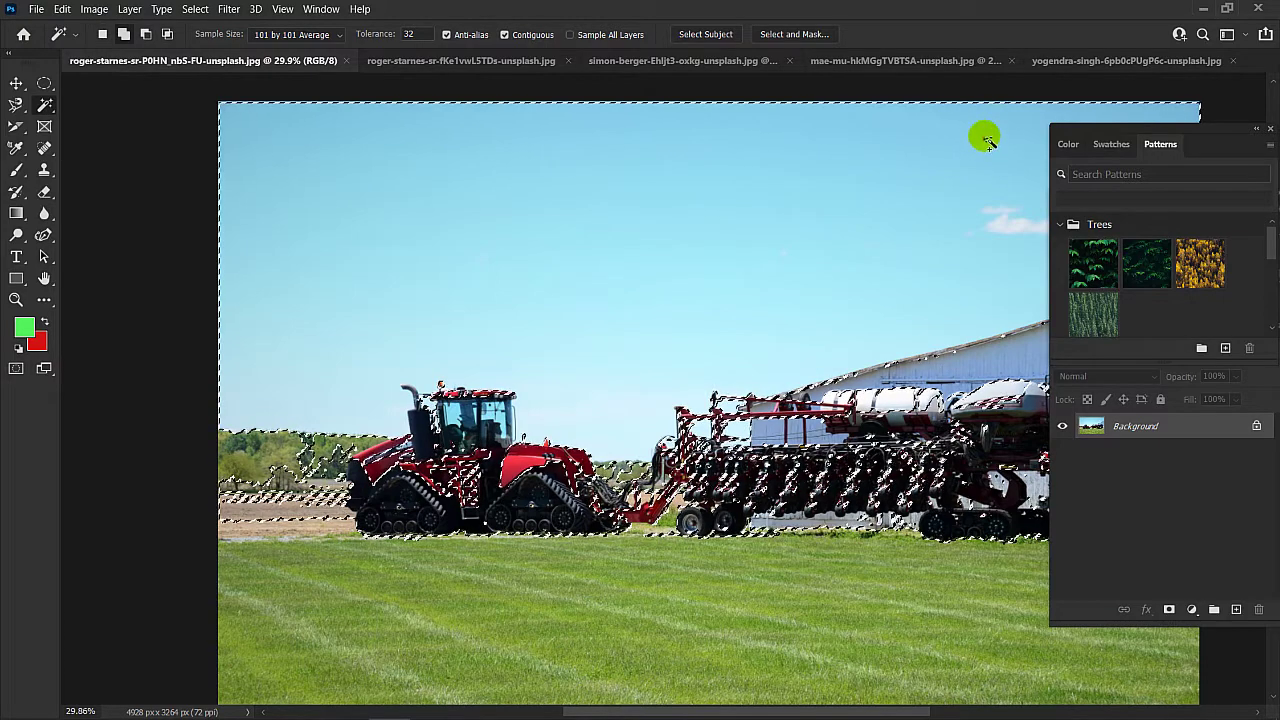
scroll(807, 268, down, 1)
key(ctrl+z)
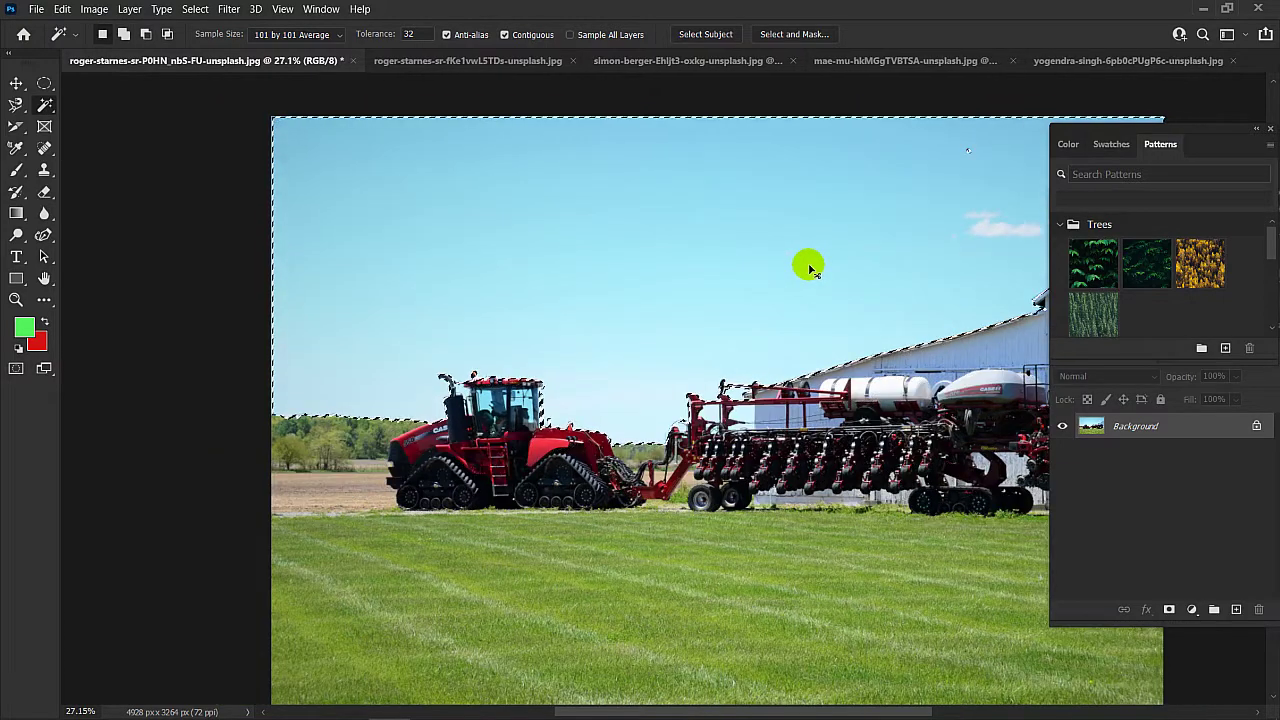
scroll(840, 350, down, 6)
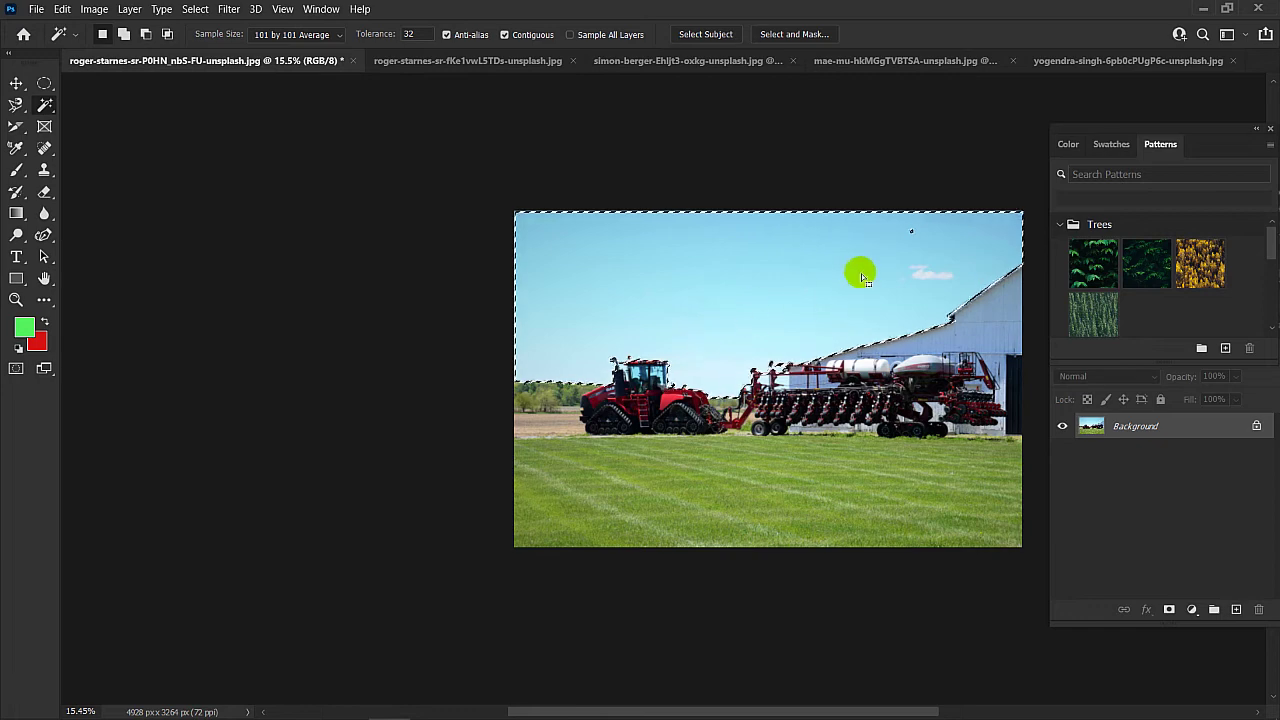
scroll(868, 276, up, 2)
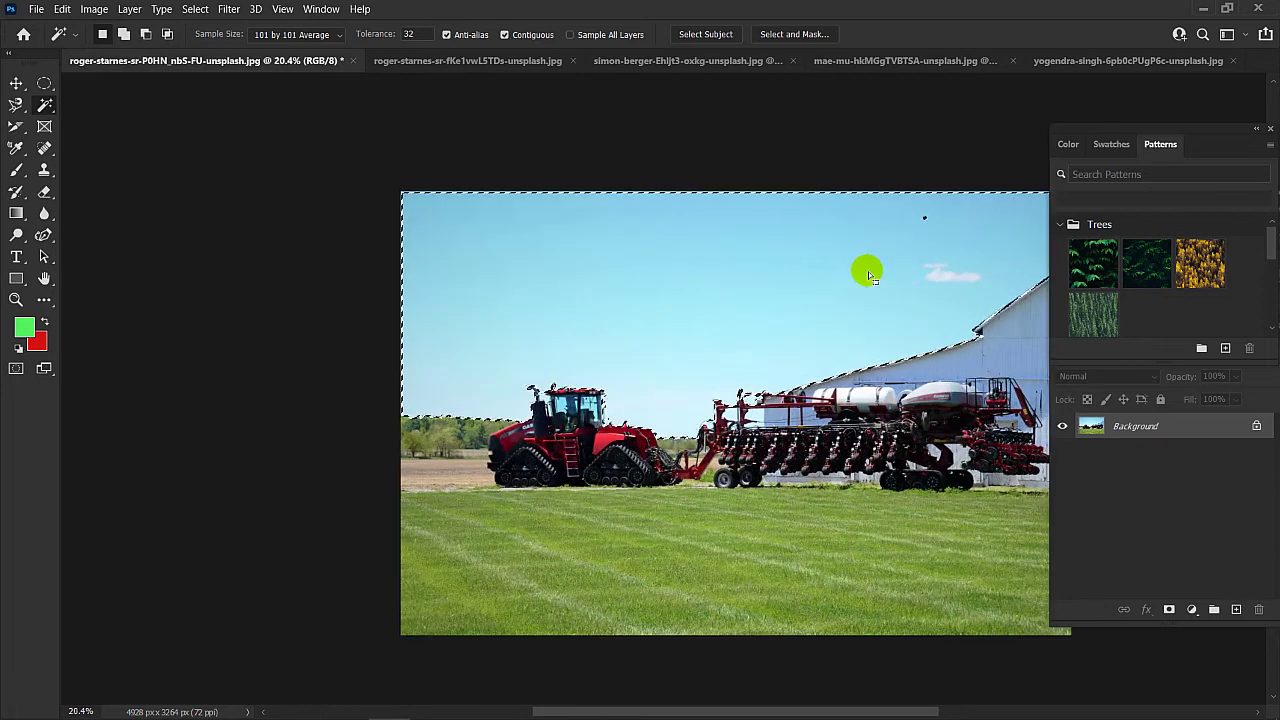
- Switch to the old tractor with green mower photo, select its cloudy sky at tolerance 32, and examine the unselected cloud patches
click(493, 61)
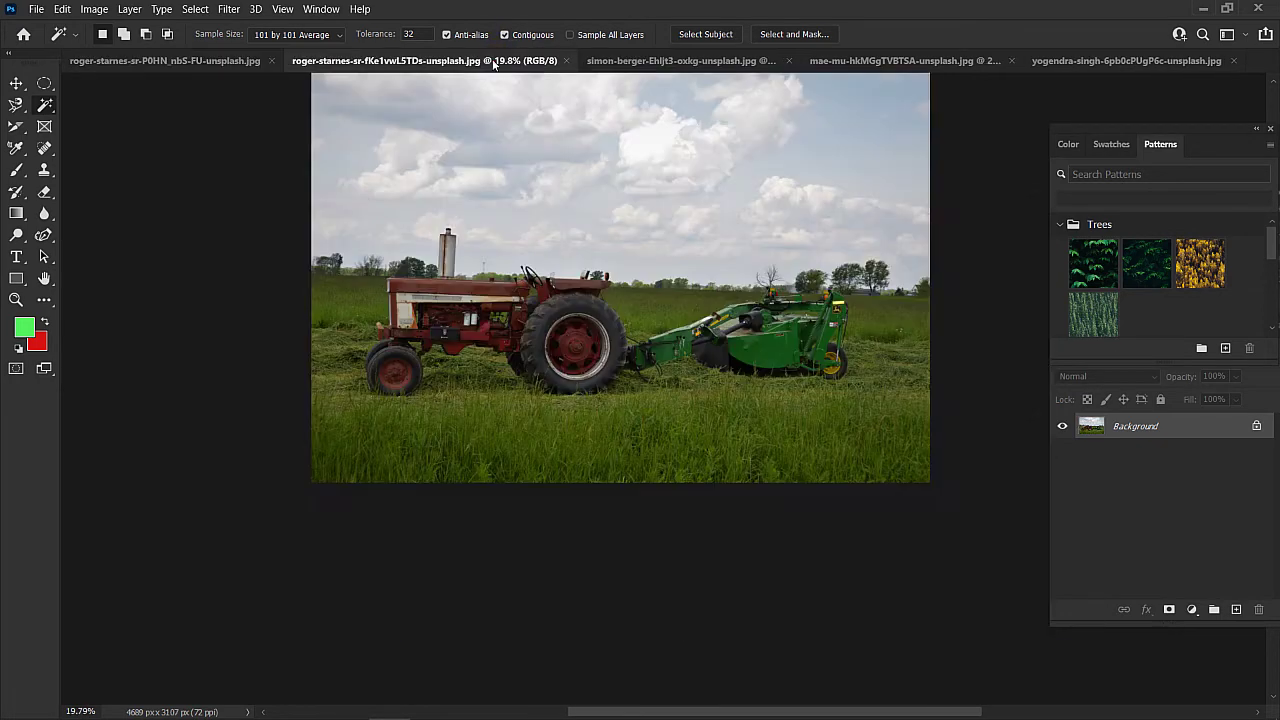
click(588, 195)
scroll(725, 177, down, 2)
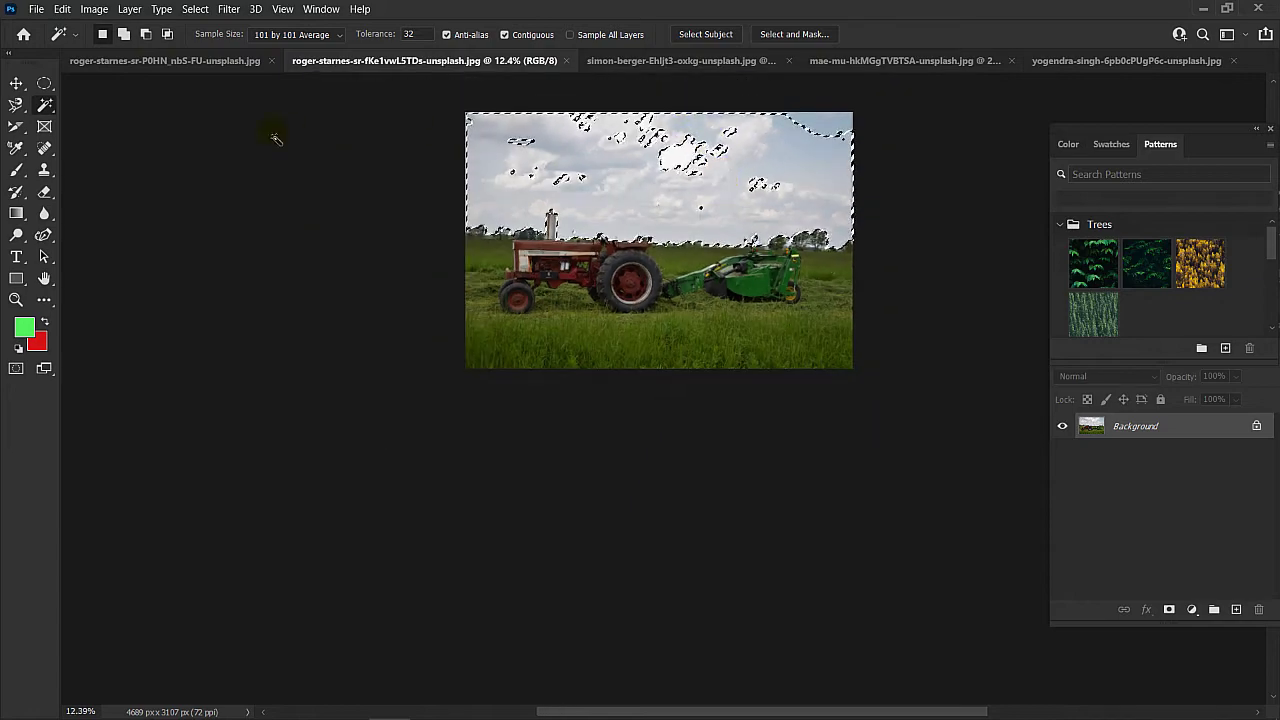
scroll(540, 169, up, 4)
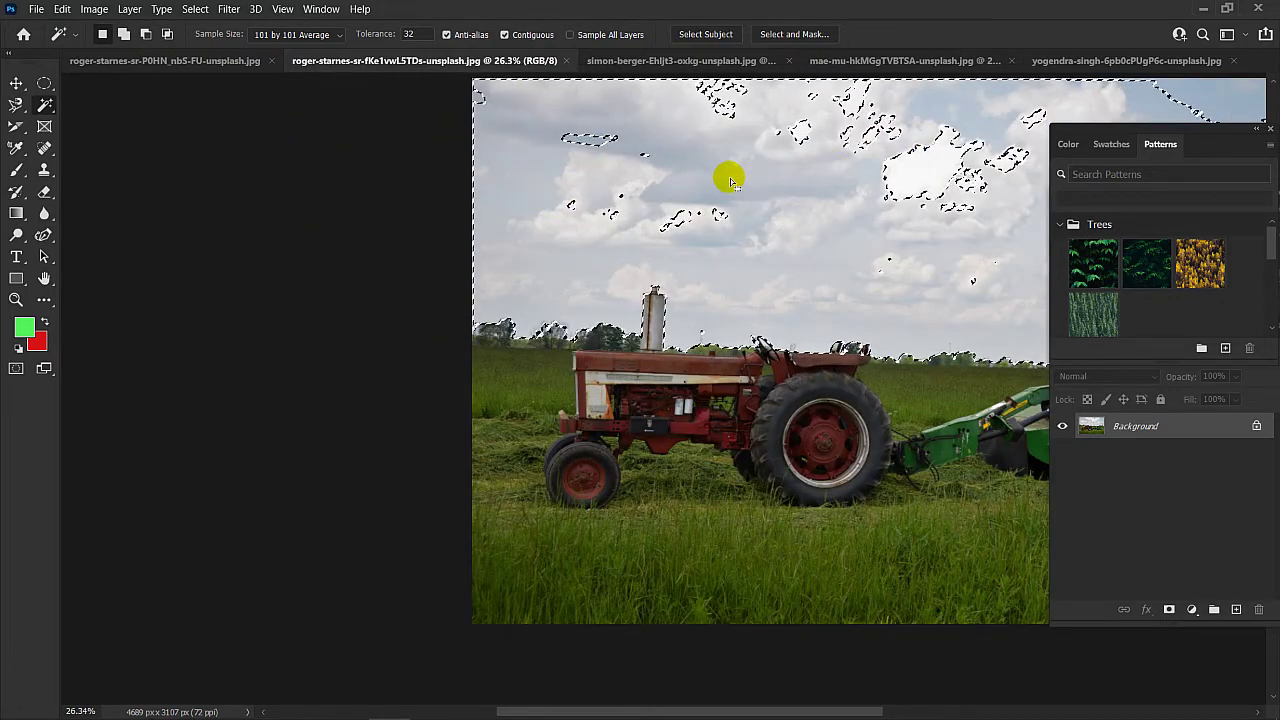
scroll(730, 180, down, 4)
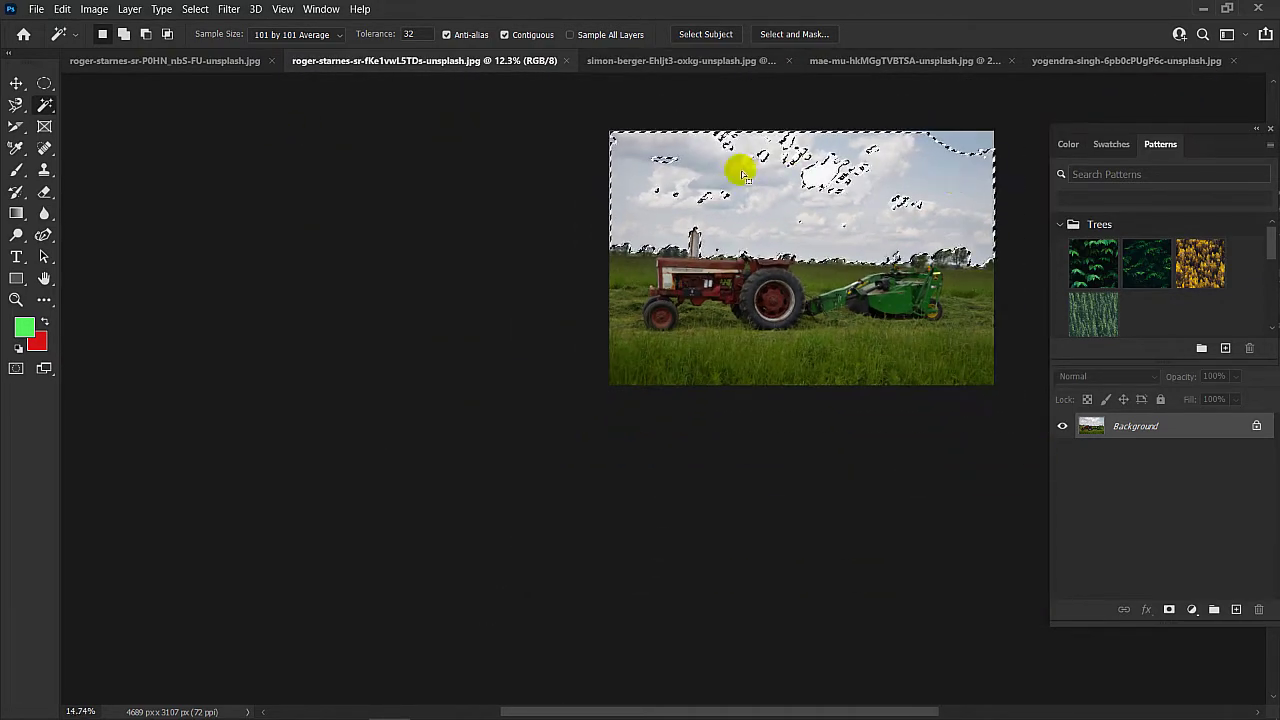
scroll(743, 175, up, 3)
- Set the Magic Wand tolerance to 15 and resample the cloudy sky at the bright cloud above the tractor
double_click(409, 35)
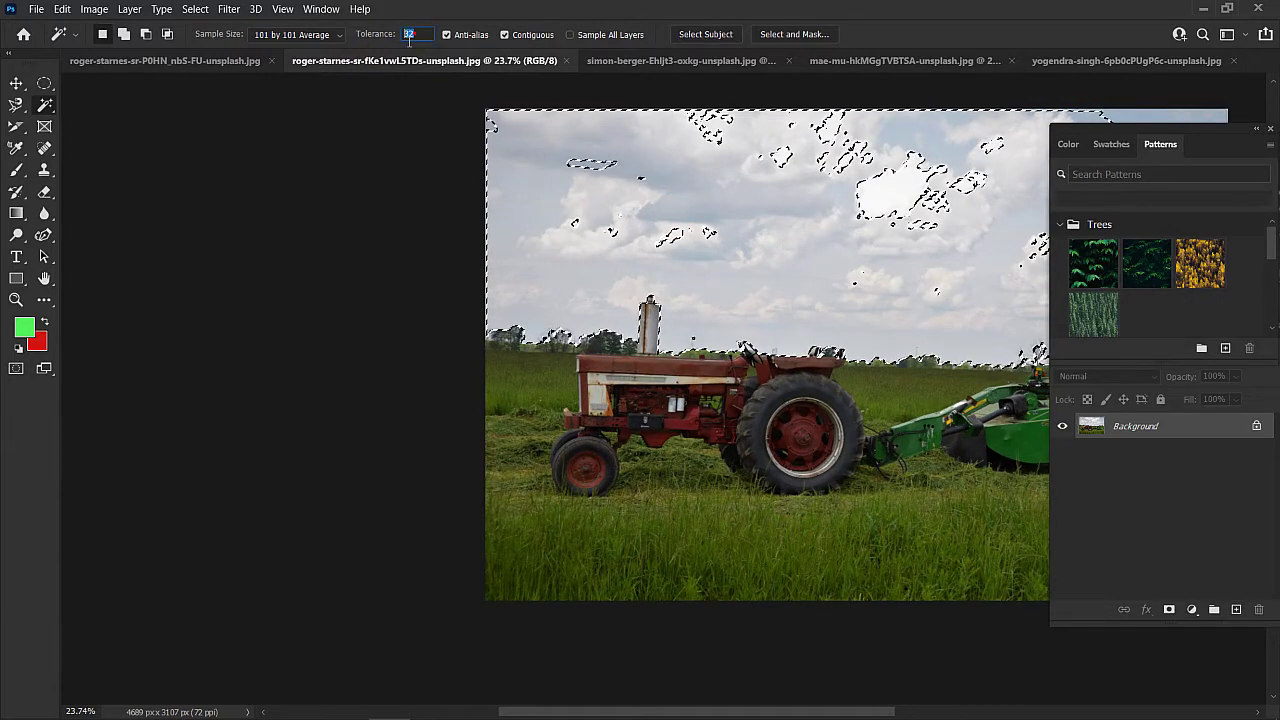
click(504, 128)
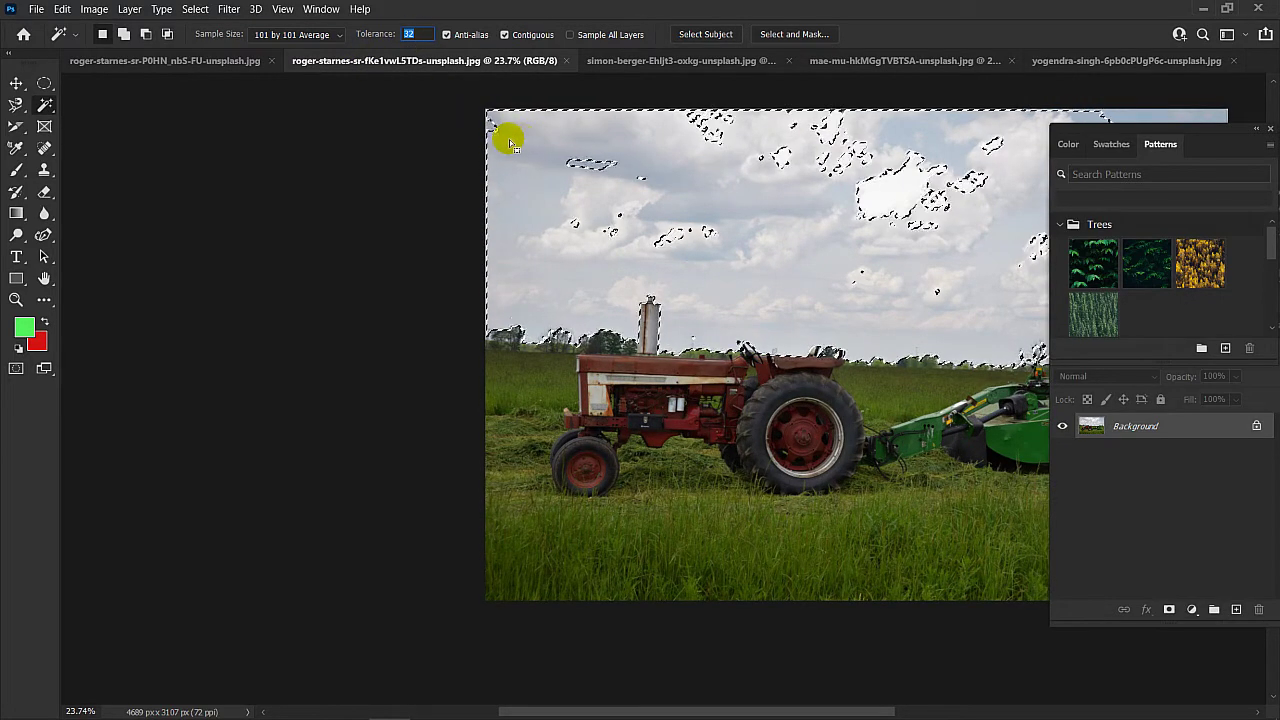
text(1)
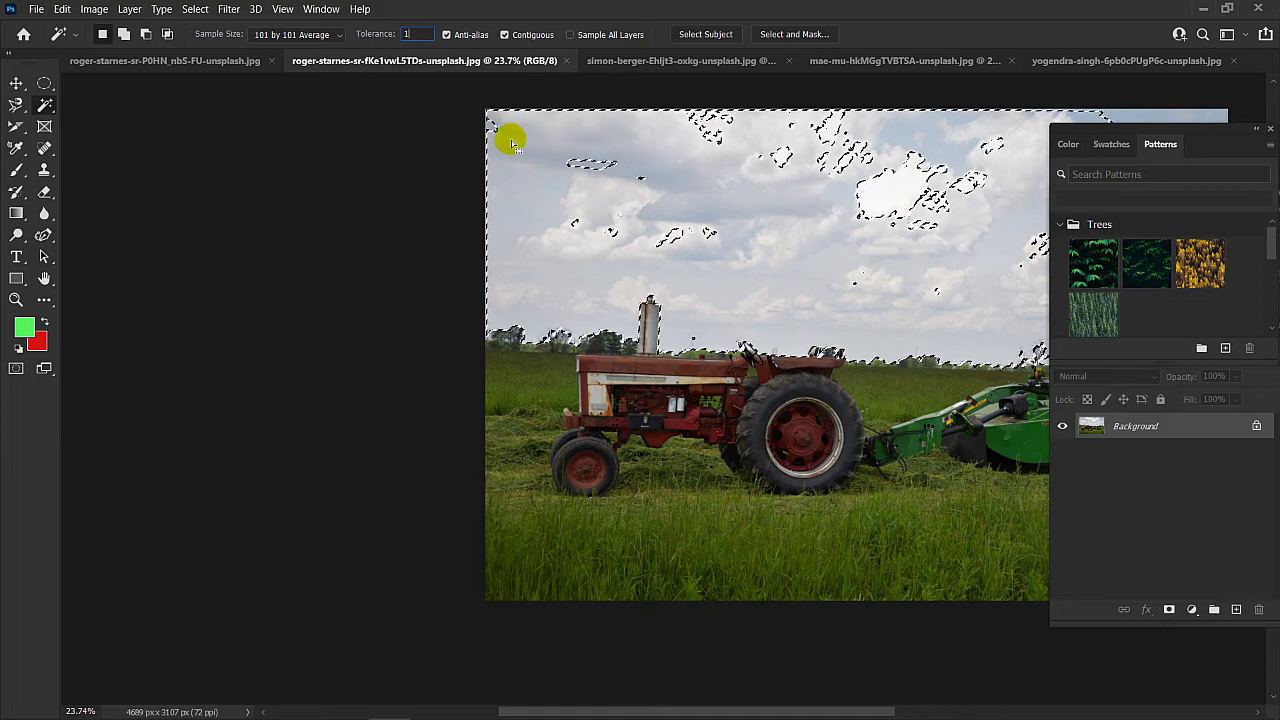
text(5)
click(588, 196)
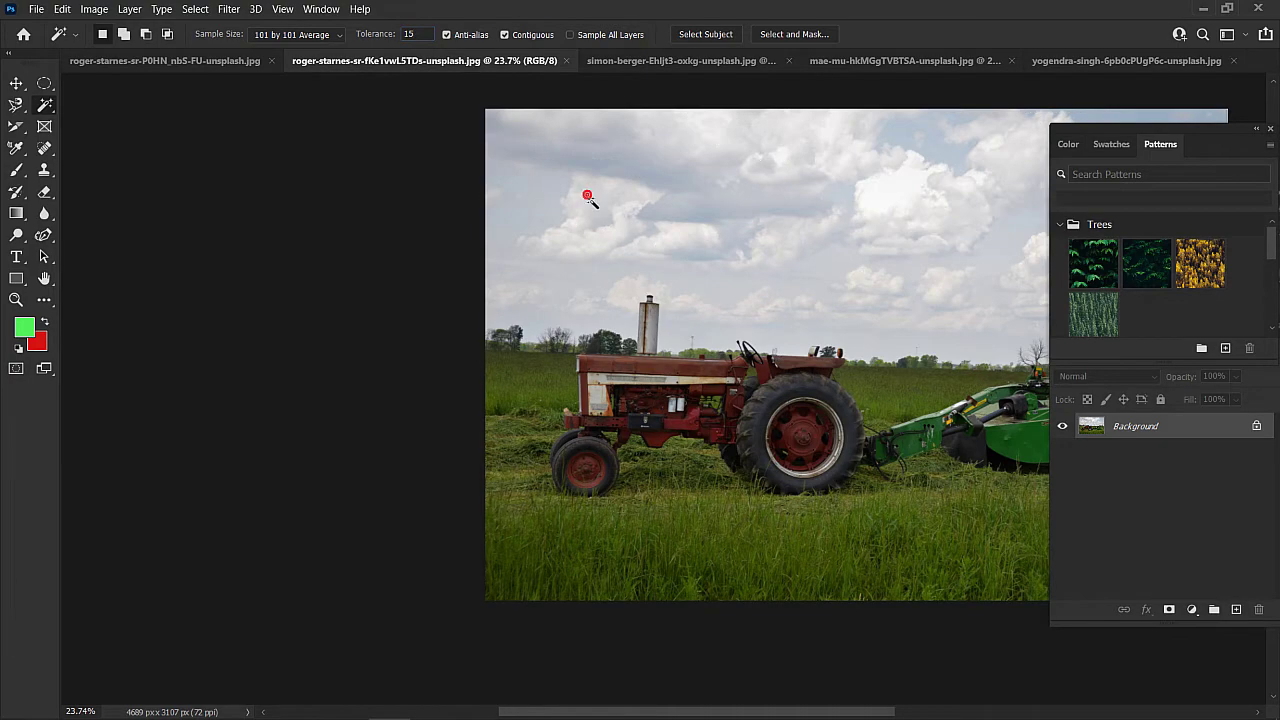
scroll(677, 191, down, 2)
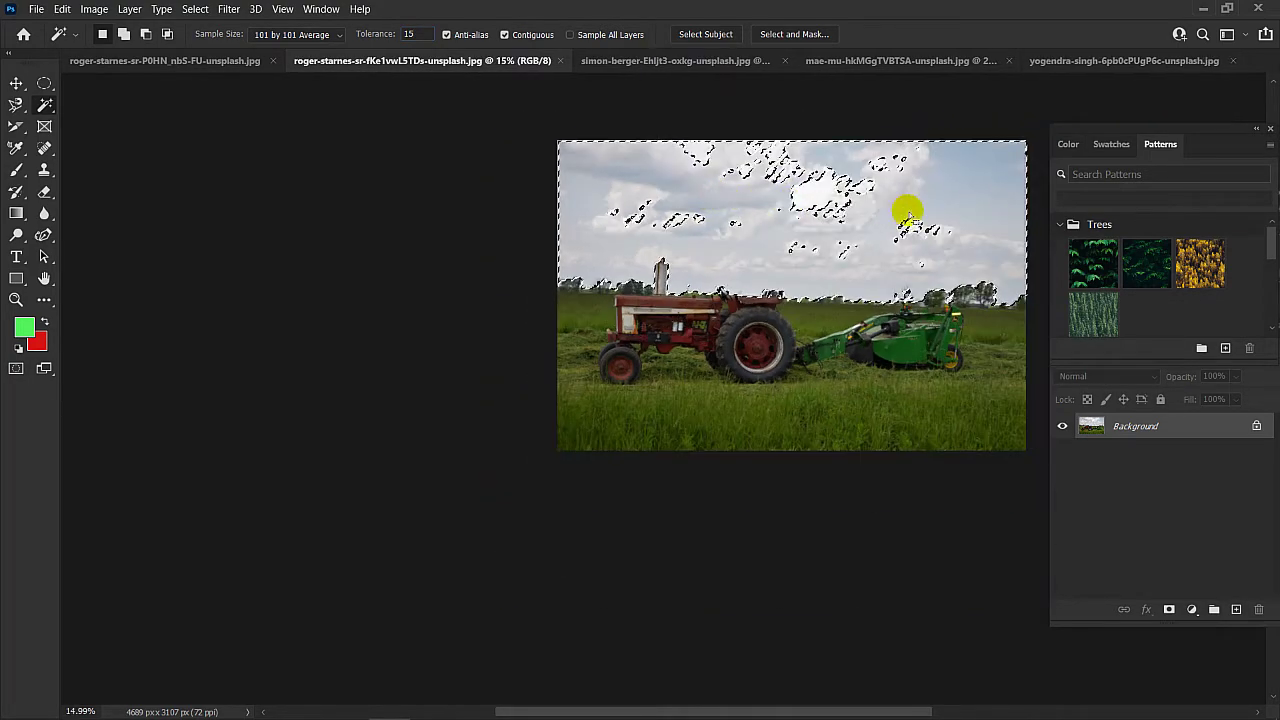
scroll(840, 242, up, 4)
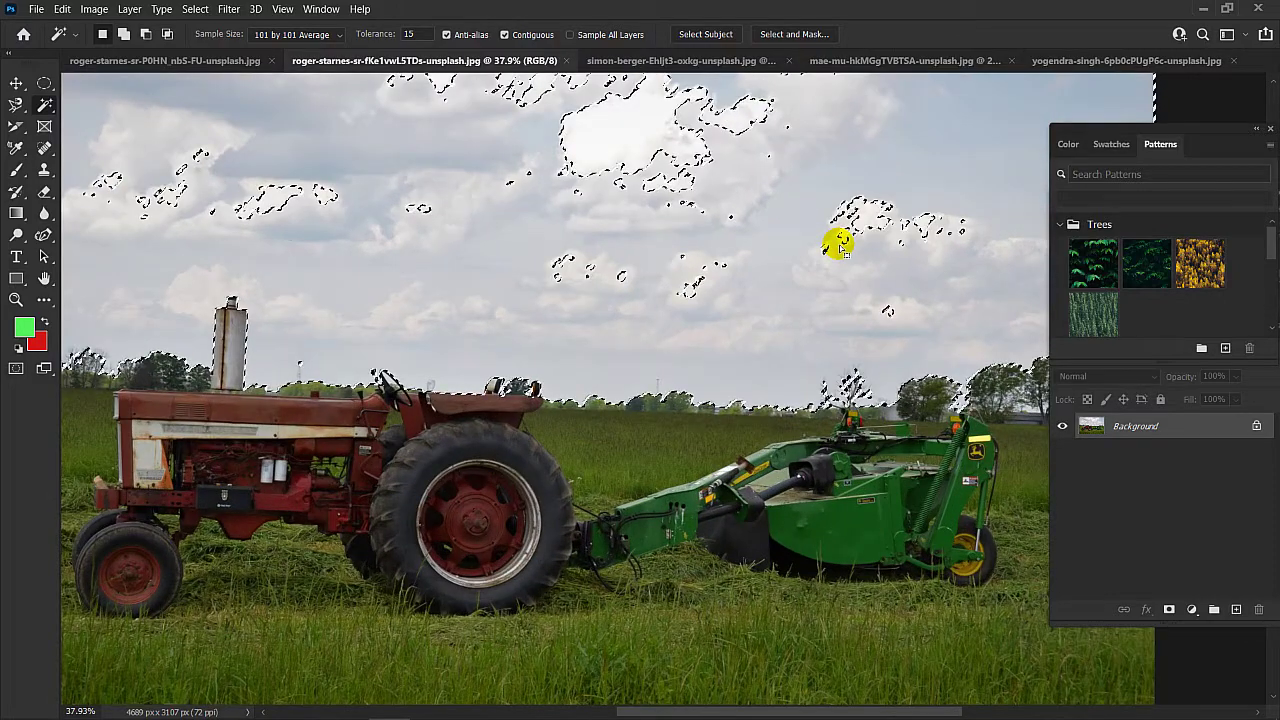
- Add the remaining bright cloud patches and the small spot near the horizon to the sky selection
shift+click(866, 218)
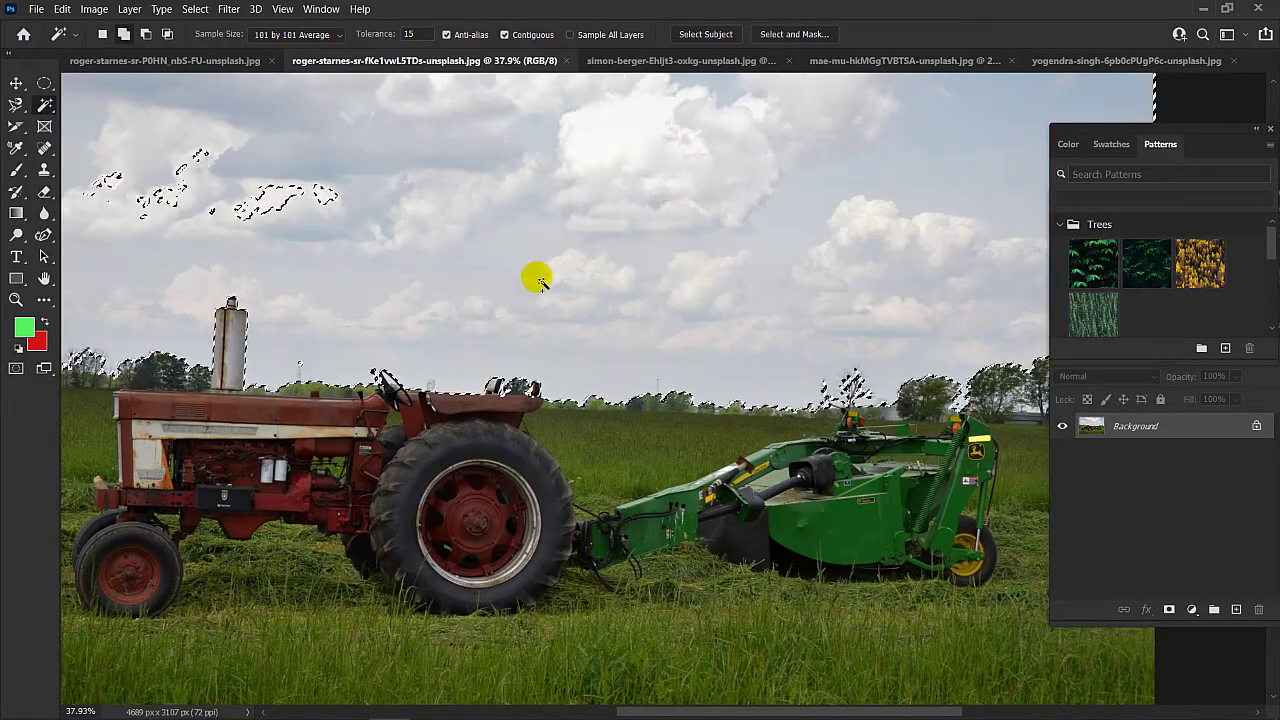
shift+click(277, 202)
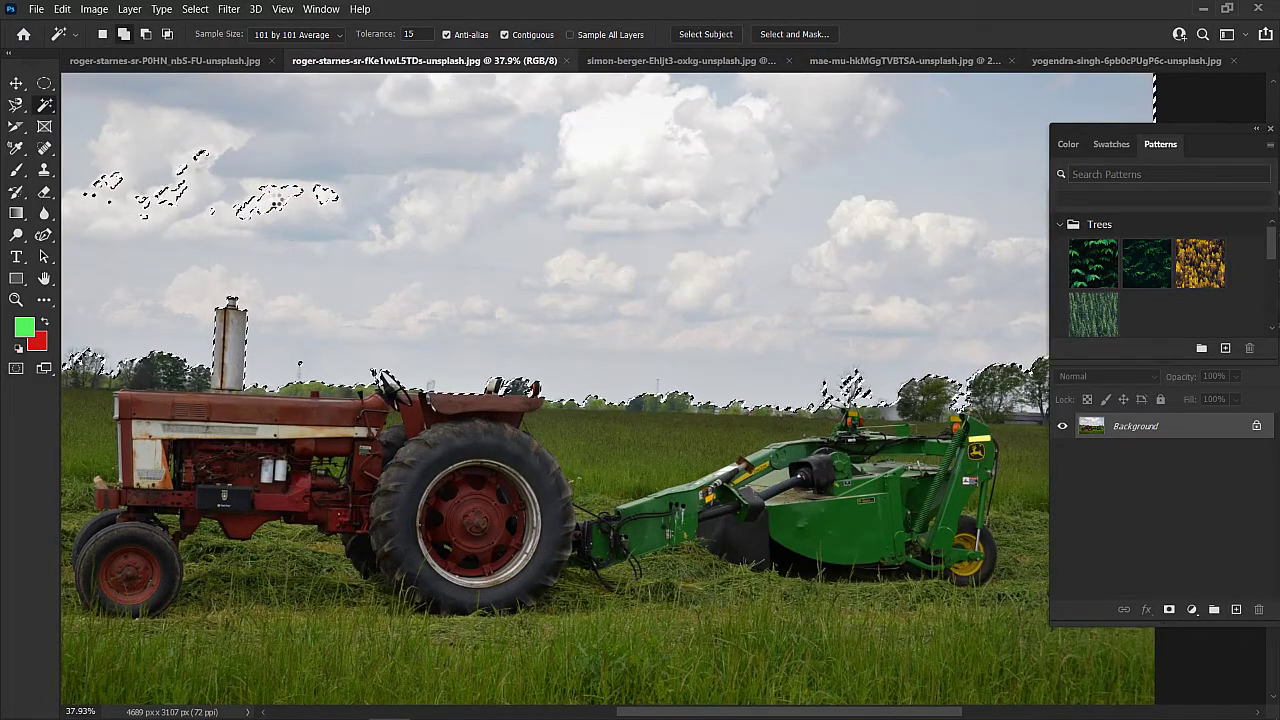
shift+click(300, 366)
scroll(837, 251, down, 3)
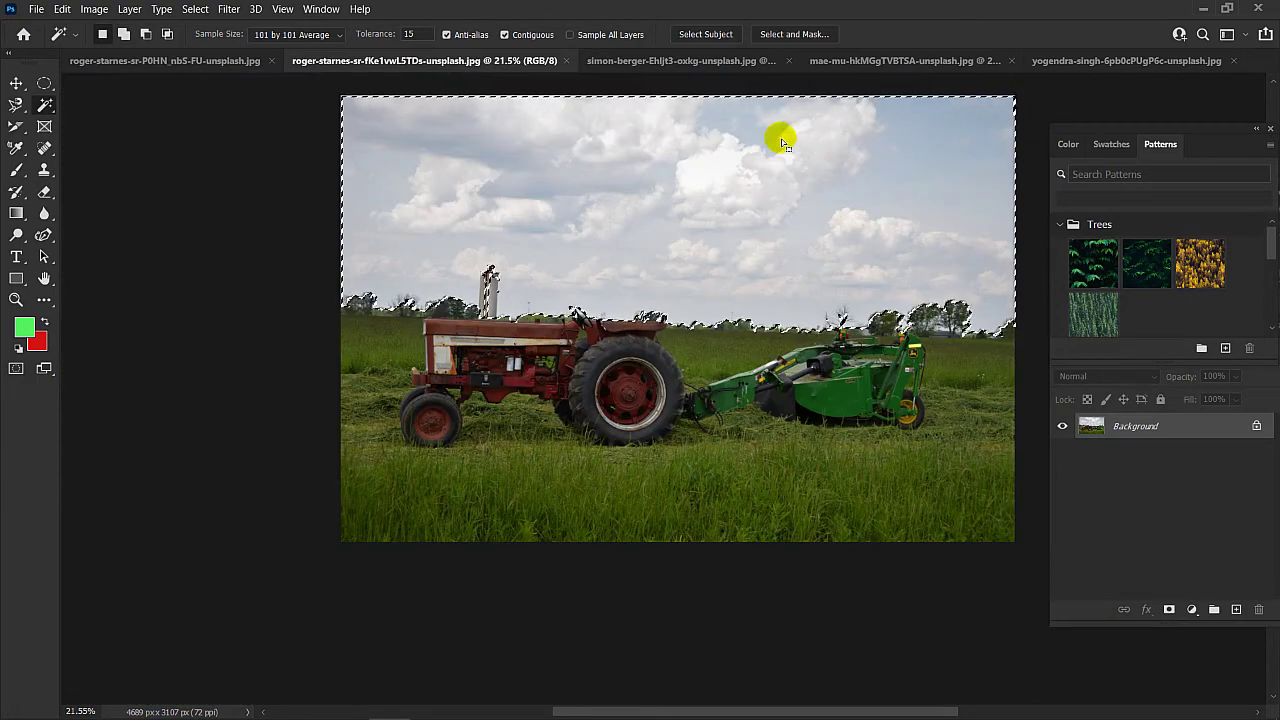
- Switch to the mountain landscape photo and replace its existing selection with a Magic Wand sample of the sky at tolerance 15
click(679, 62)
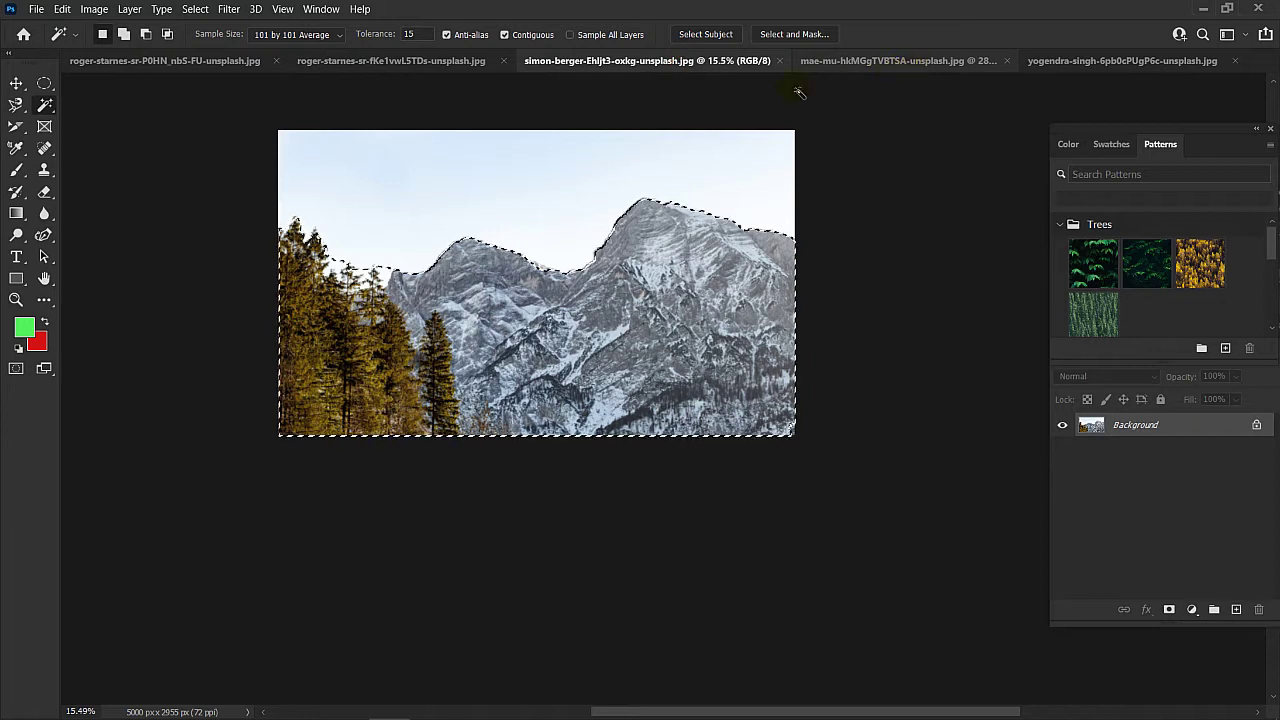
click(770, 189)
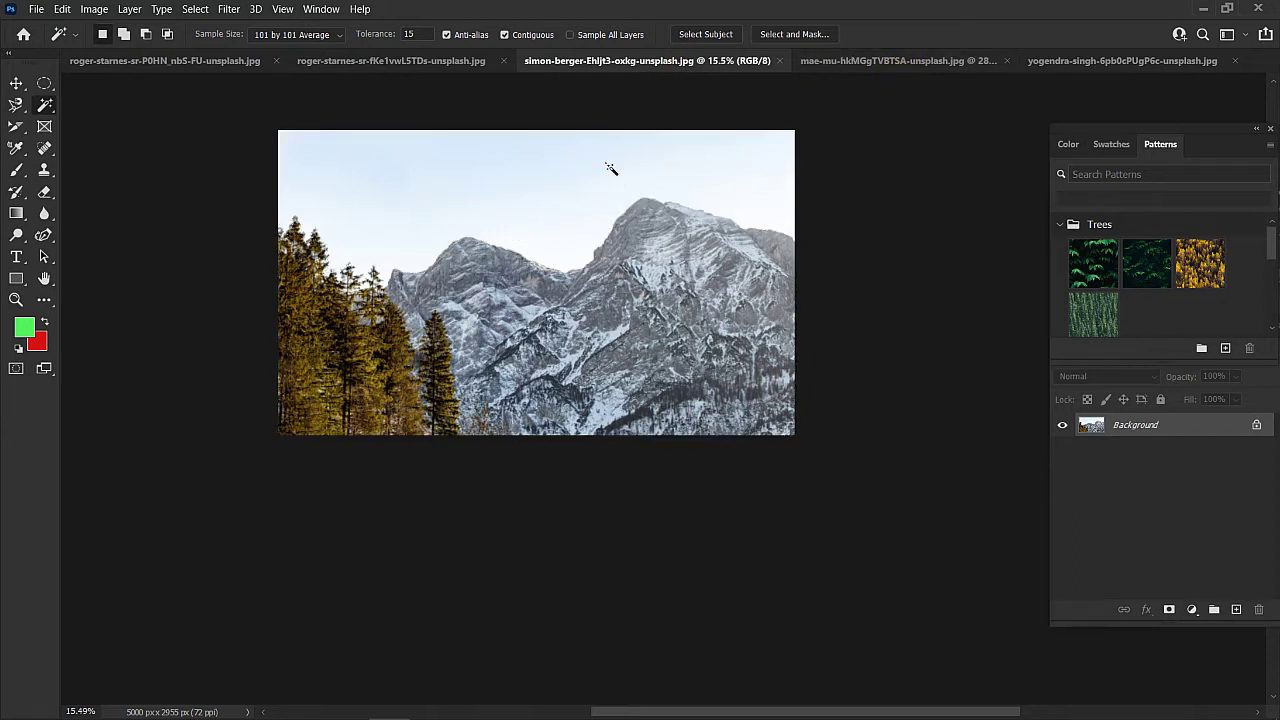
click(500, 183)
- Set the Magic Wand tolerance to 30 and reselect the whole sky above the mountain ridge and trees
click(408, 34)
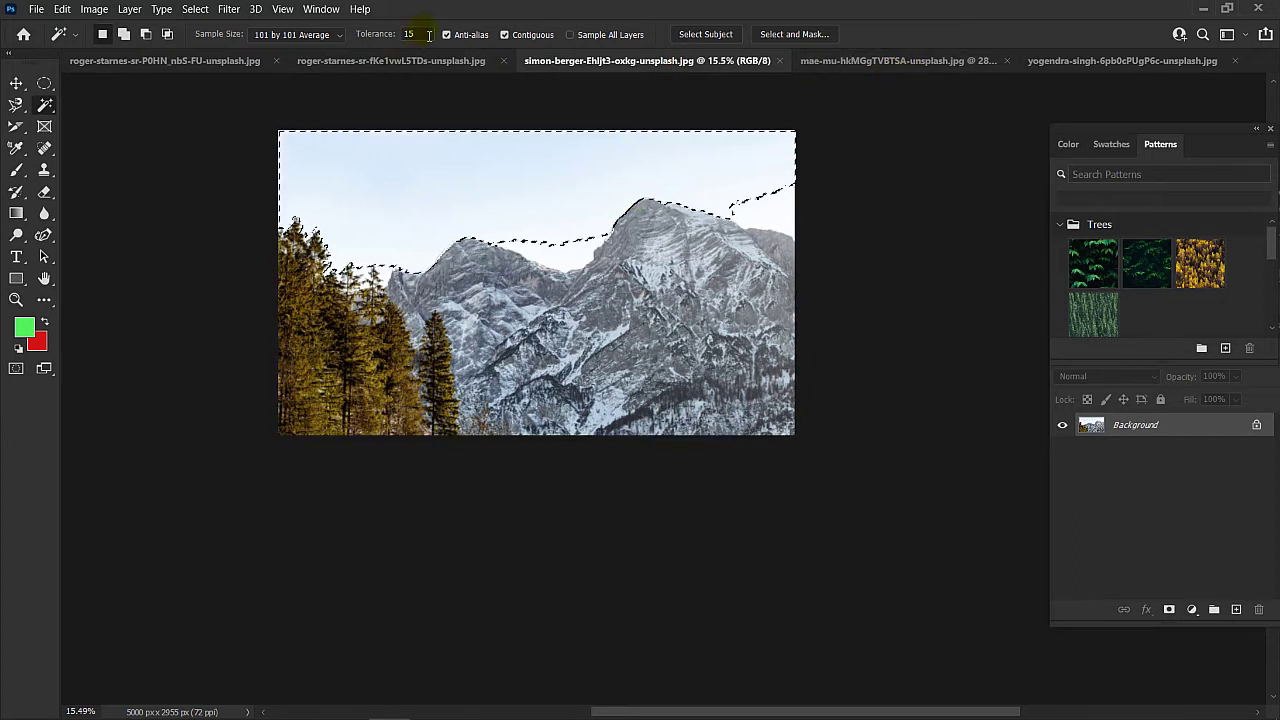
text(30)
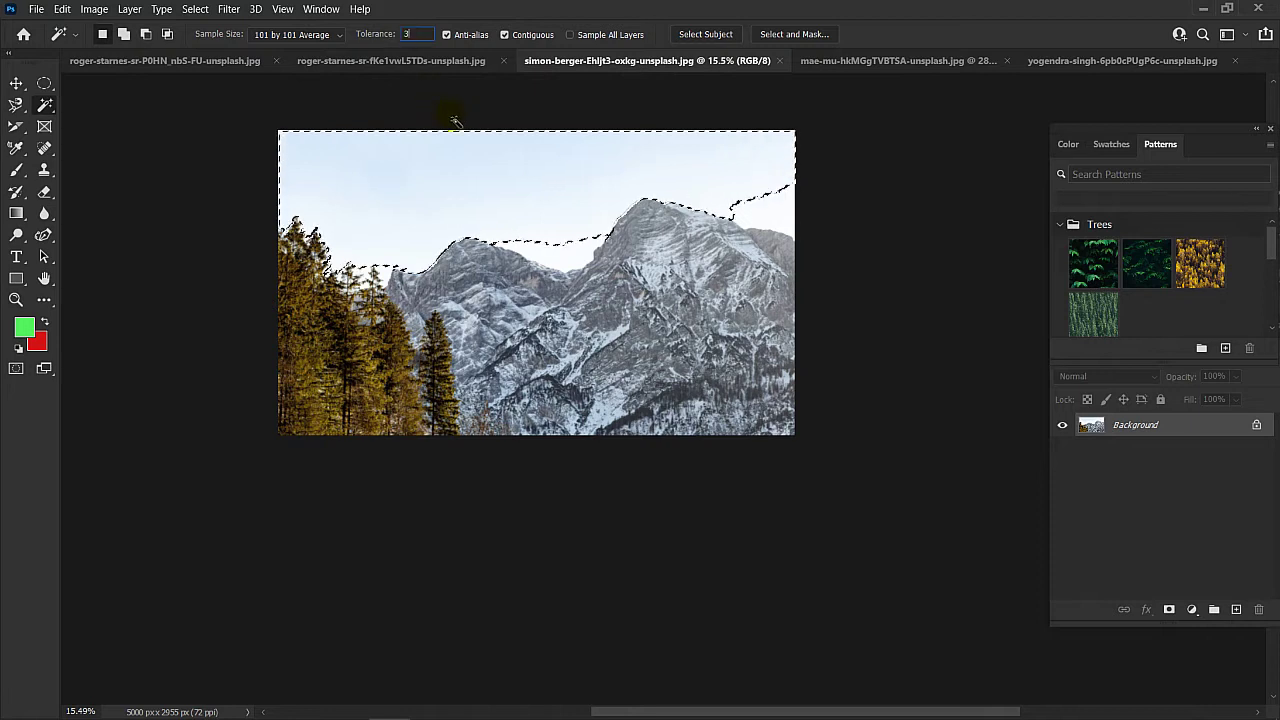
click(632, 167)
click(716, 168)
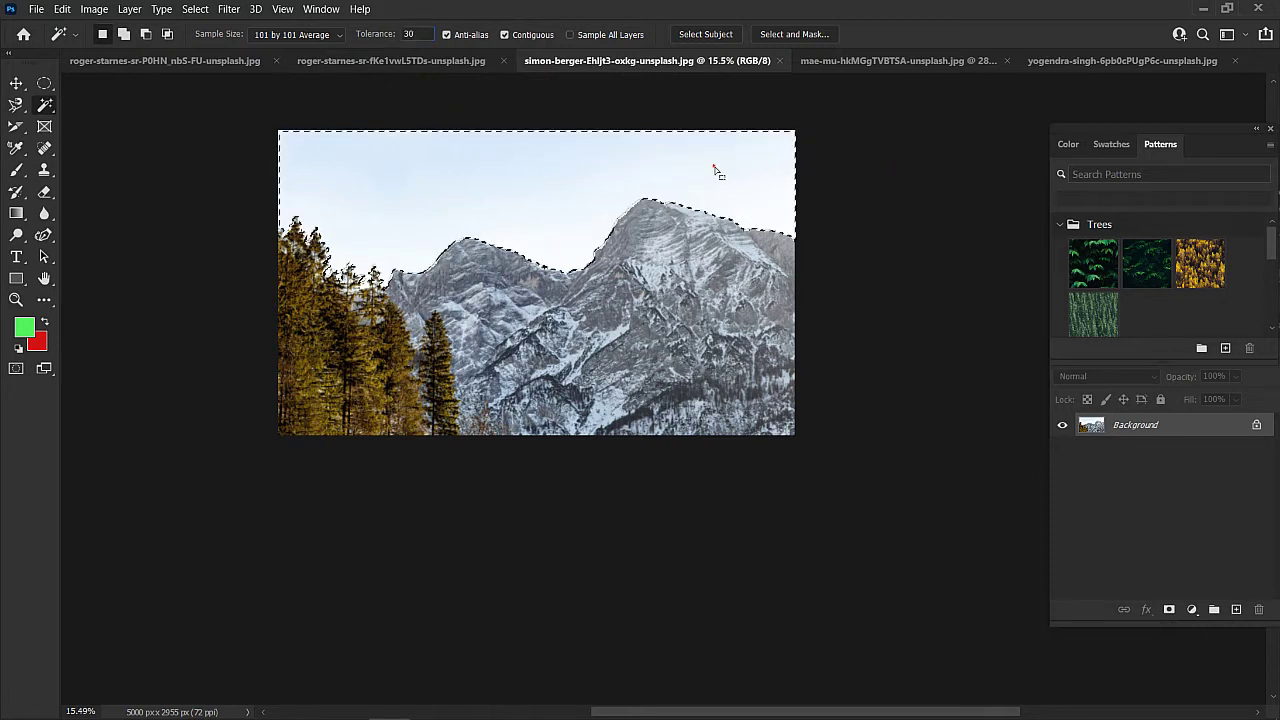
click(543, 166)
click(526, 140)
click(745, 150)
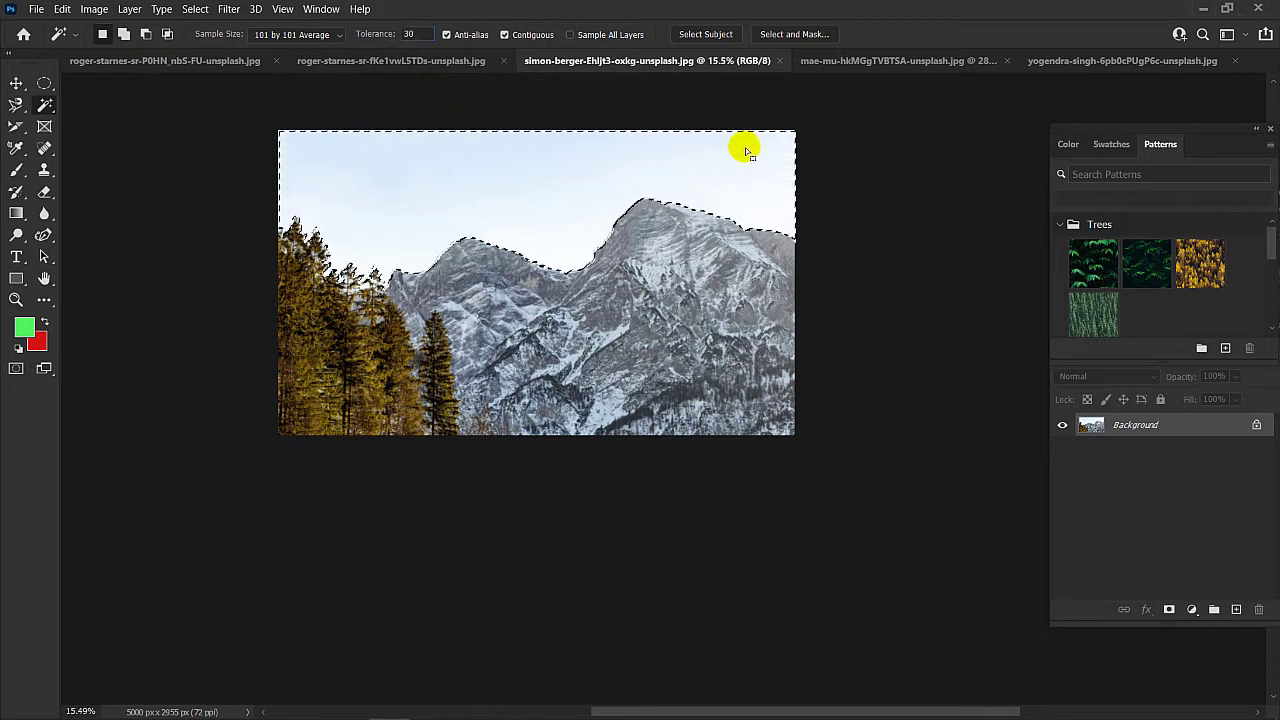
- Switch to the photo of the orange slices and replace its selection with a Magic Wand sample of the blue background at tolerance 30
click(842, 61)
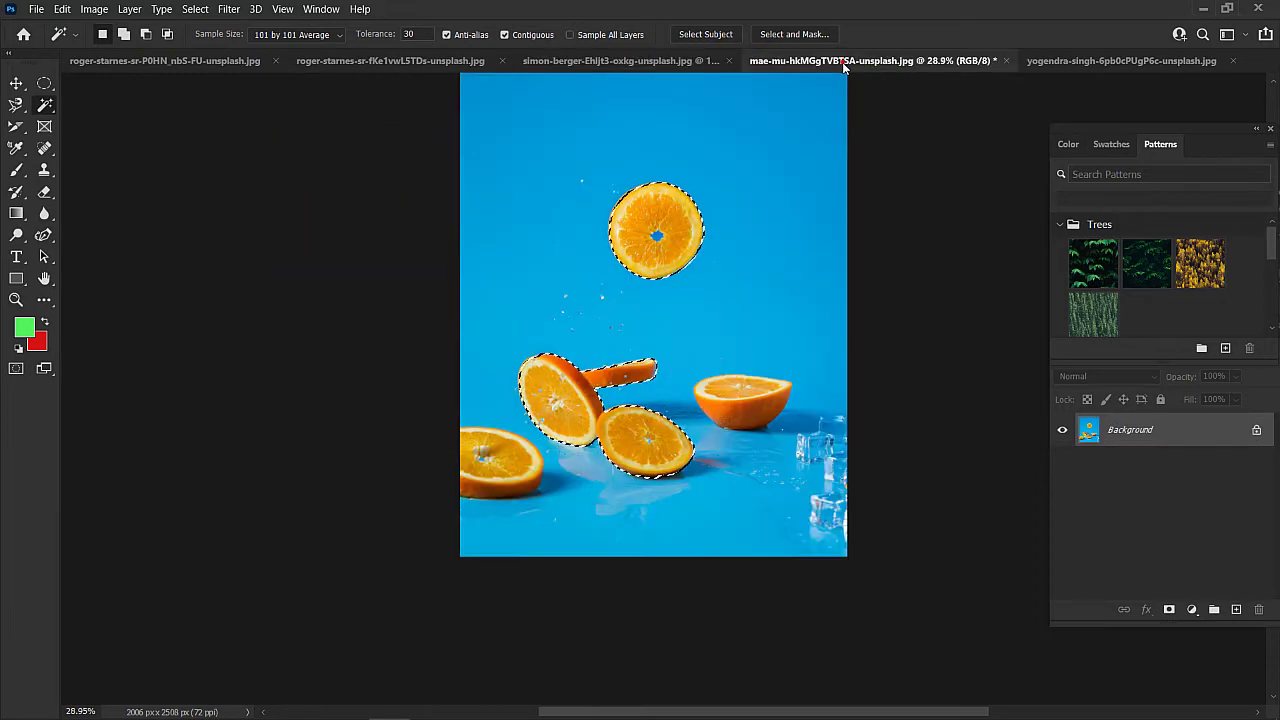
click(696, 153)
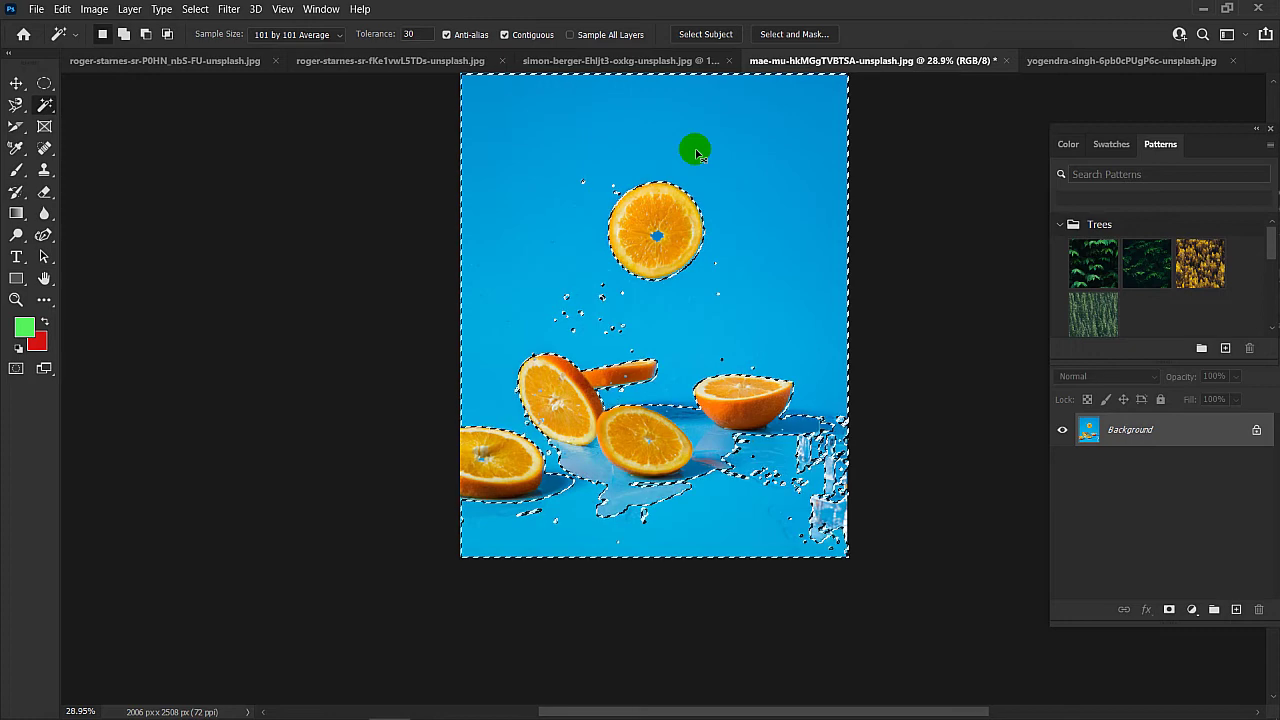
click(800, 191)
click(730, 478)
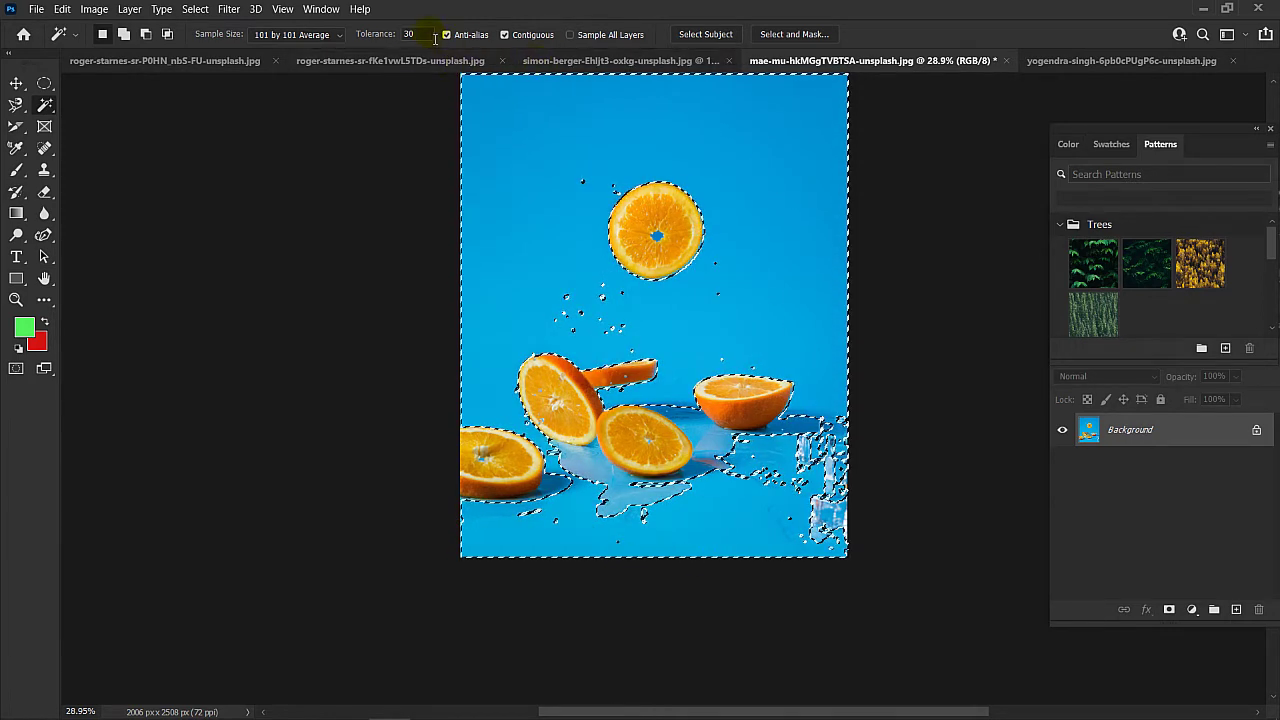
- Set the Magic Wand tolerance to 50, clear the selection and resample the blue background around the orange slices
drag(434, 37, 386, 34)
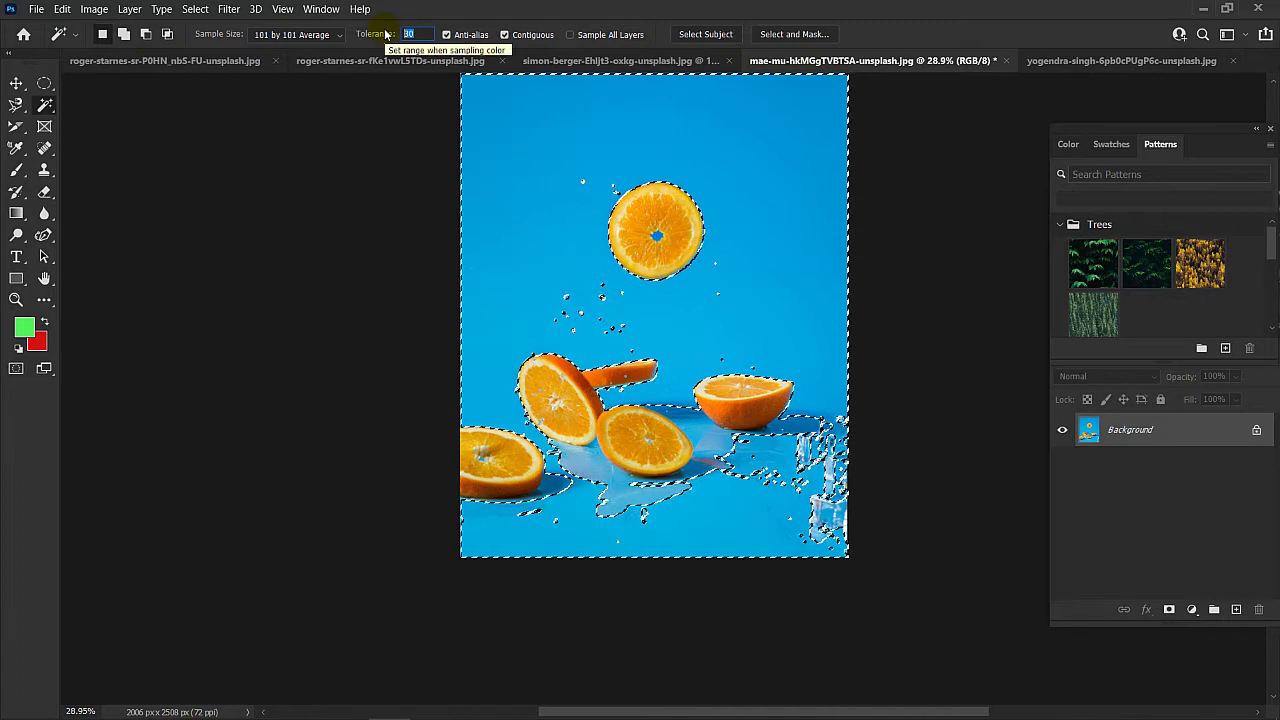
text(5)
click(906, 237)
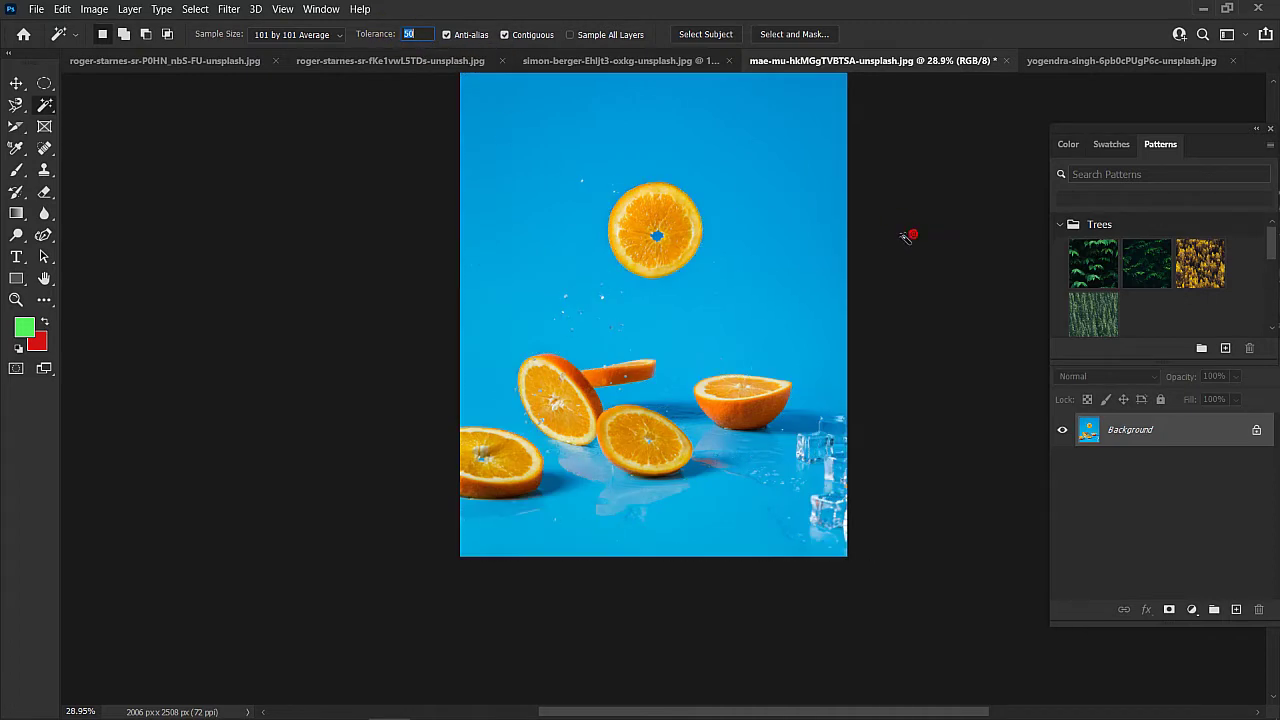
click(791, 210)
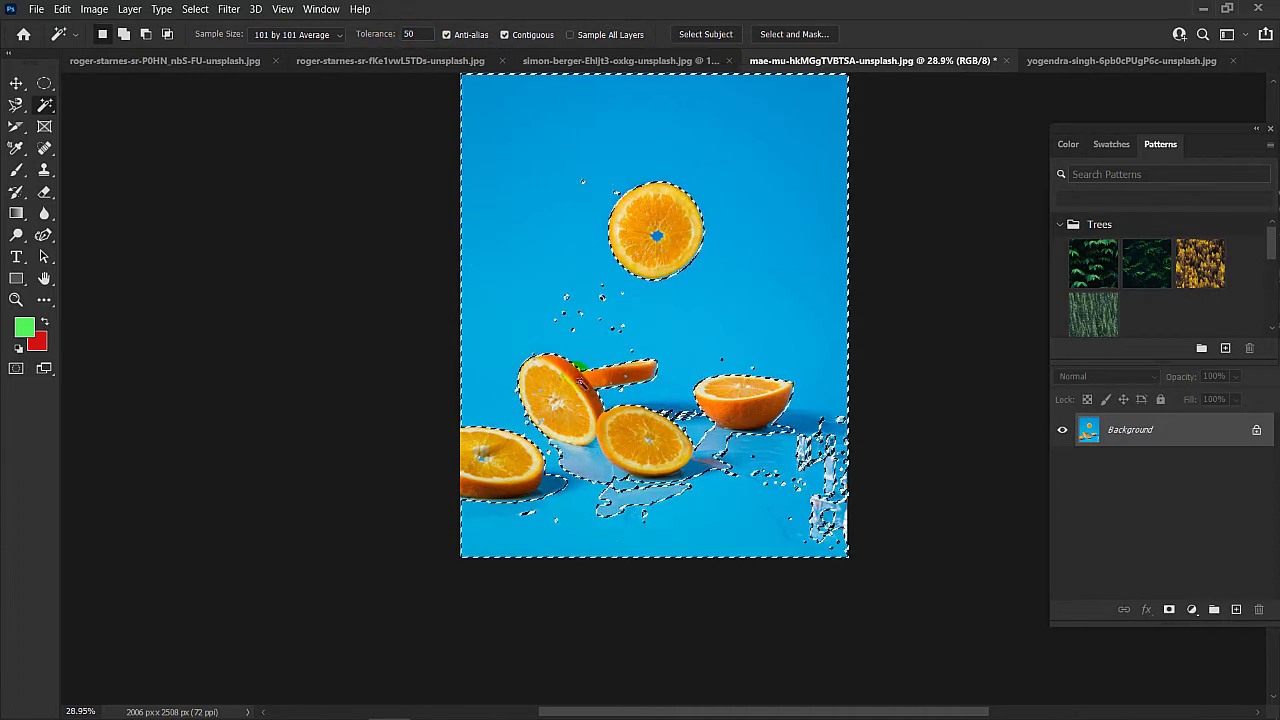
click(627, 170)
key(ctrl+d)
click(585, 249)
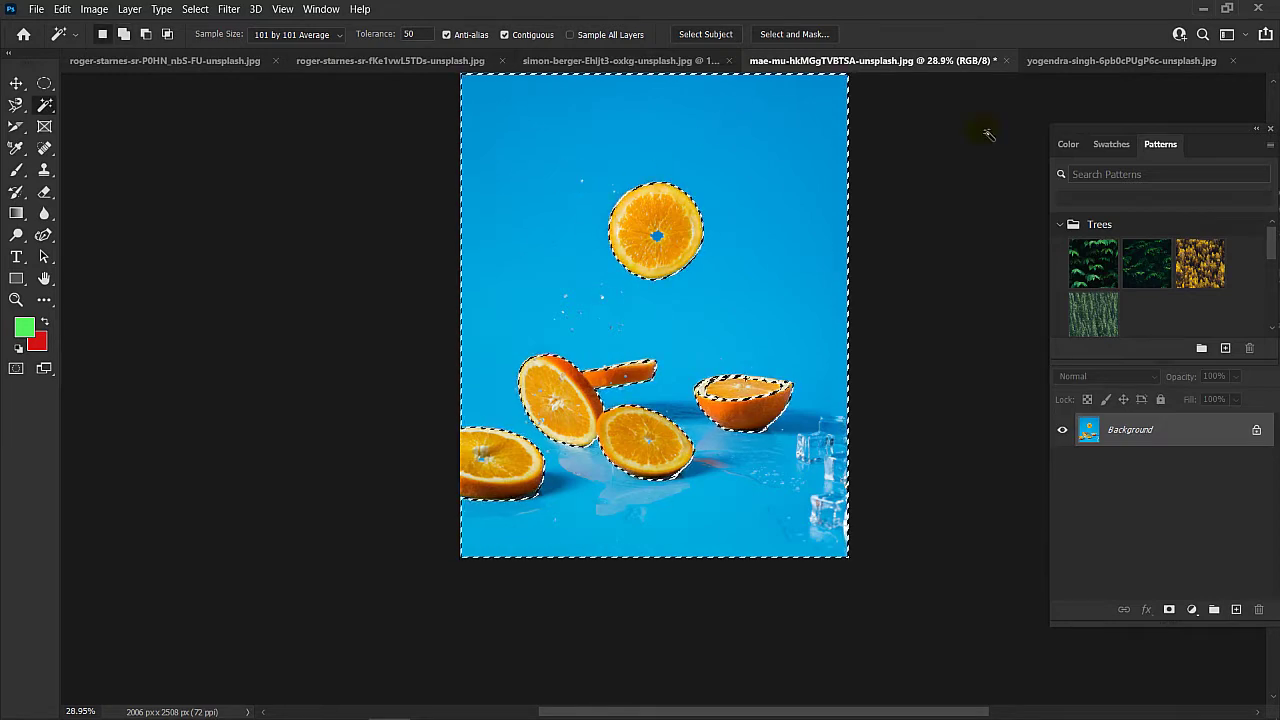
- Switch to the photo of the seated man and select the sky behind him with the Magic Wand at tolerance 50
click(1073, 62)
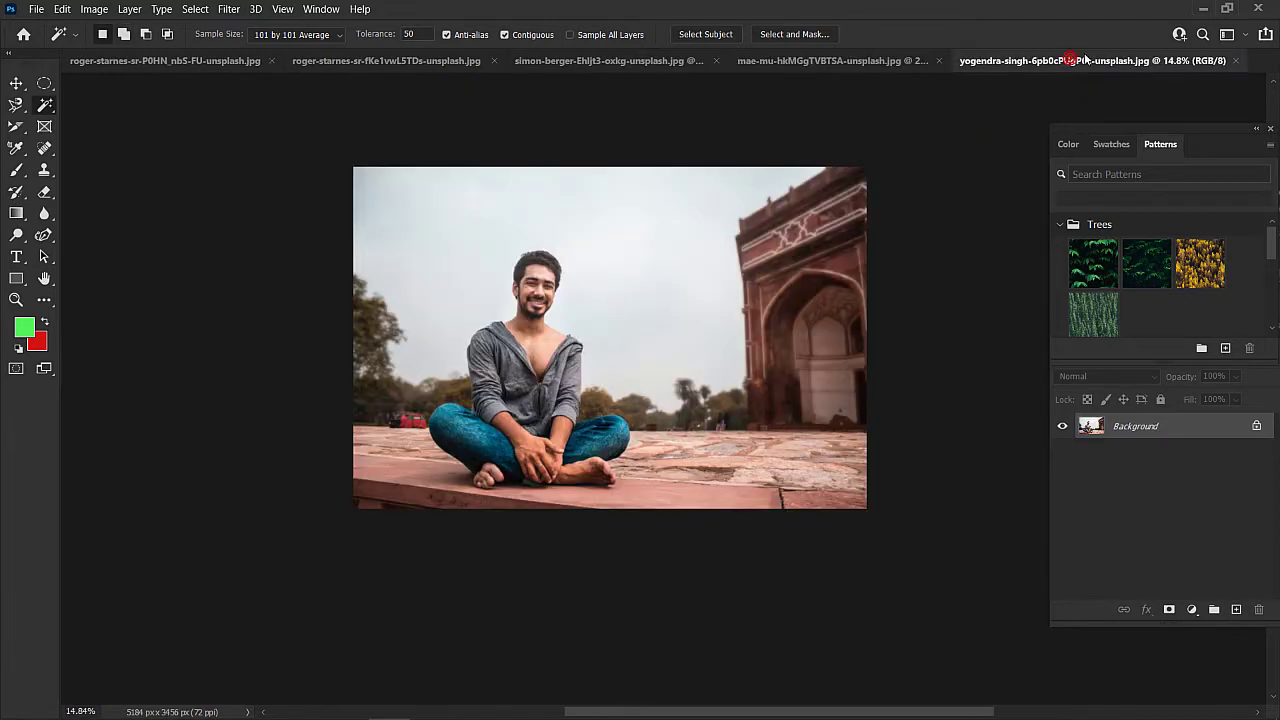
click(644, 216)
click(651, 217)
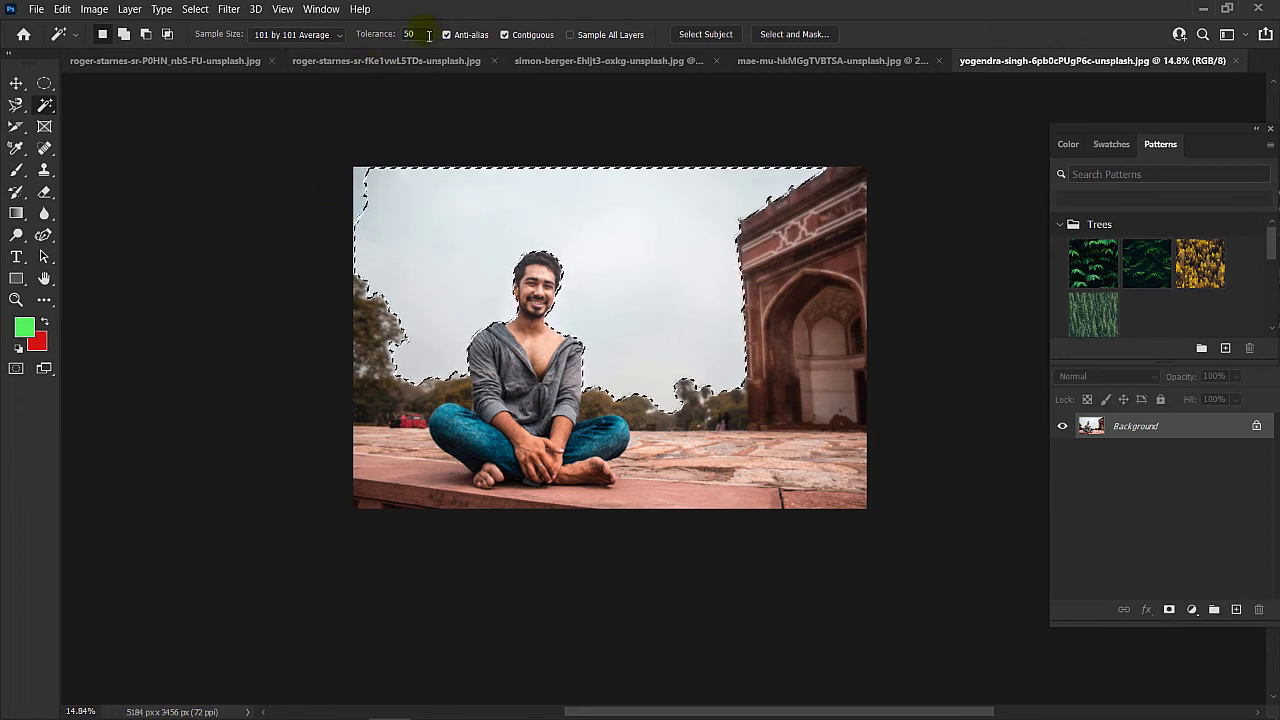
- Set the Magic Wand tolerance to 20, resample the sky behind the man and add the missed area above the trees
click(388, 37)
key(BackSpace)
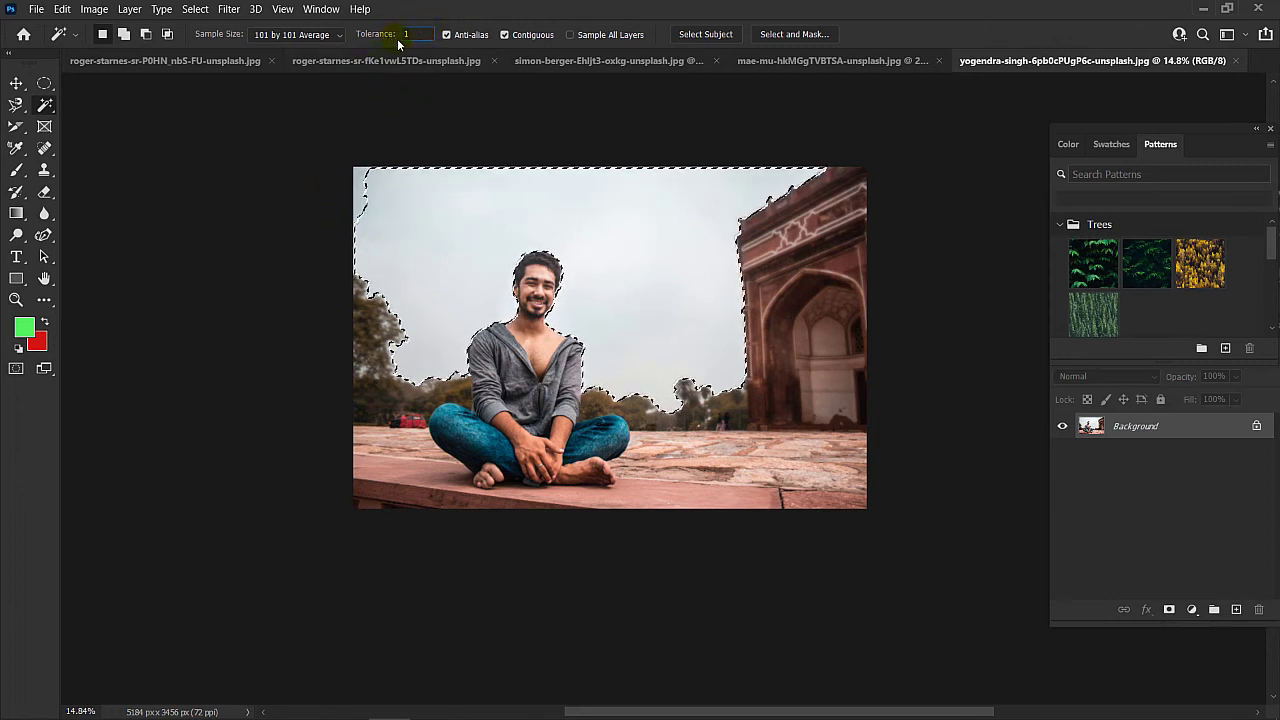
text(20)
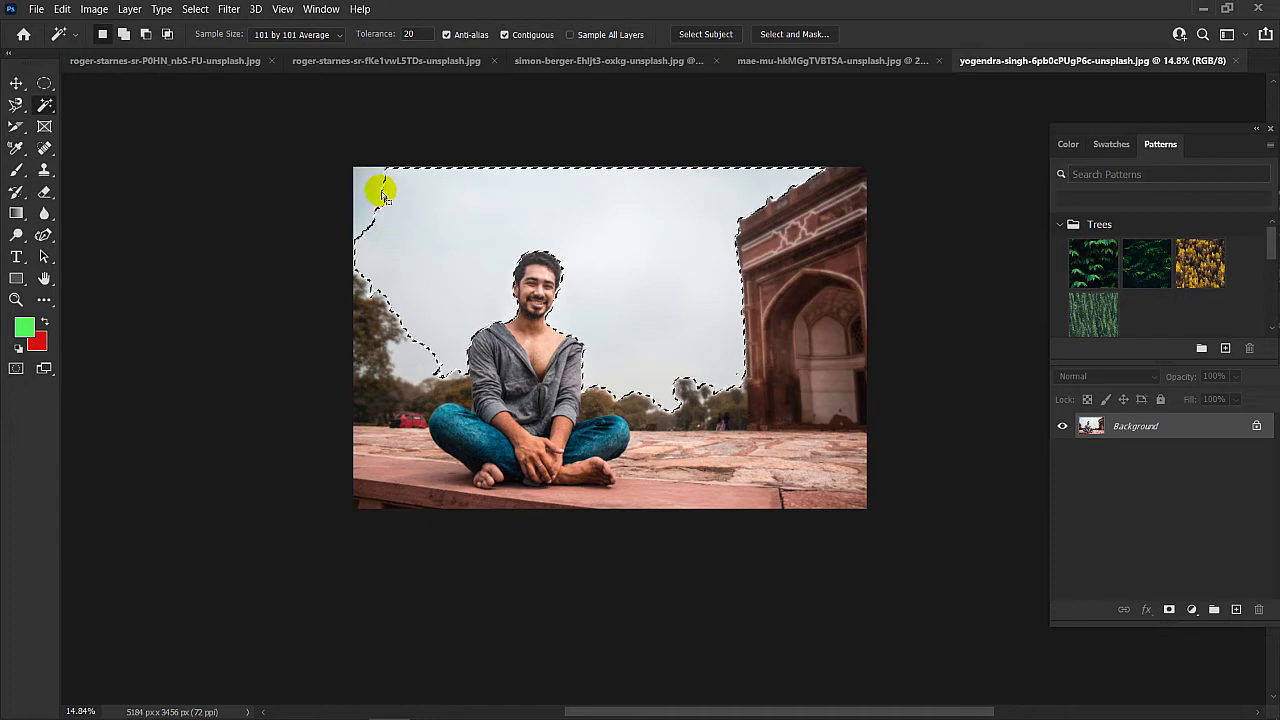
scroll(382, 203, up, 3)
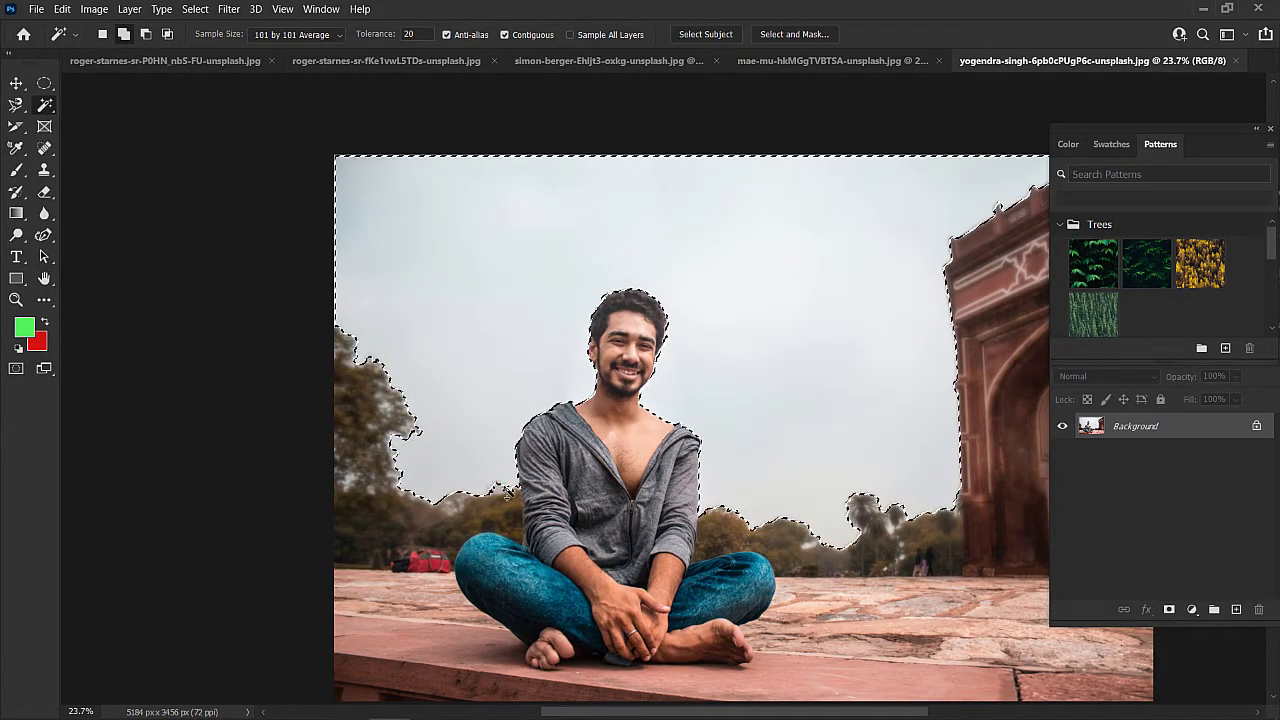
click(836, 468)
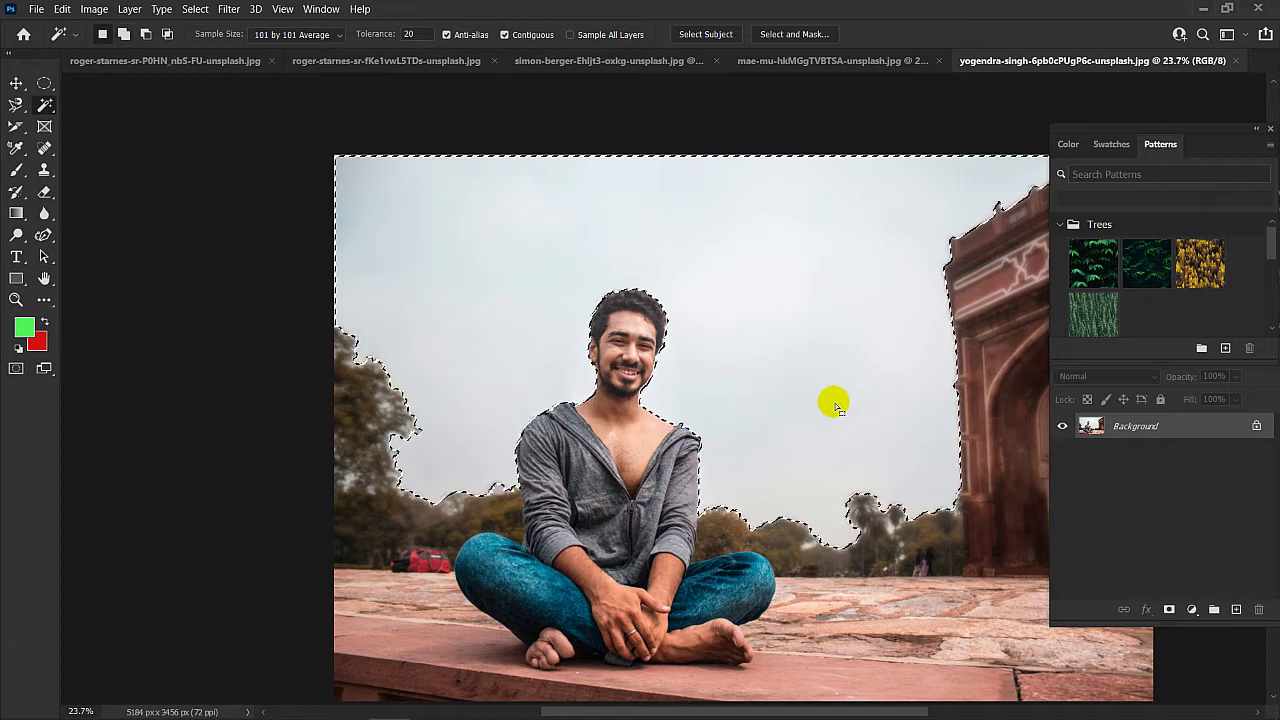
click(870, 296)
scroll(869, 294, down, 2)
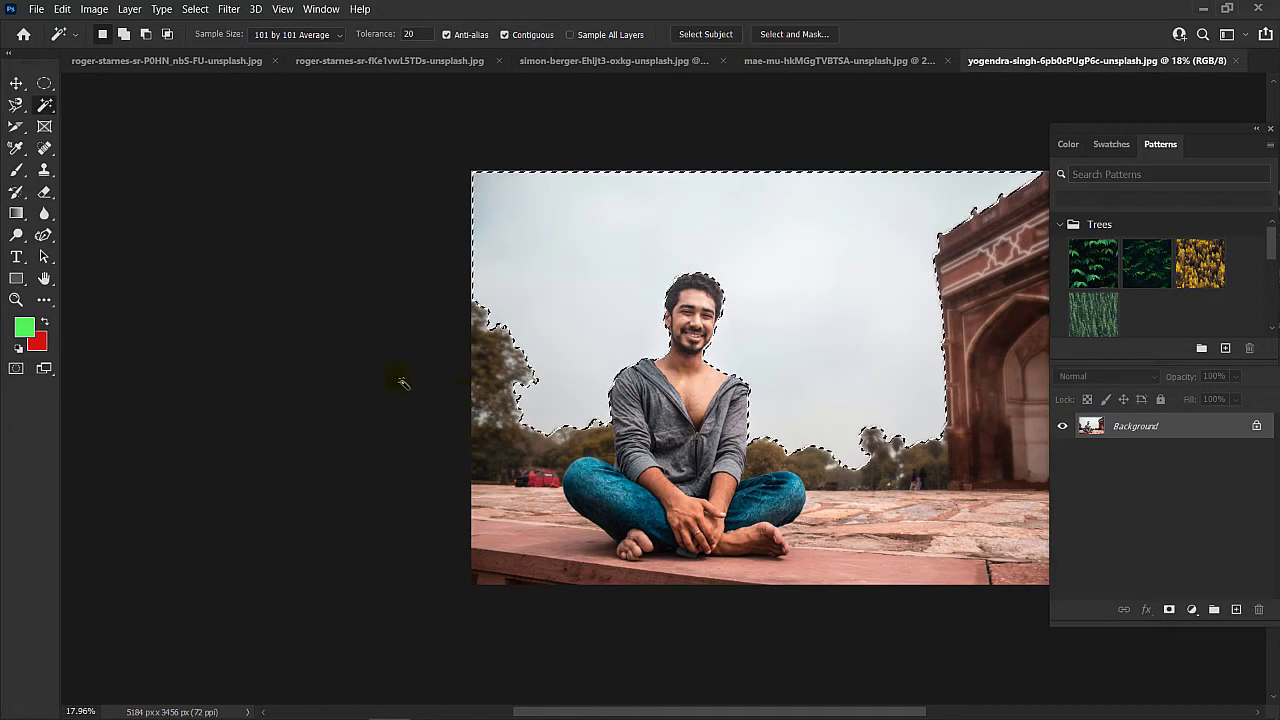
- Set the Magic Wand sample size to Point Sample and sample the sky in the mountain landscape photo
click(340, 35)
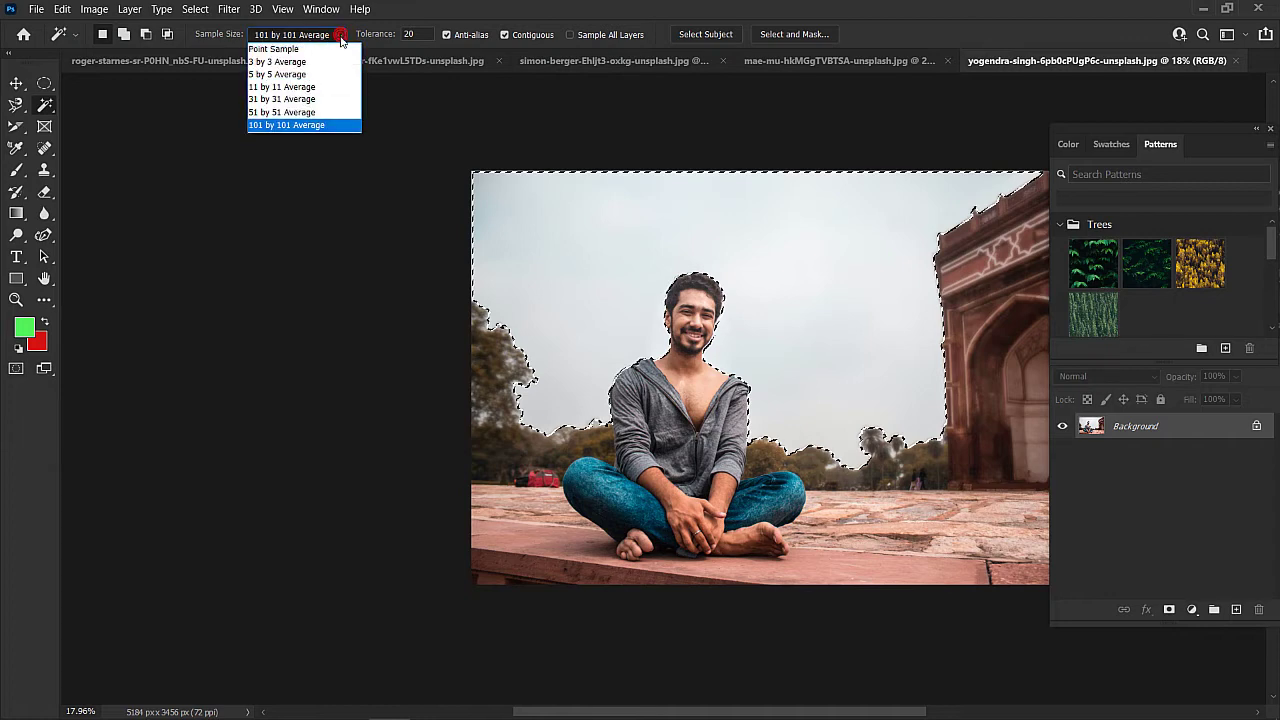
click(272, 48)
click(424, 60)
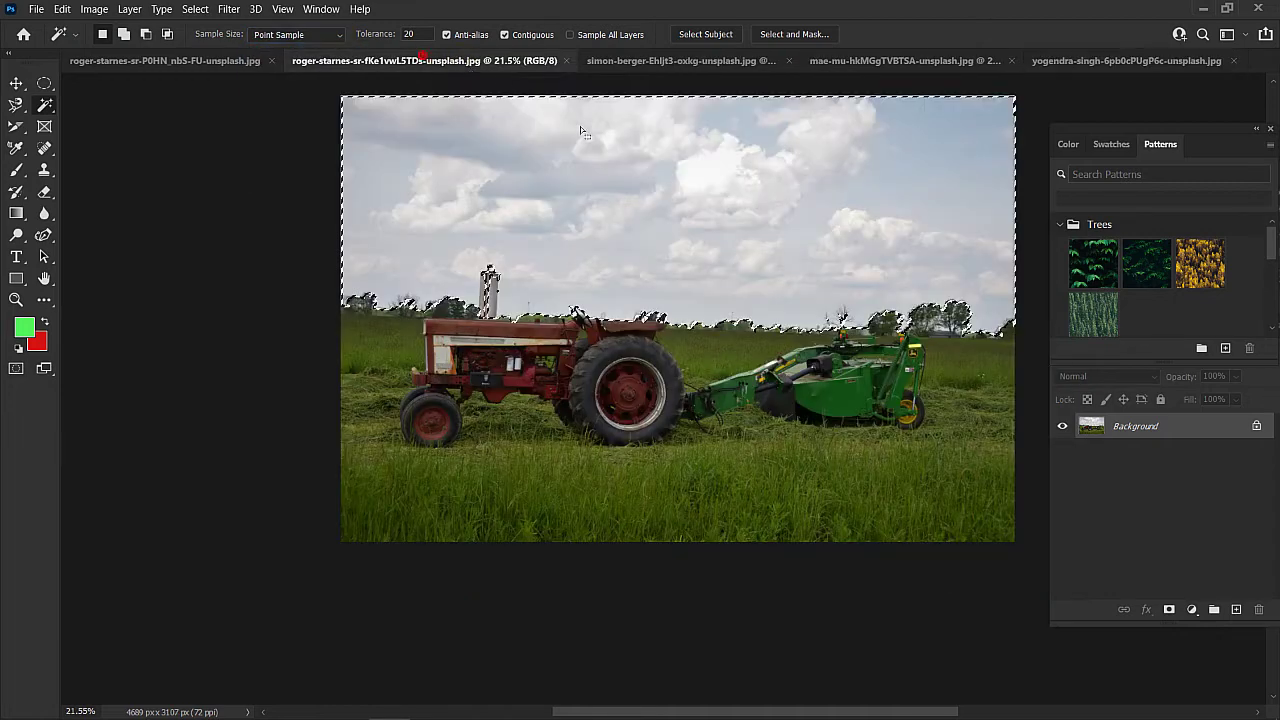
click(636, 61)
click(675, 152)
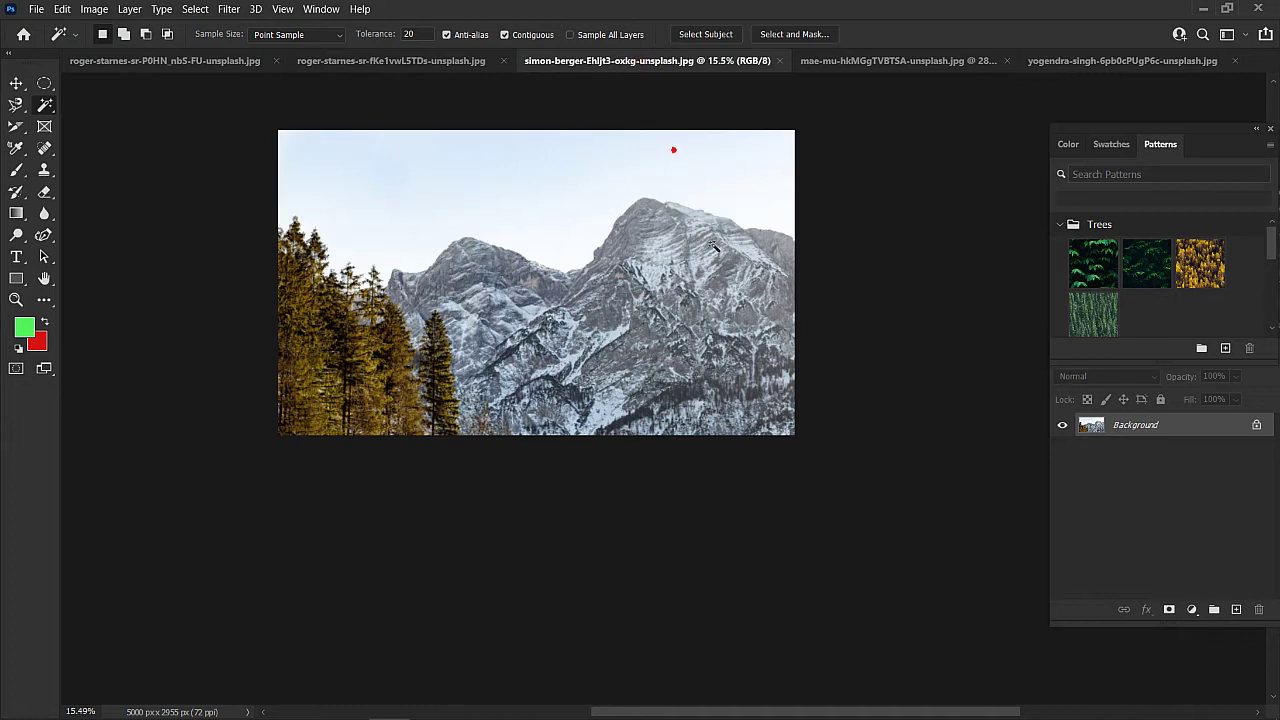
- Set the sample size to 3 by 3 Average, resample the upper mountain sky and clear the selection
click(341, 36)
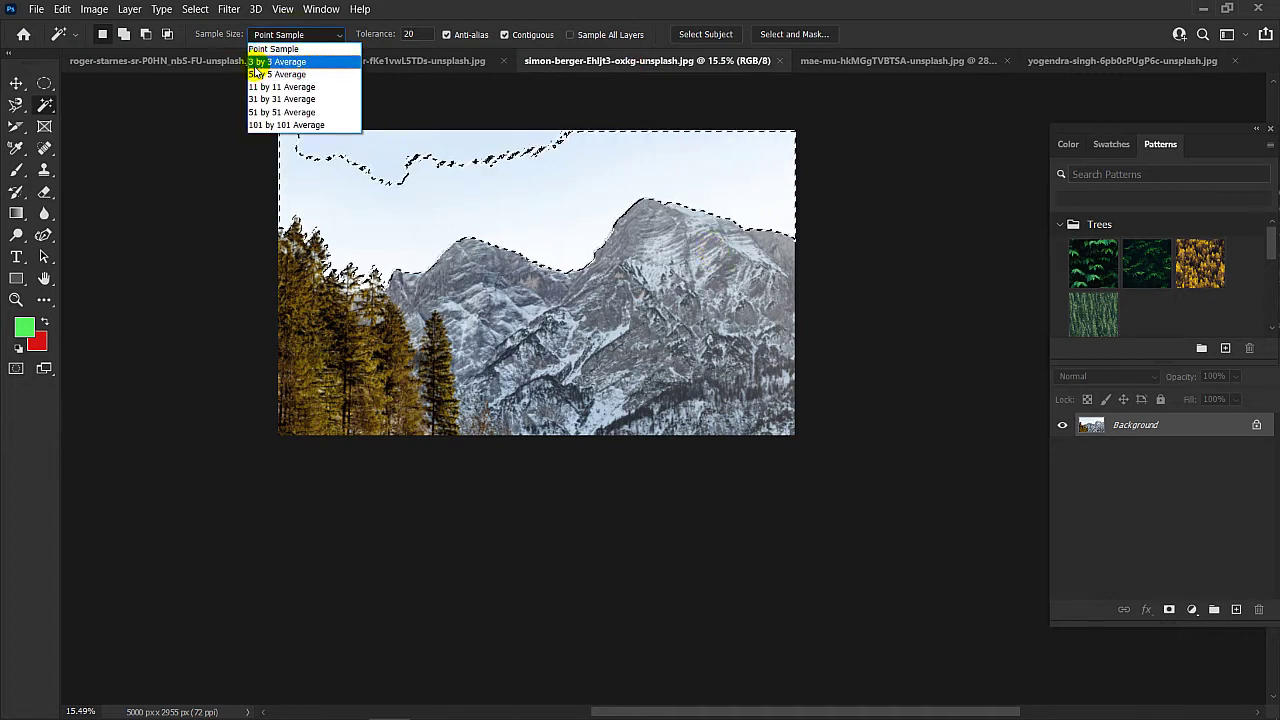
click(281, 63)
click(409, 152)
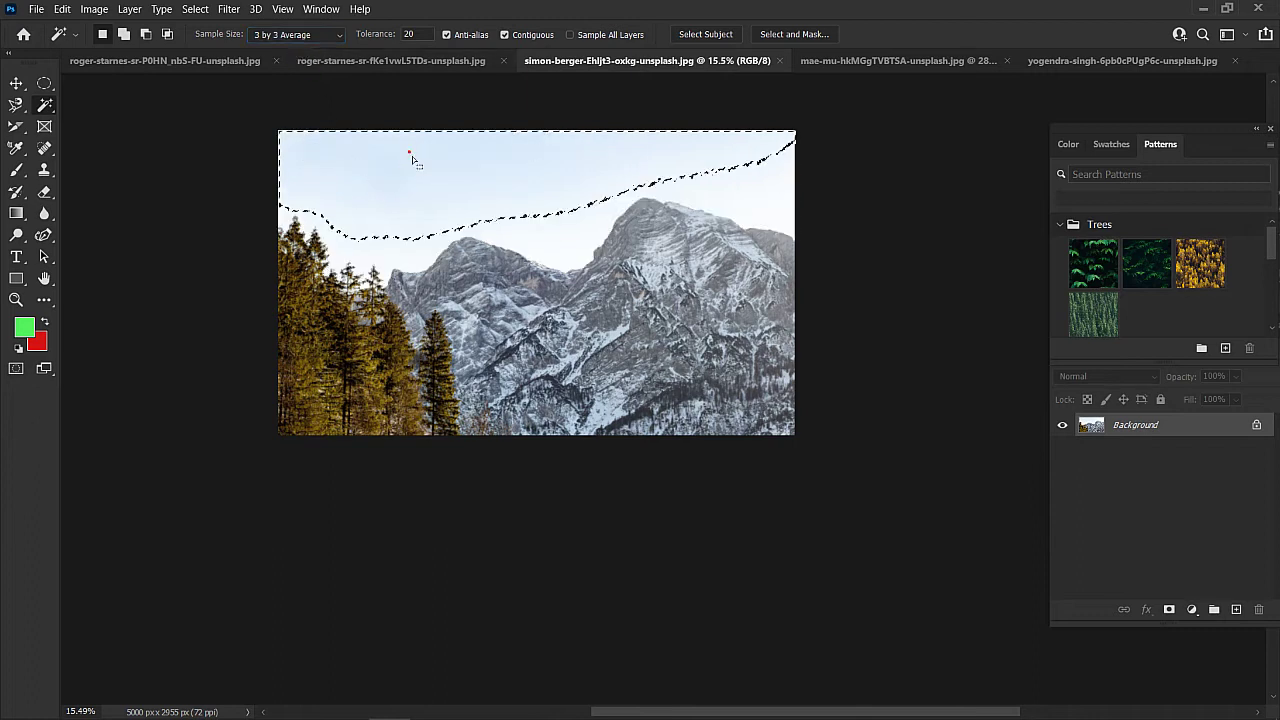
click(526, 222)
key(ctrl+d)
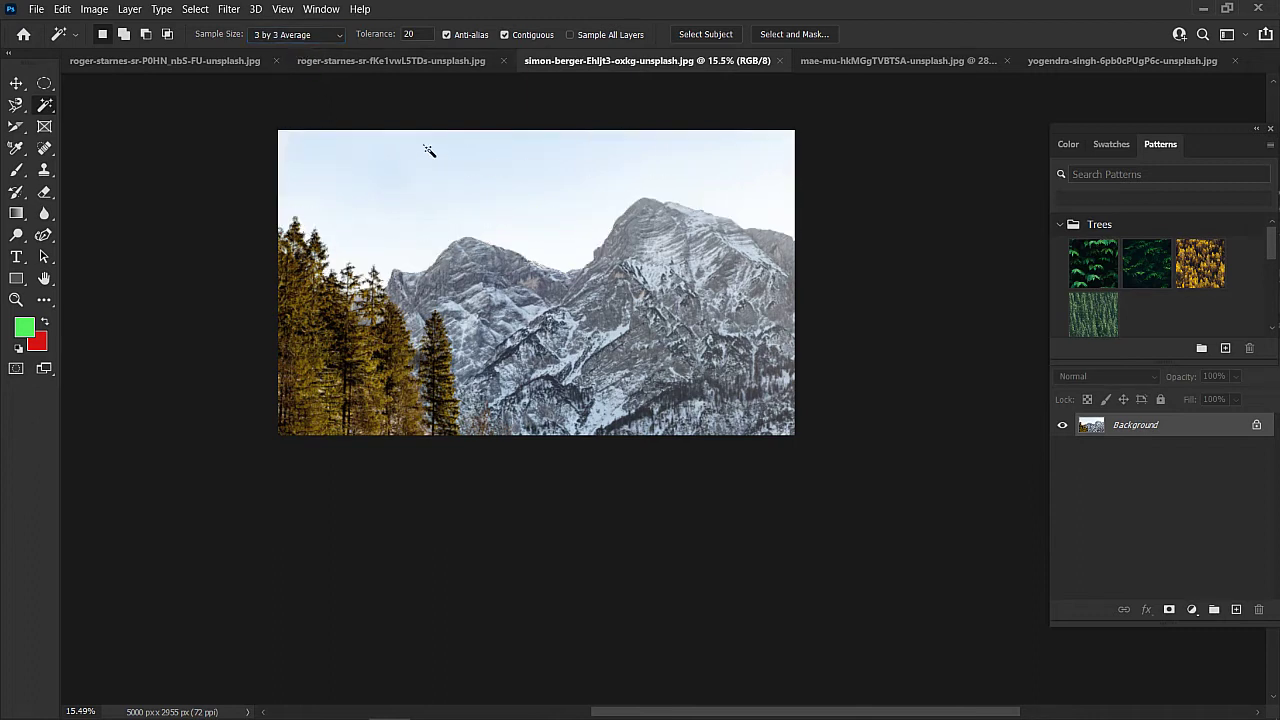
- Set the sample size to Point Sample and the tolerance to 35, and reselect the sky above the mountains
click(336, 35)
click(303, 49)
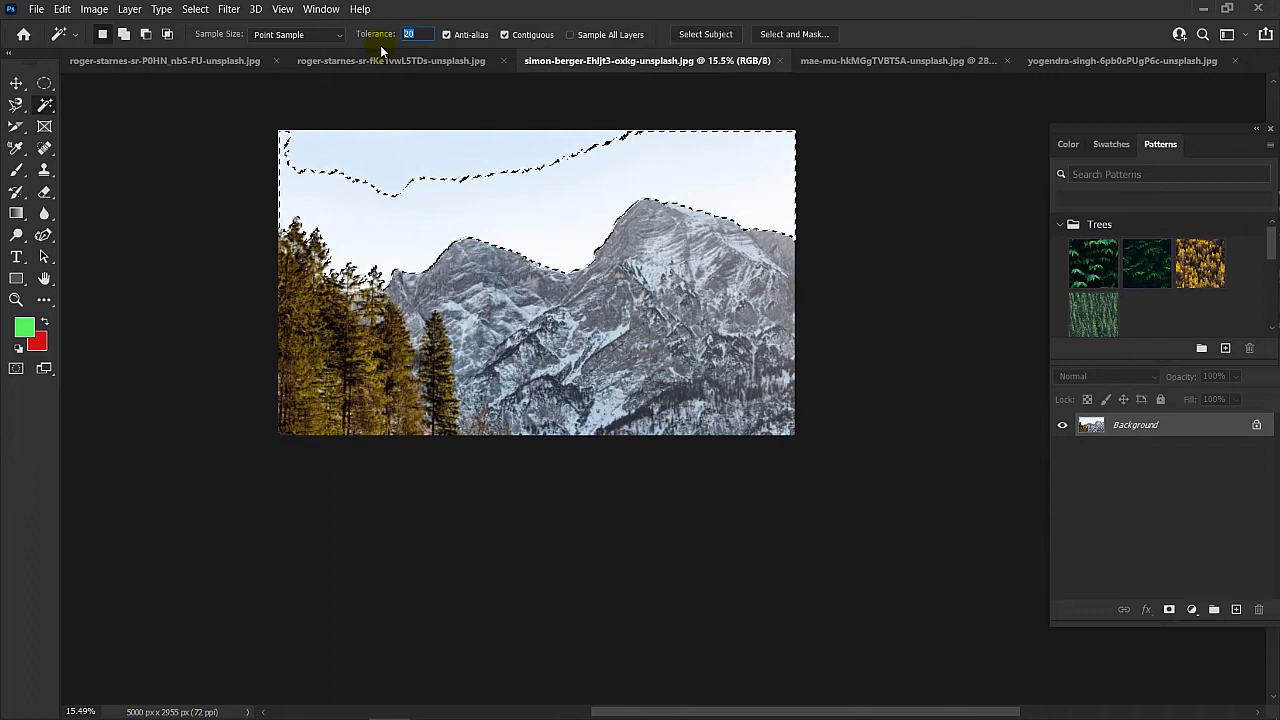
text(35)
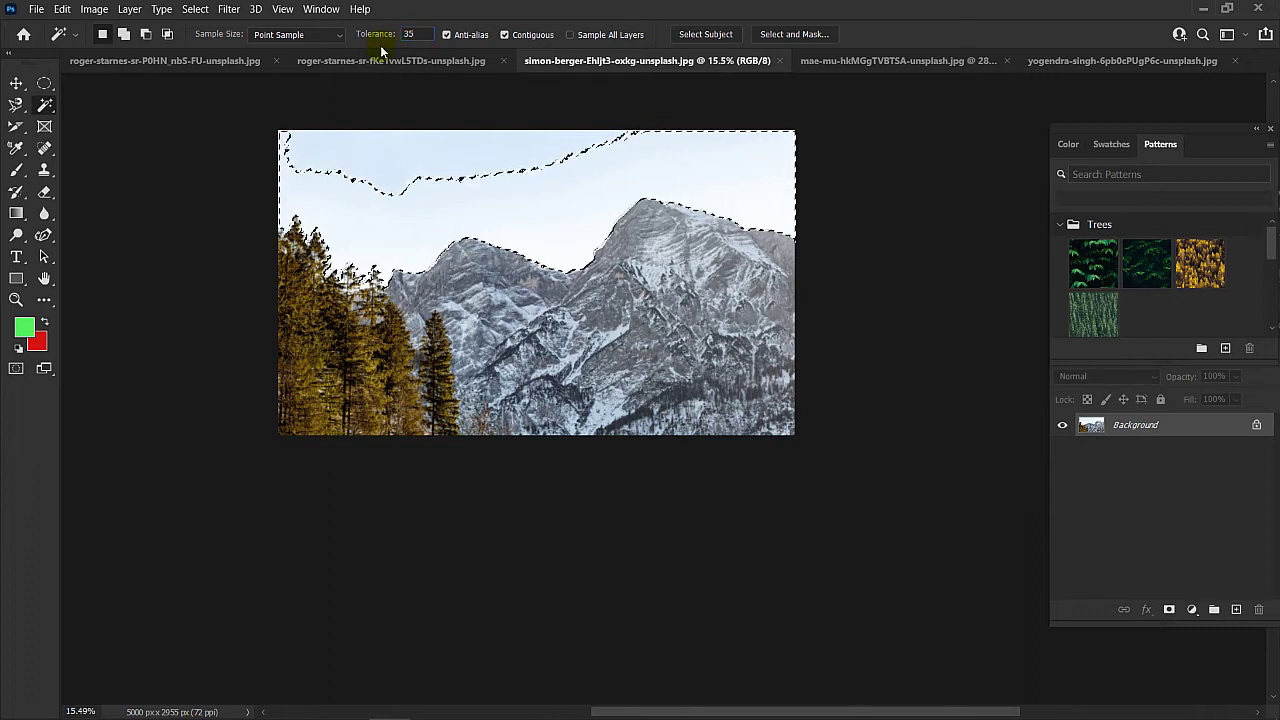
click(439, 90)
click(455, 159)
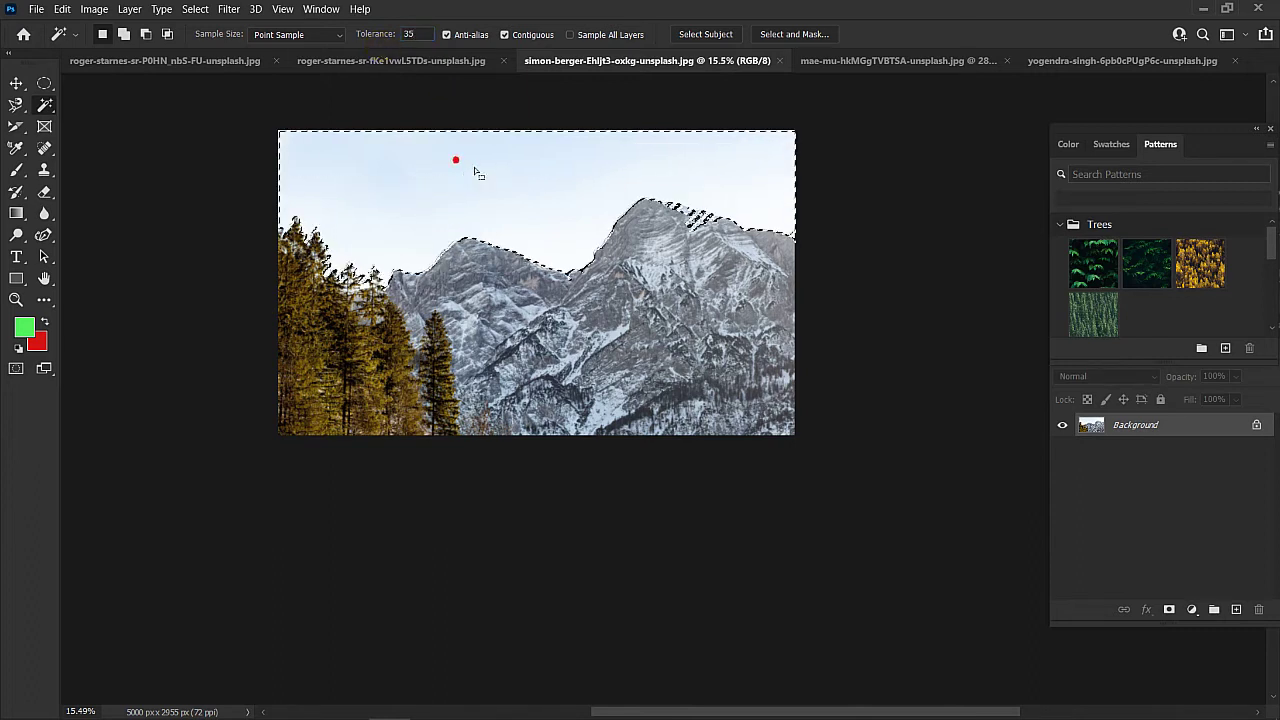
- Set the Magic Wand tolerance to 28, clear the selection that spills onto the snowy ridge and resample the mountain sky
scroll(674, 189, up, 4)
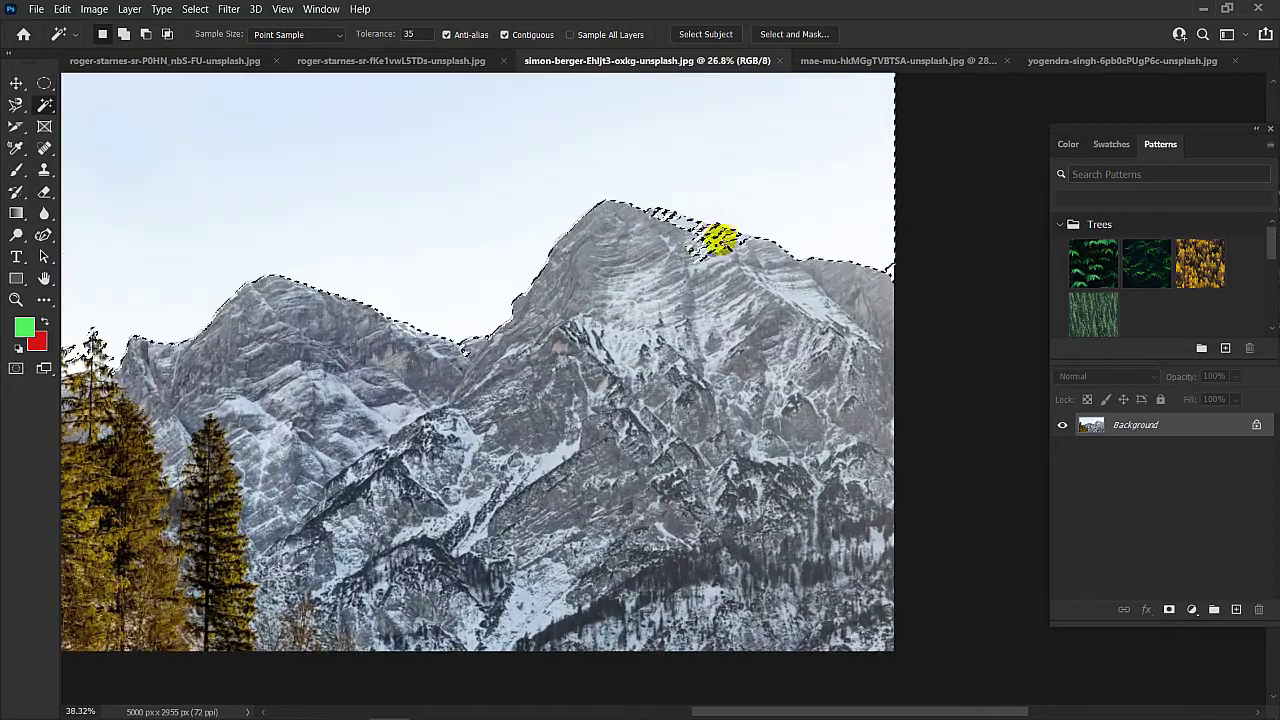
scroll(720, 238, up, 3)
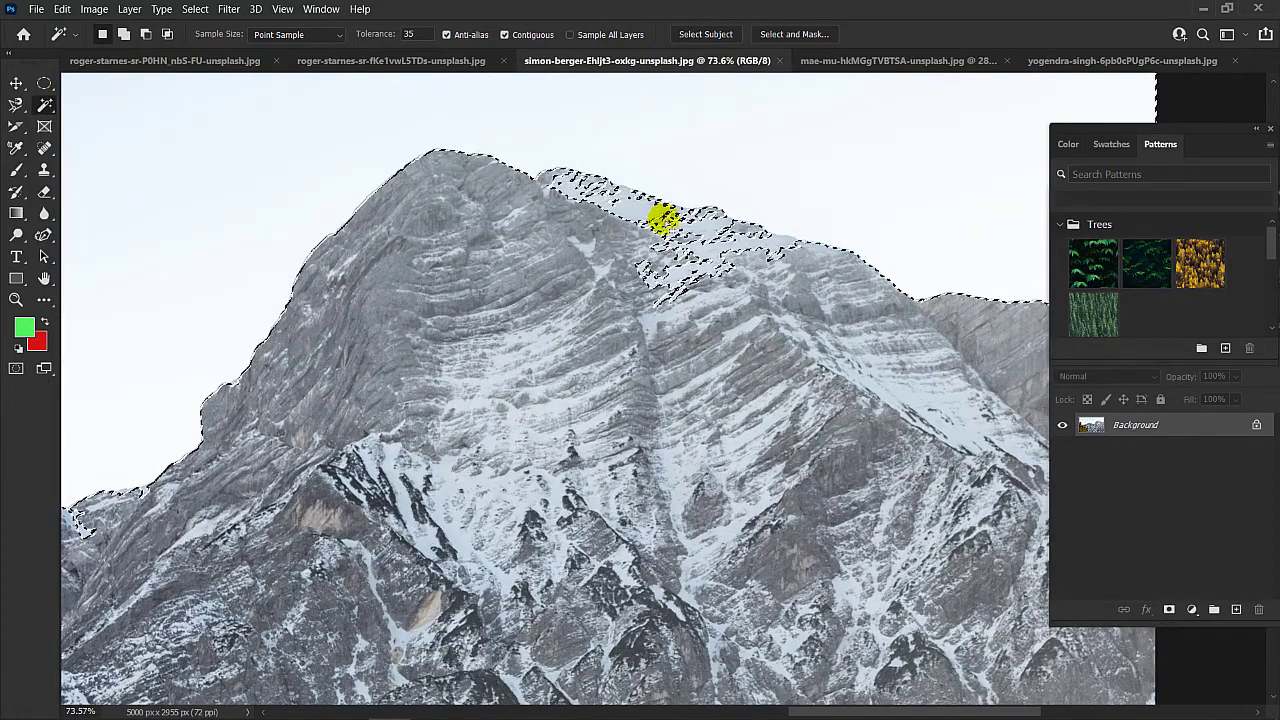
scroll(663, 219, down, 2)
click(412, 34)
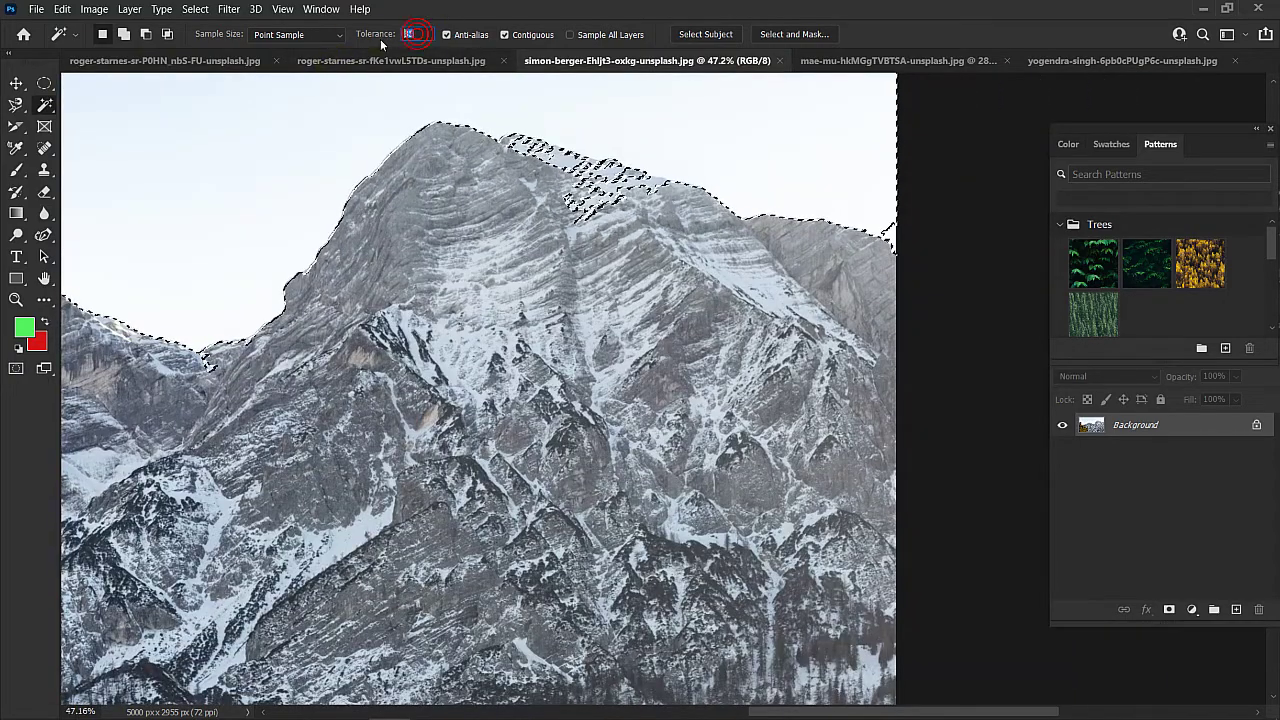
text(28)
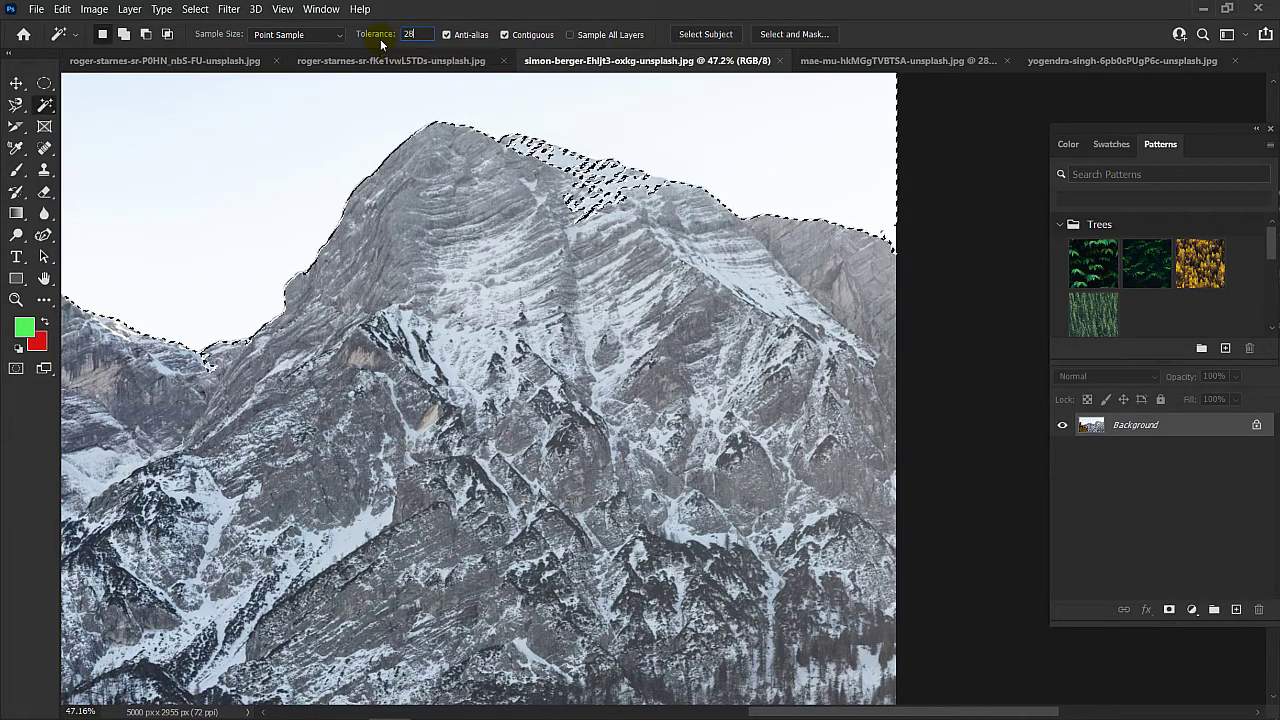
click(357, 180)
scroll(396, 186, up, 2)
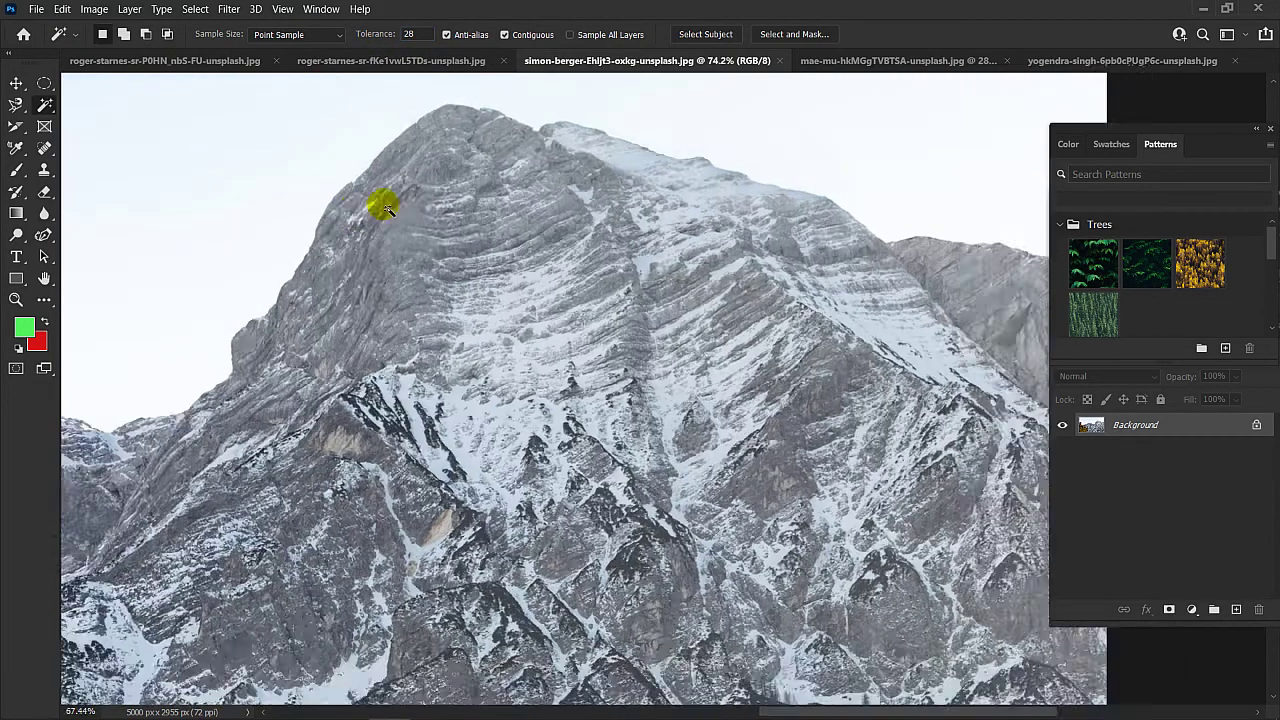
scroll(385, 207, down, 4)
click(336, 160)
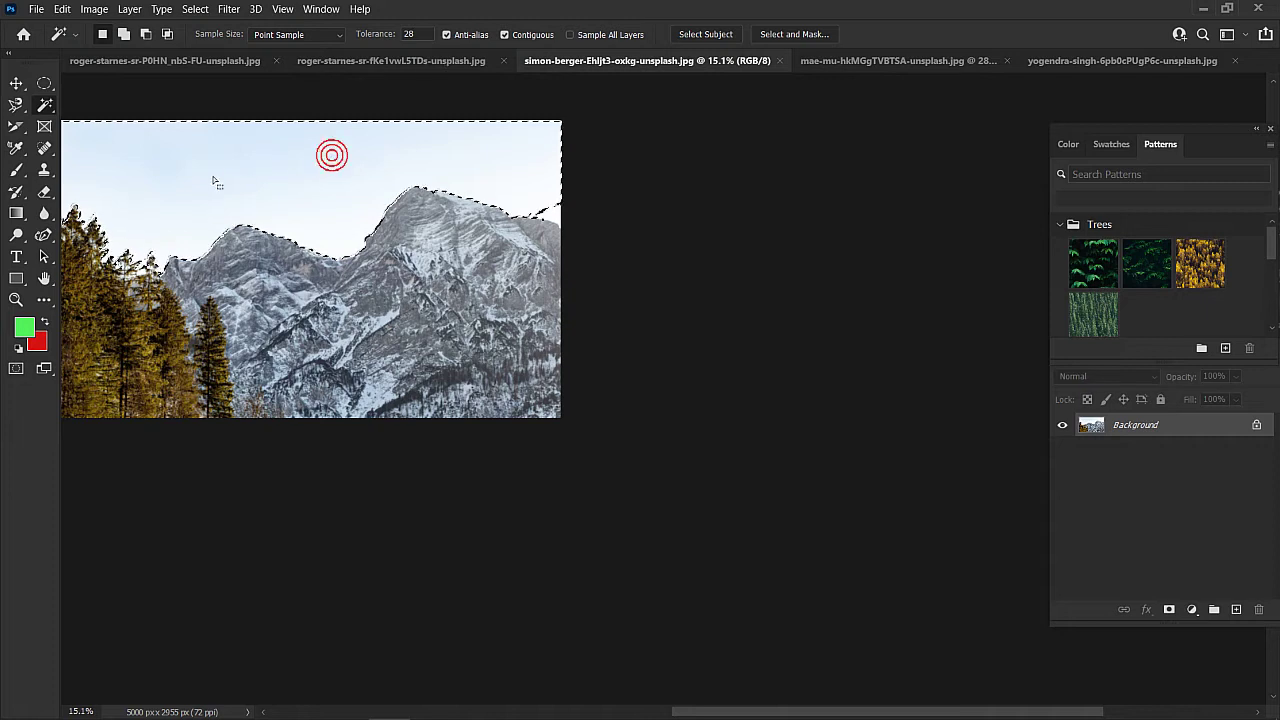
- Try to add the missed sky sliver at the right end of the mountain ridge, and clear the selection
key(shift)
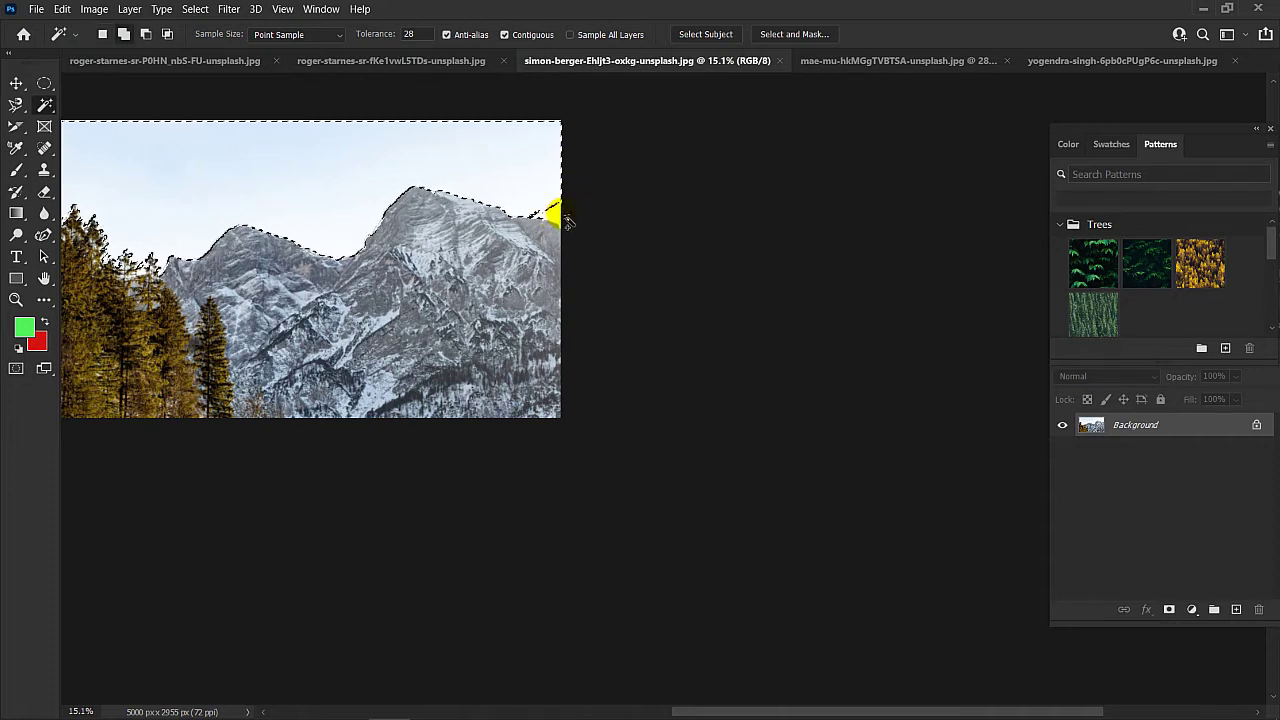
click(566, 218)
click(549, 207)
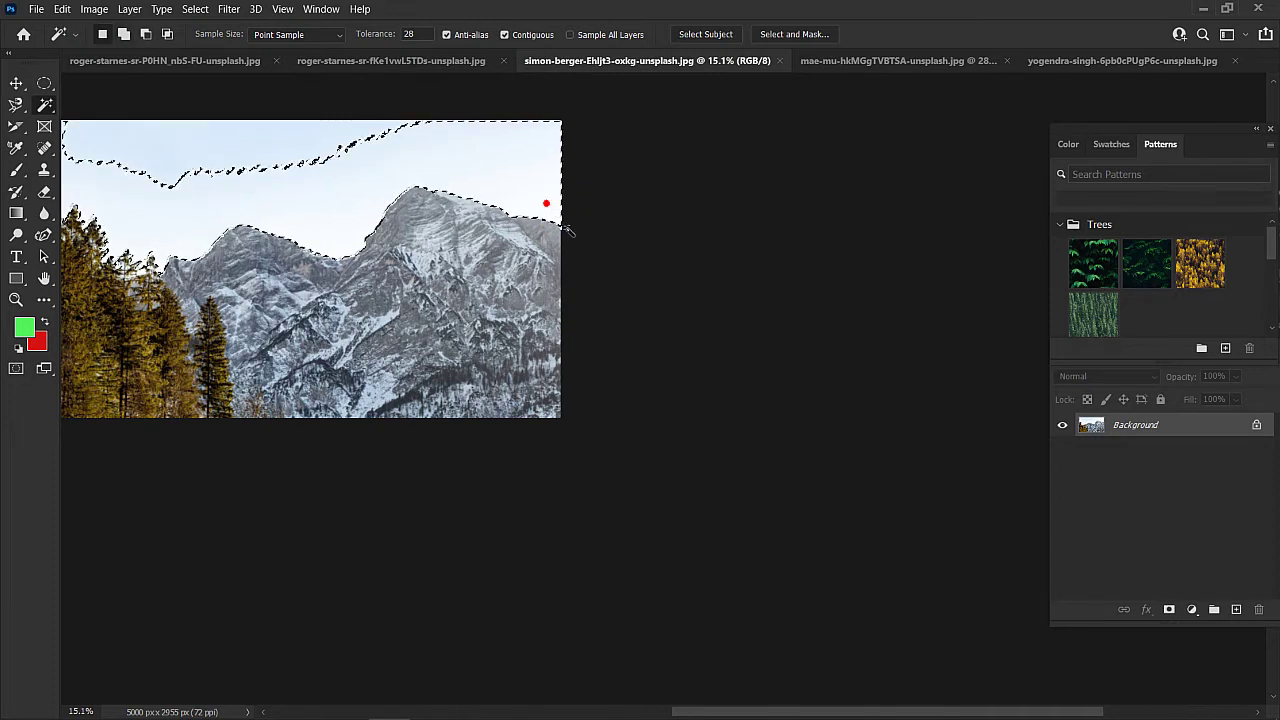
click(263, 160)
key(ctrl+d)
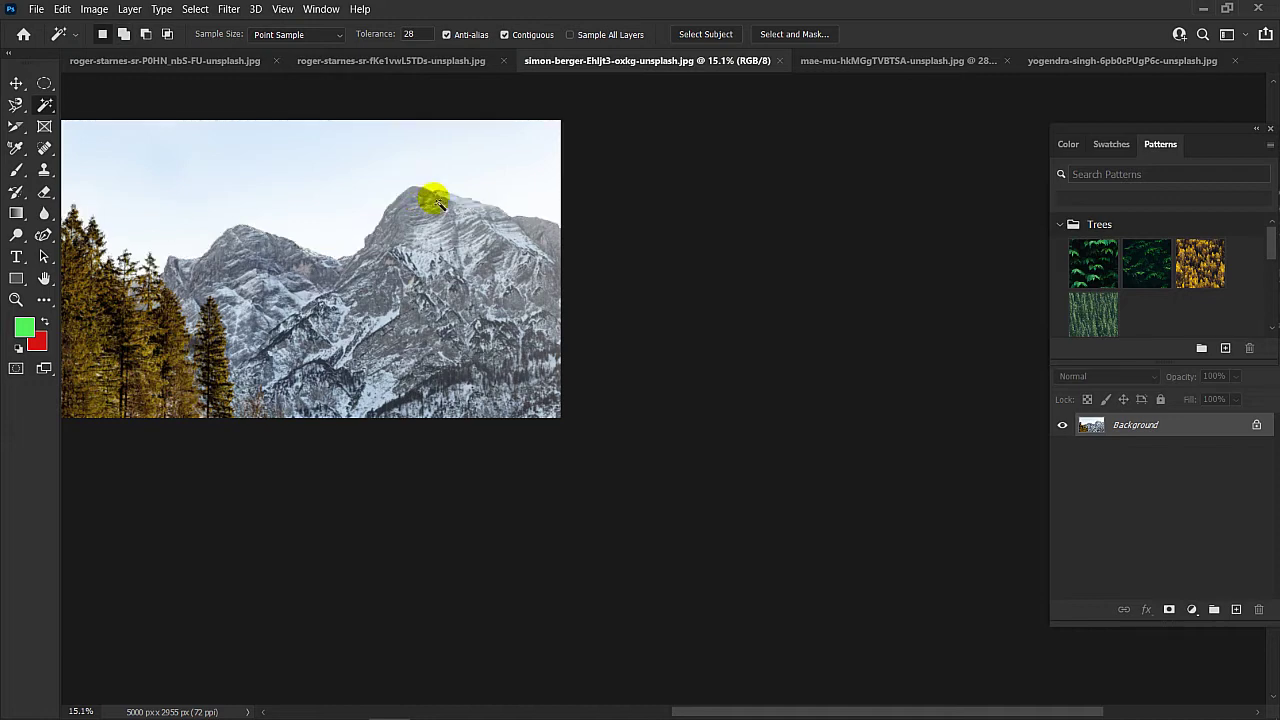
- Set the Magic Wand sample size to 51 by 51 Average and sample the sky above the mountains
drag(287, 221, 575, 269)
scroll(198, 105, up, 4)
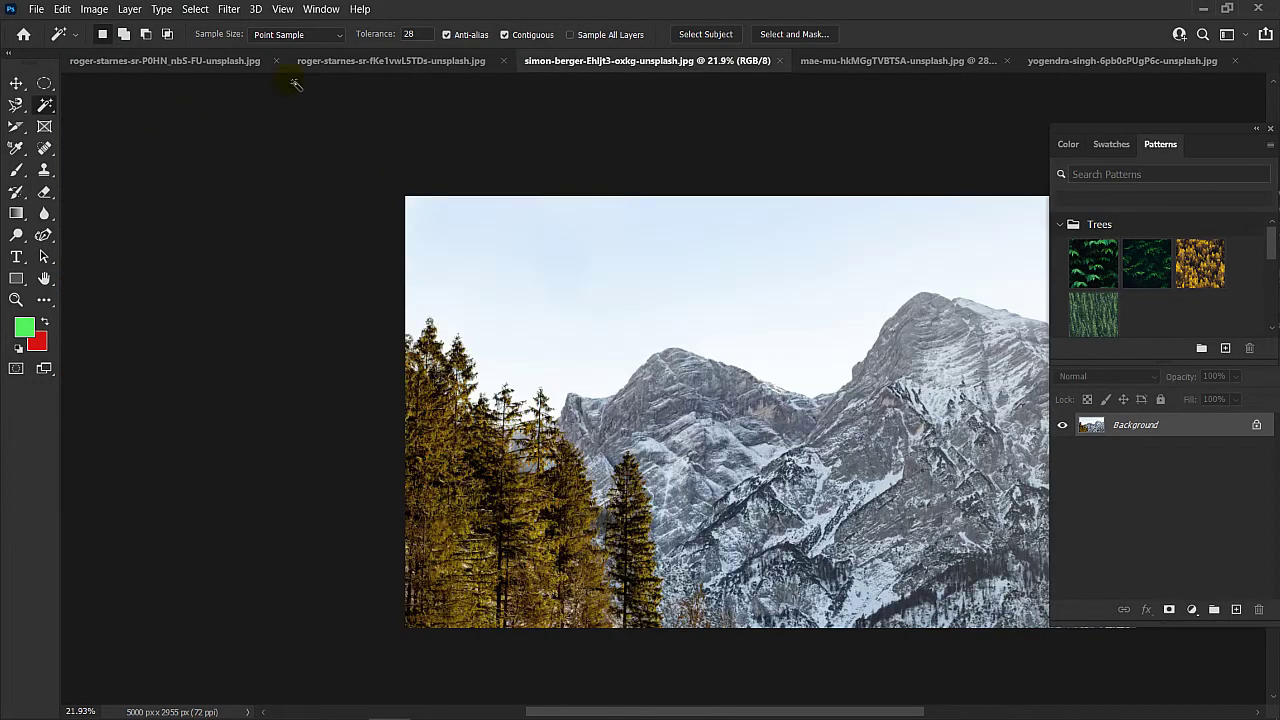
click(343, 35)
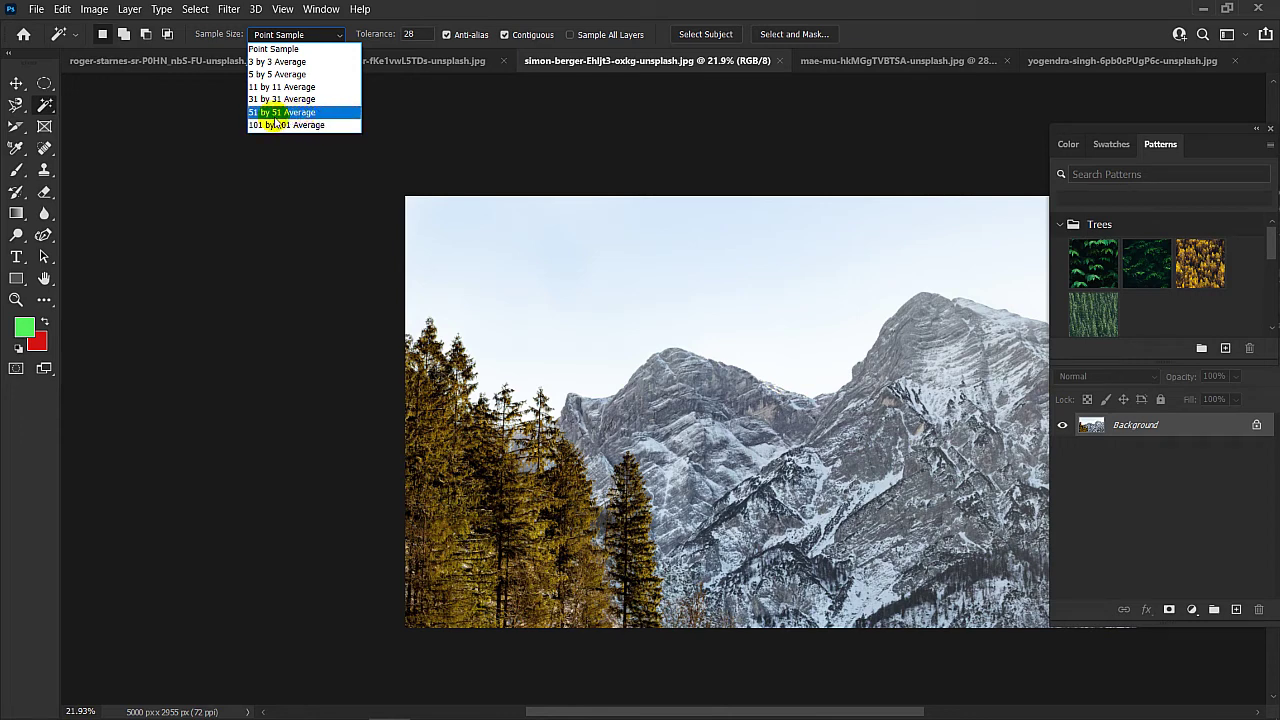
click(290, 114)
click(608, 248)
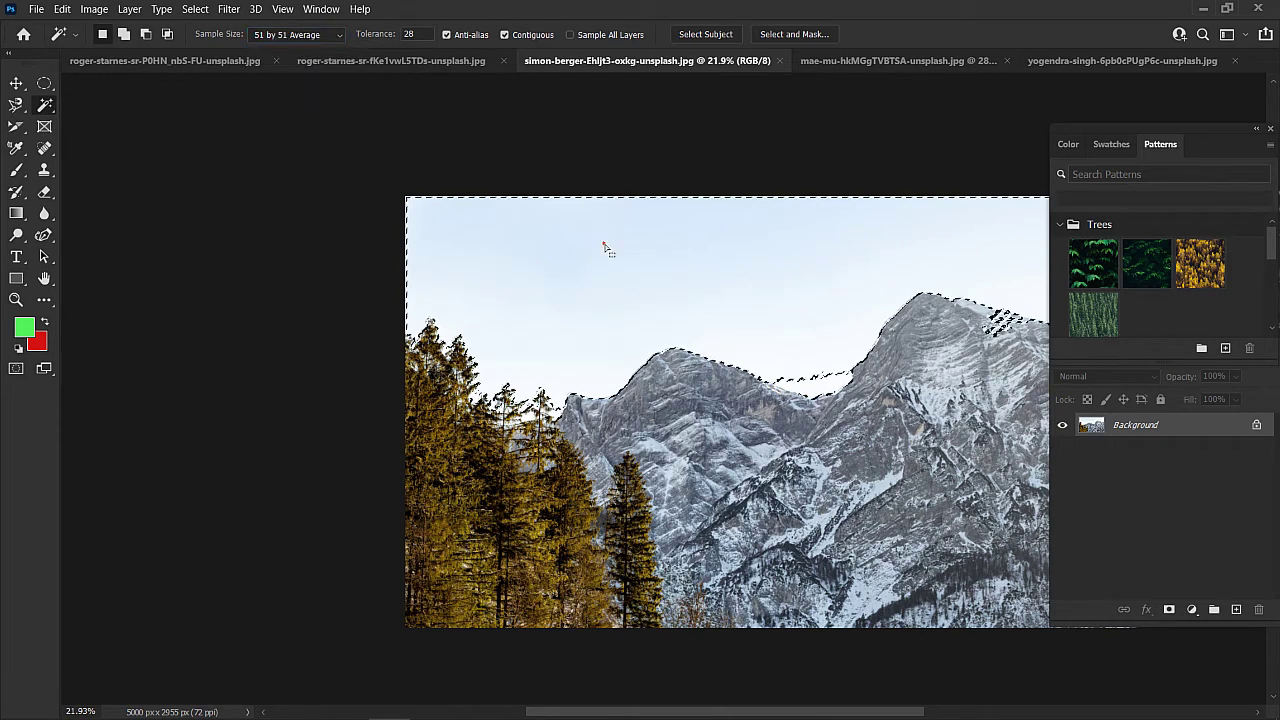
- Look over the cloudy-sky tractor and orange photos, and clear the sky selection in the blue-sky tractor photo
click(444, 66)
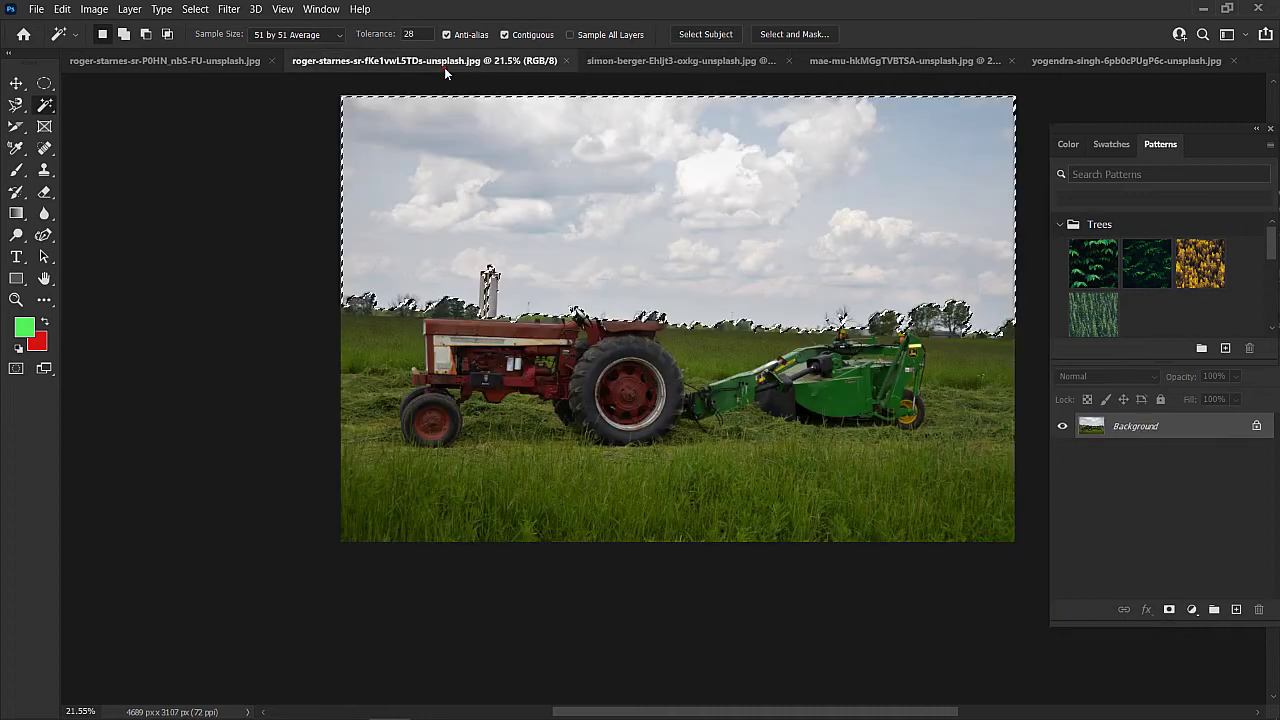
click(616, 180)
click(900, 60)
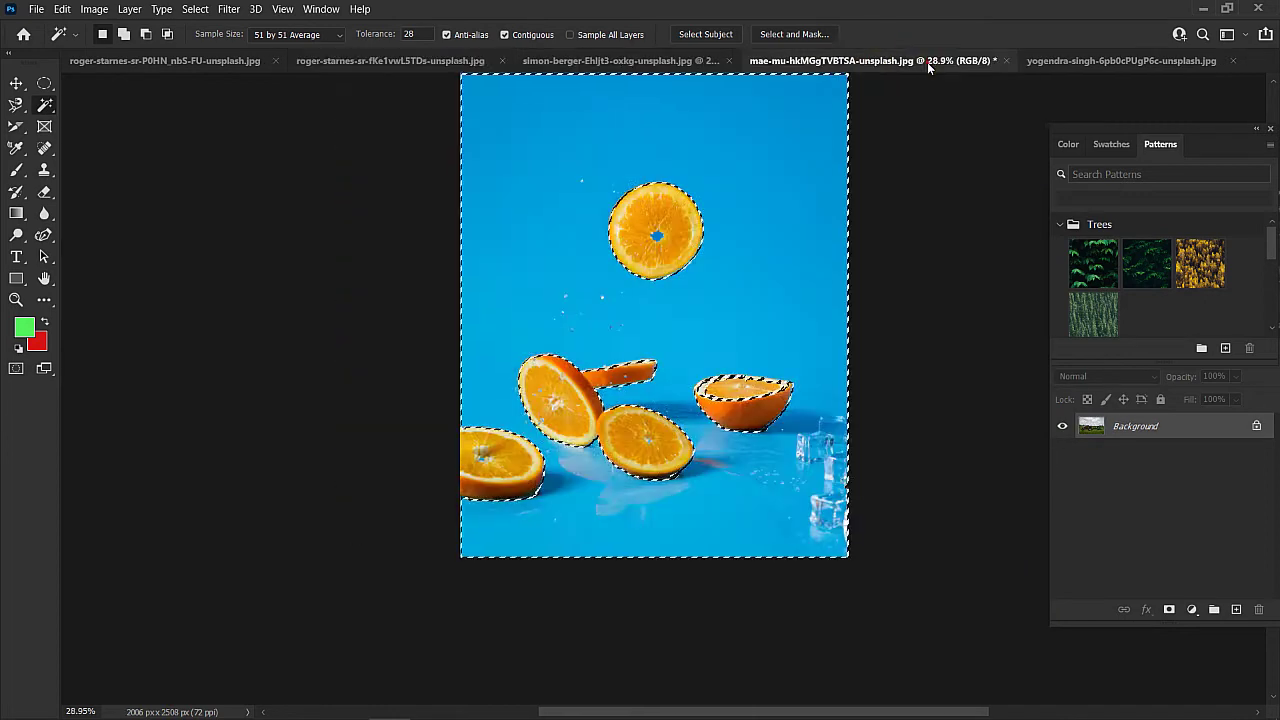
click(772, 185)
click(230, 62)
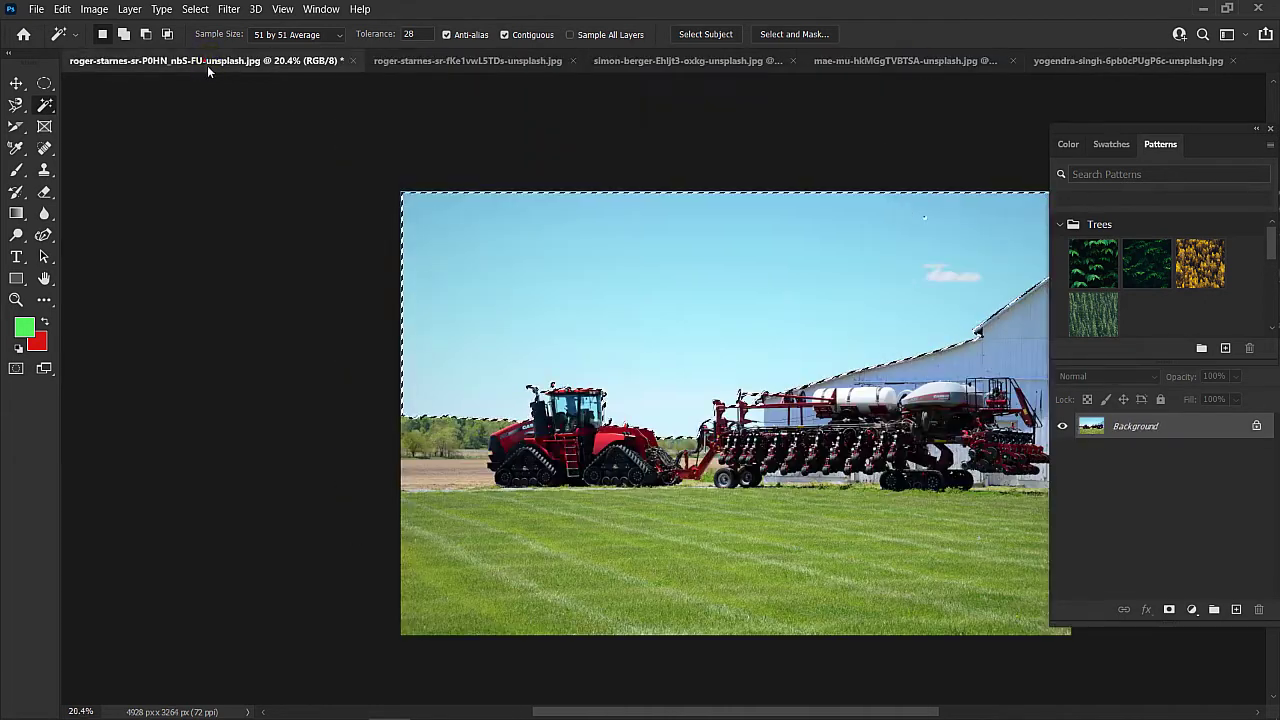
click(710, 276)
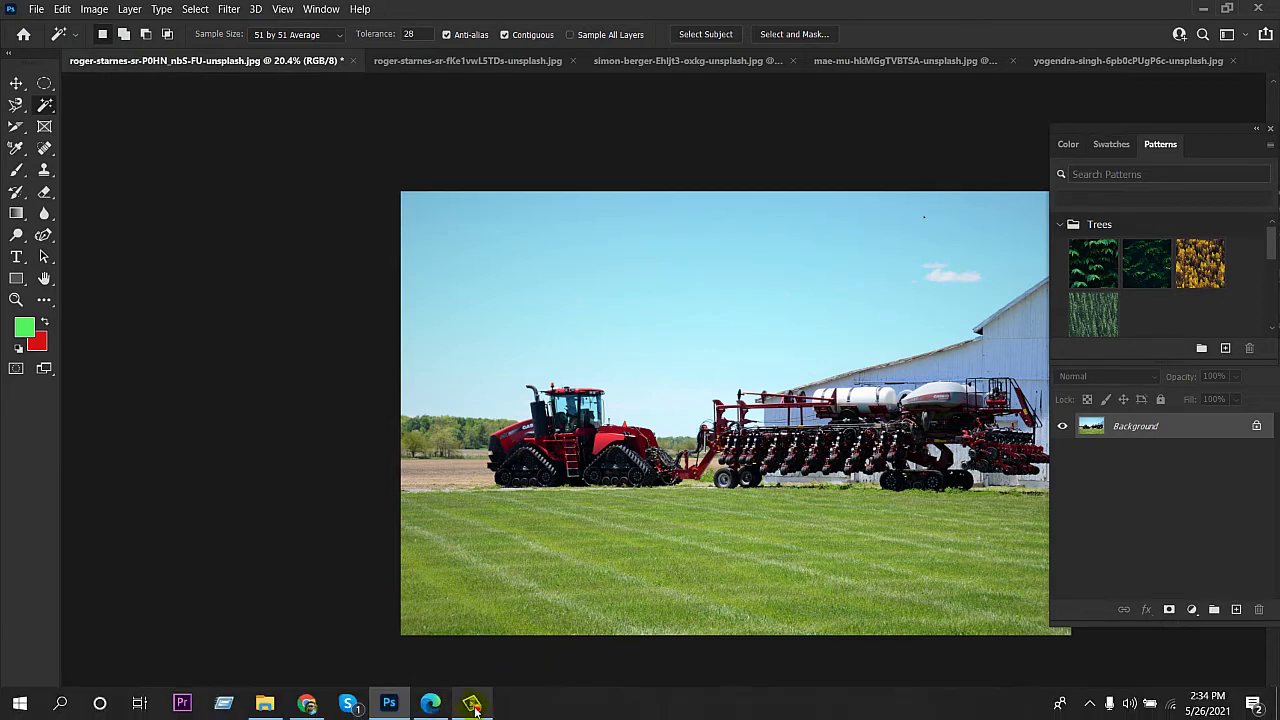
click(472, 703)
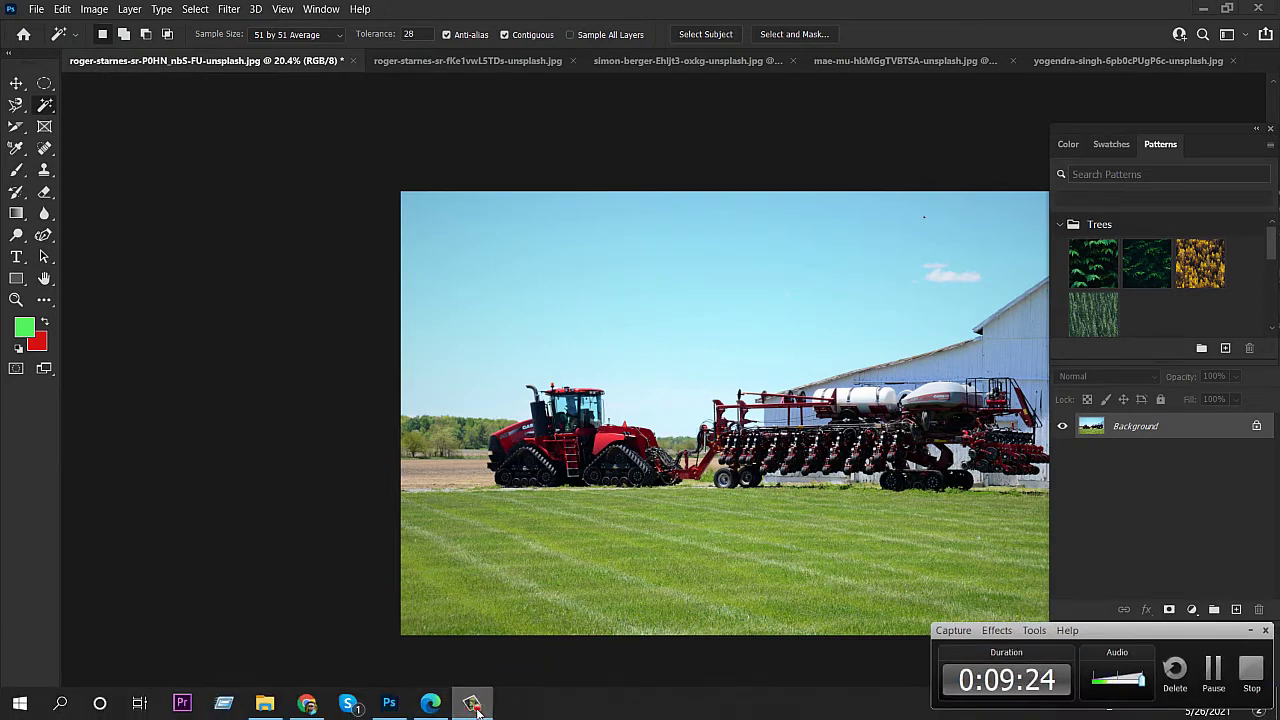
click(474, 705)
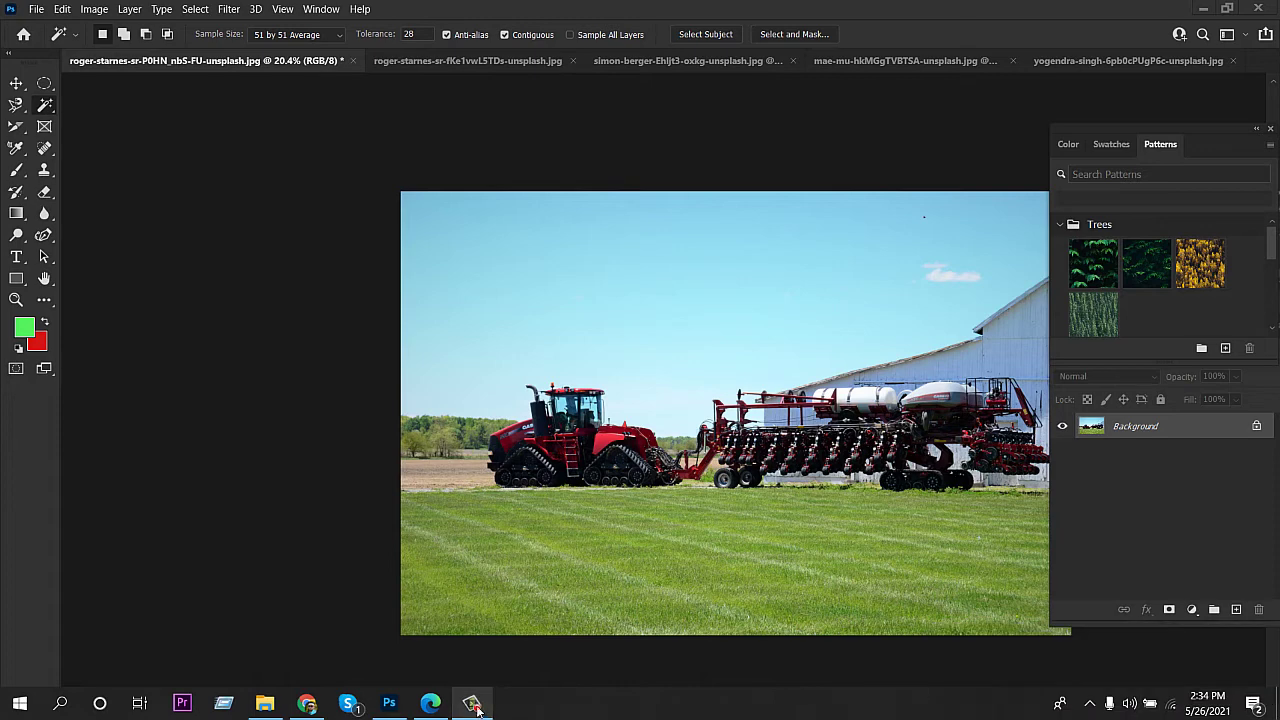
- Choose the Magic Wand tool again and sample the blue sky above the red tracked tractor
click(46, 108)
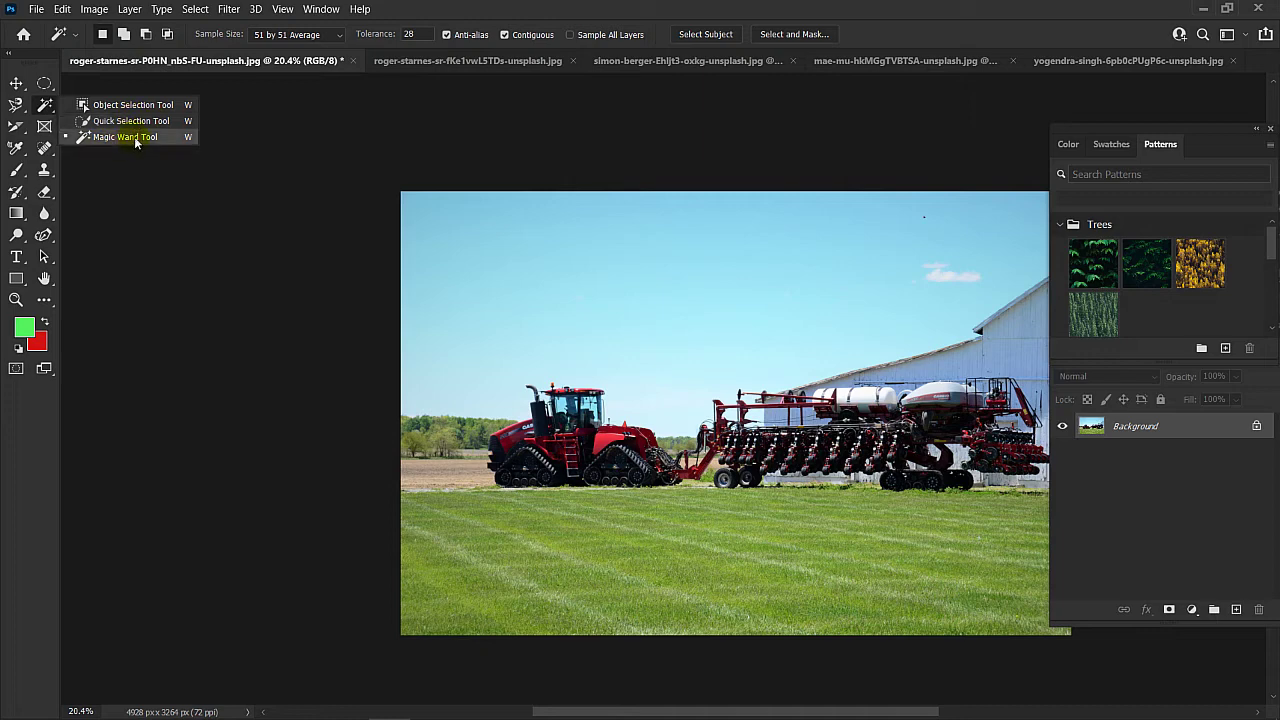
click(590, 254)
click(614, 294)
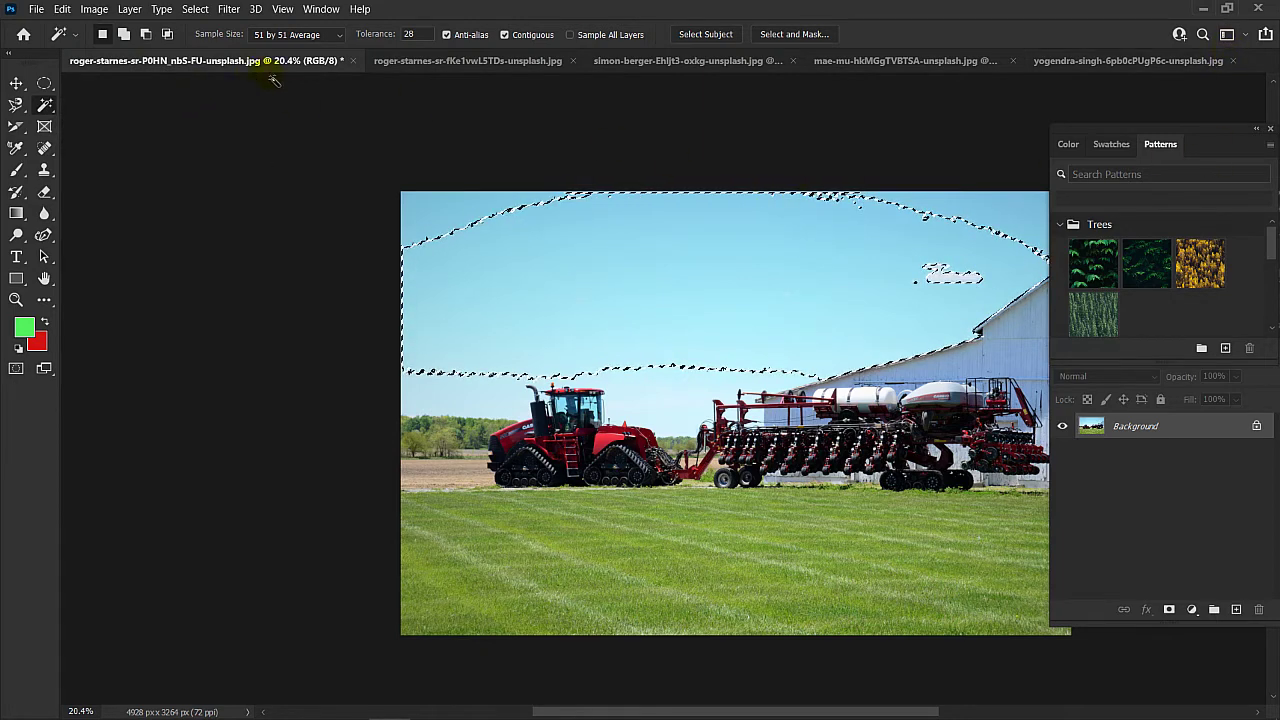
- Turn on Sample All Layers and resample the blue sky in full-screen view, returning to the standard screen mode
click(274, 130)
key(f)
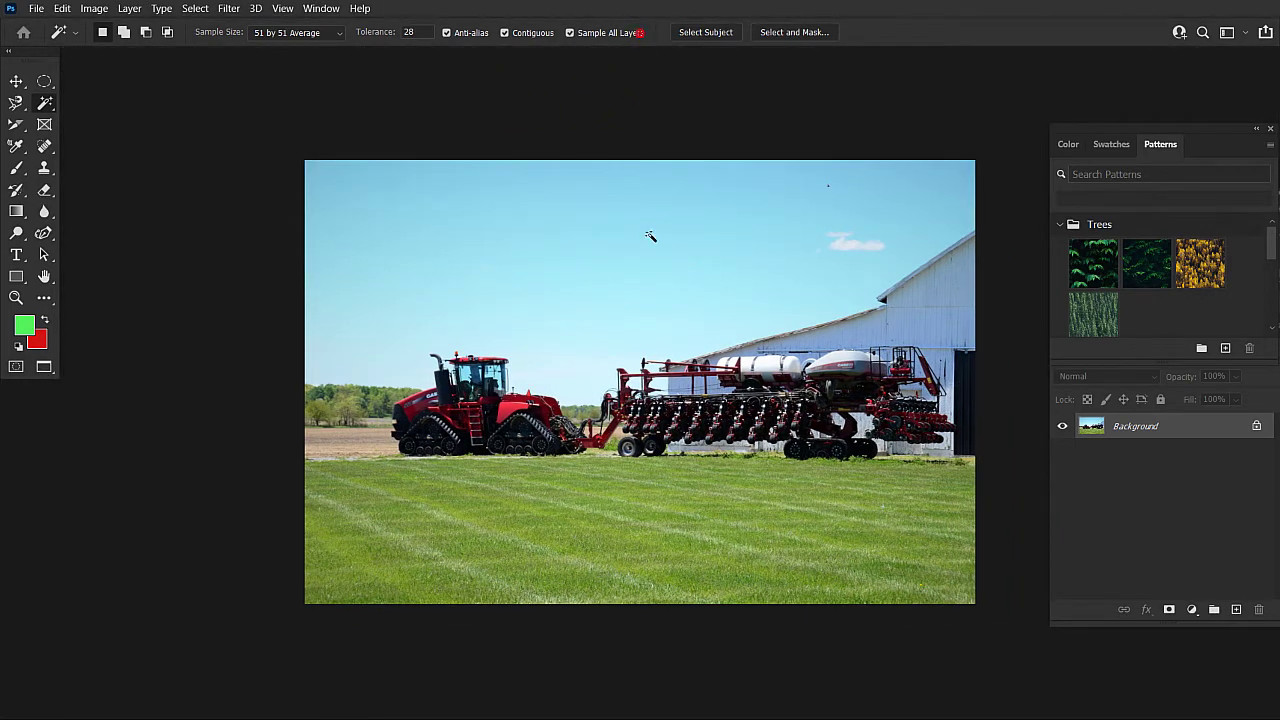
click(648, 250)
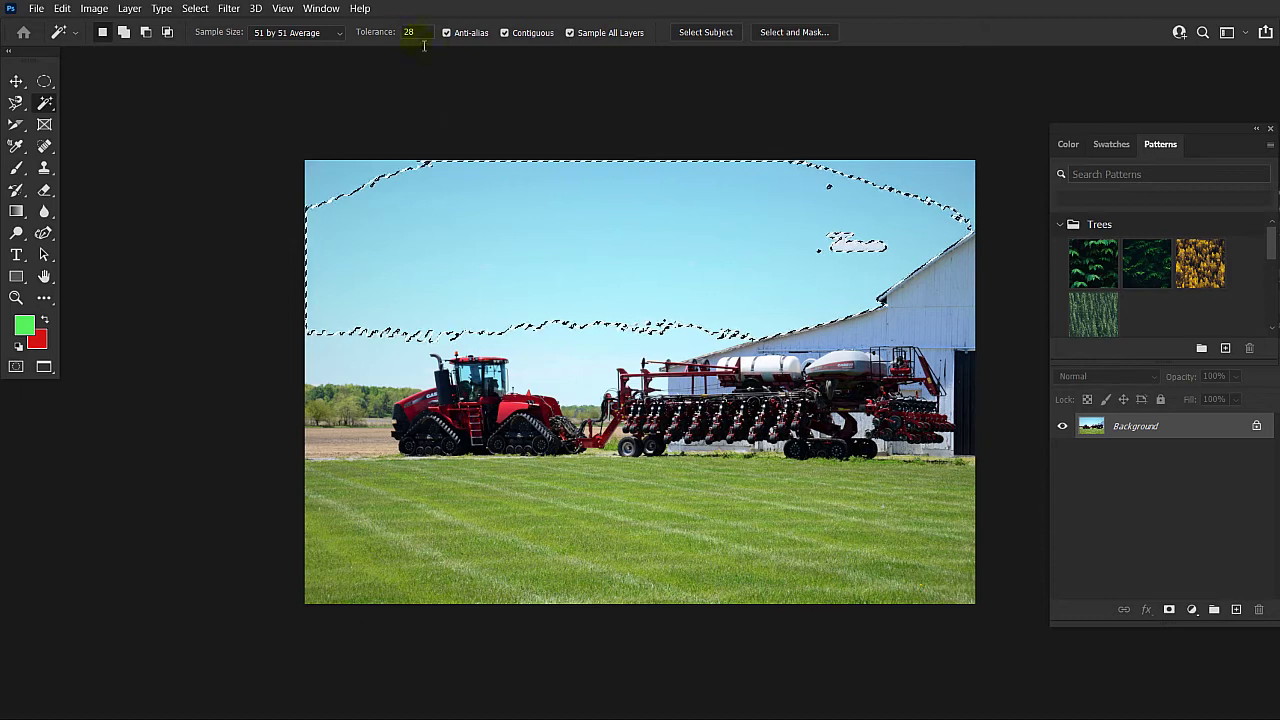
key(f)
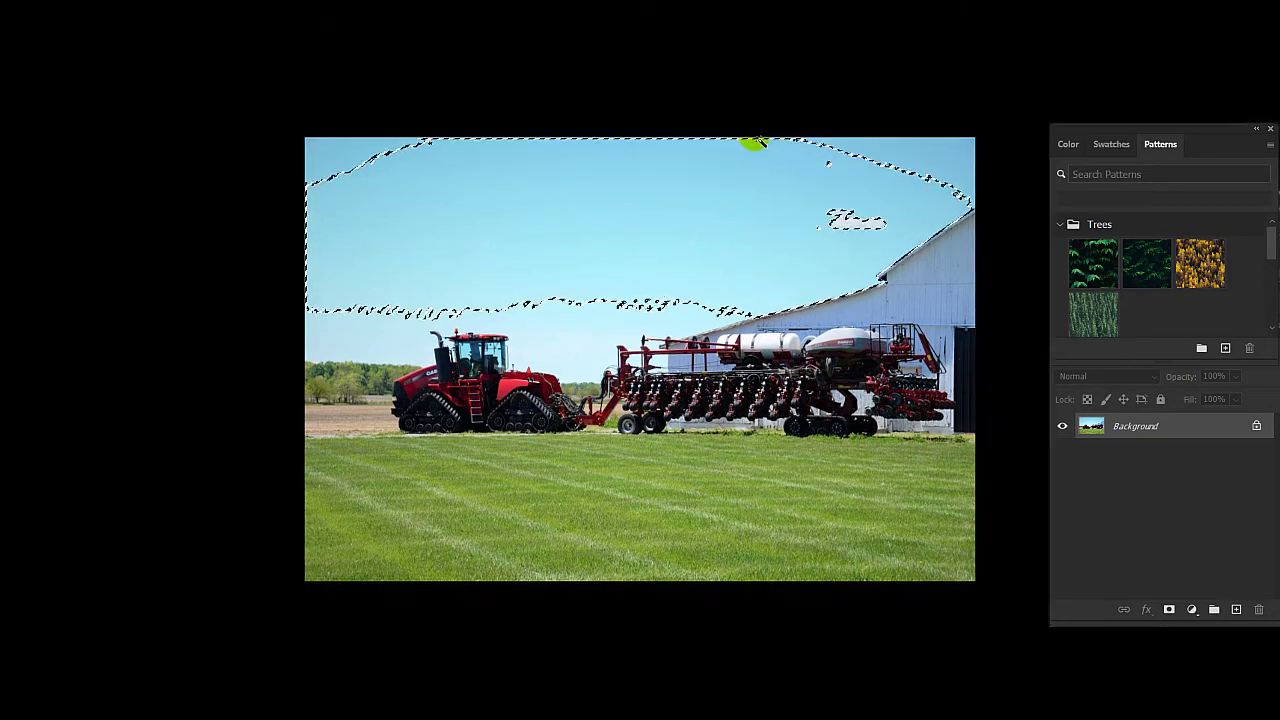
key(f)
- Clear the selection in the cloudy-sky tractor photo and rebuild it by sampling the sky and adding the unselected cloud areas
click(486, 63)
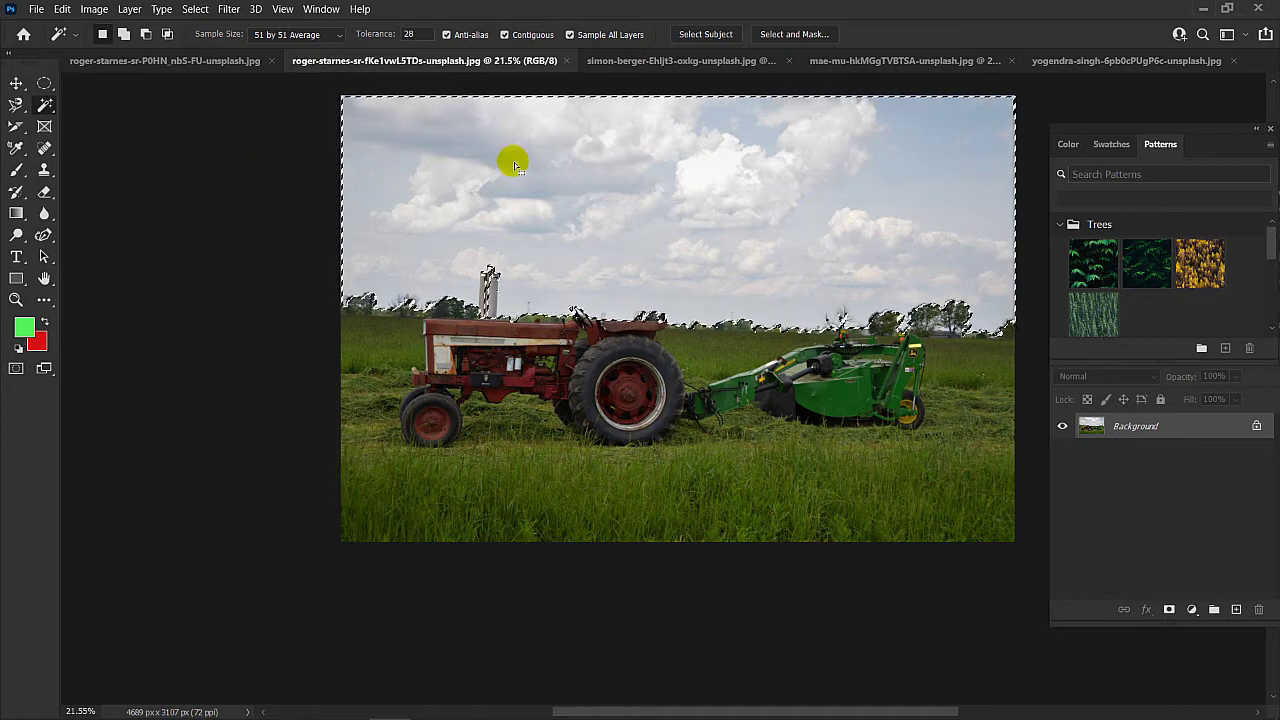
key(ctrl+d)
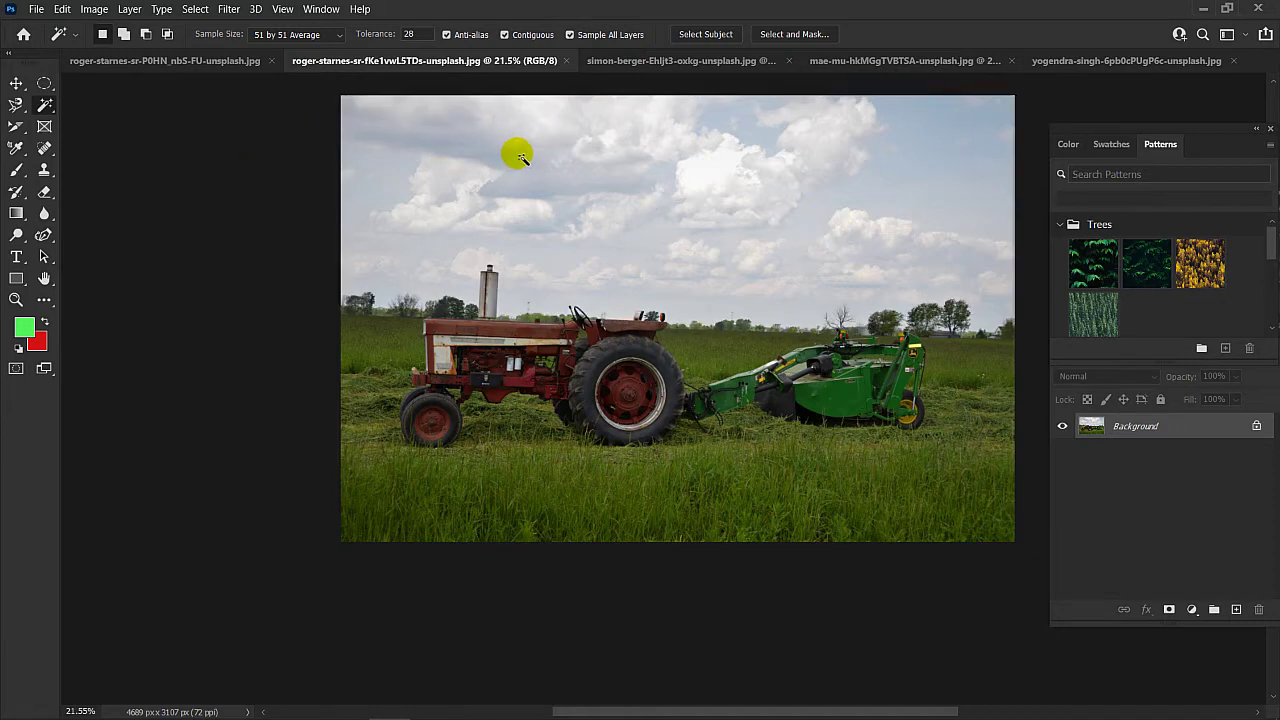
click(520, 160)
shift+click(418, 158)
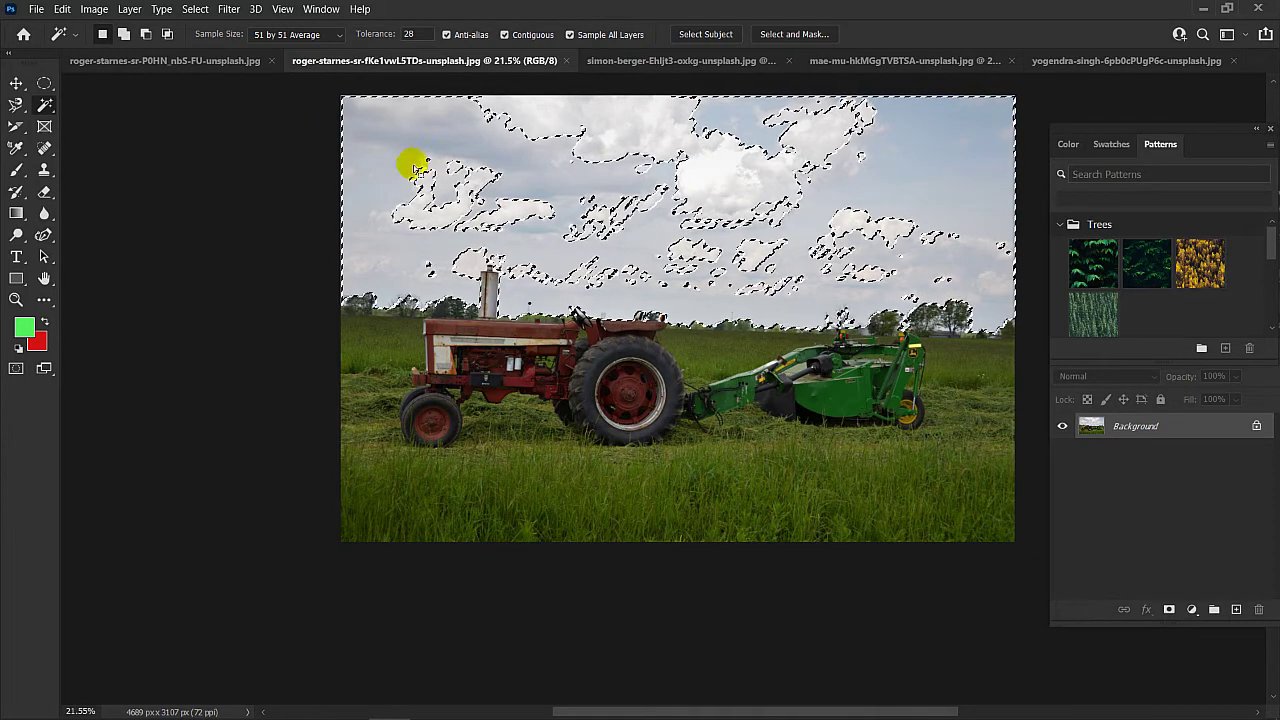
shift+click(465, 183)
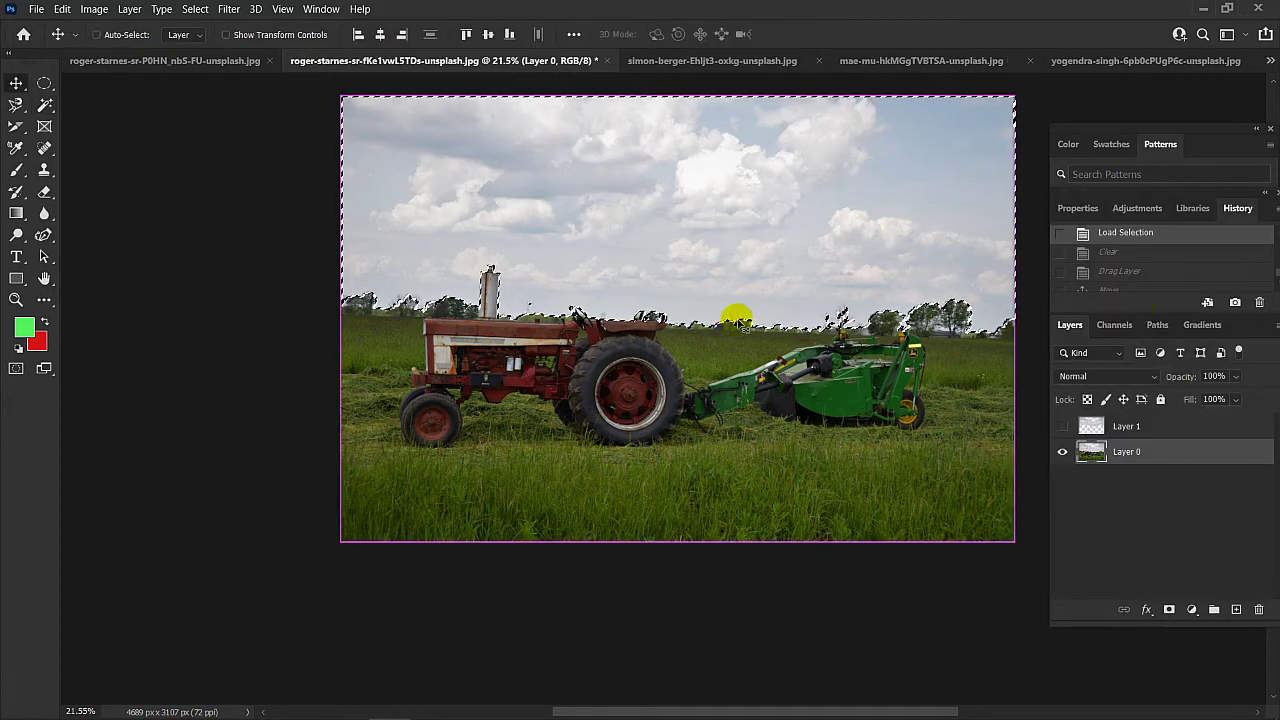
- Clear the selected sky from Layer 0 of the cloudy-sky tractor photo and delete Layer 1
click(1127, 427)
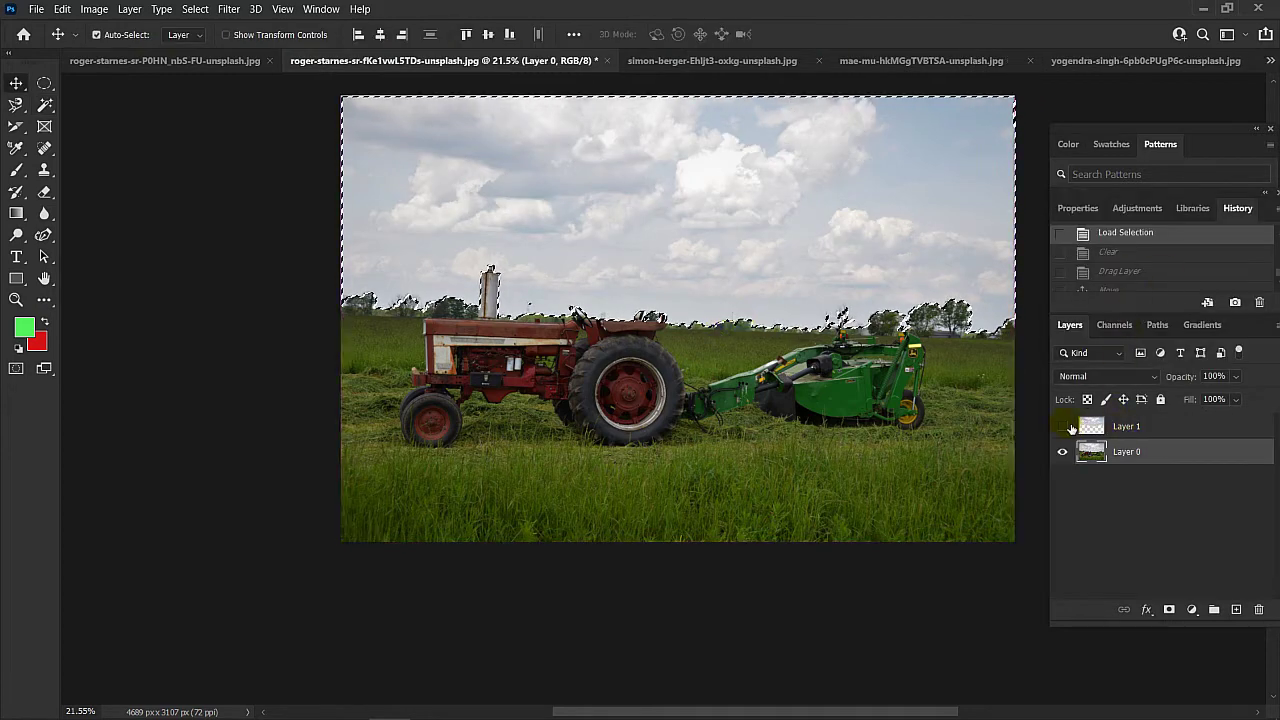
click(1063, 427)
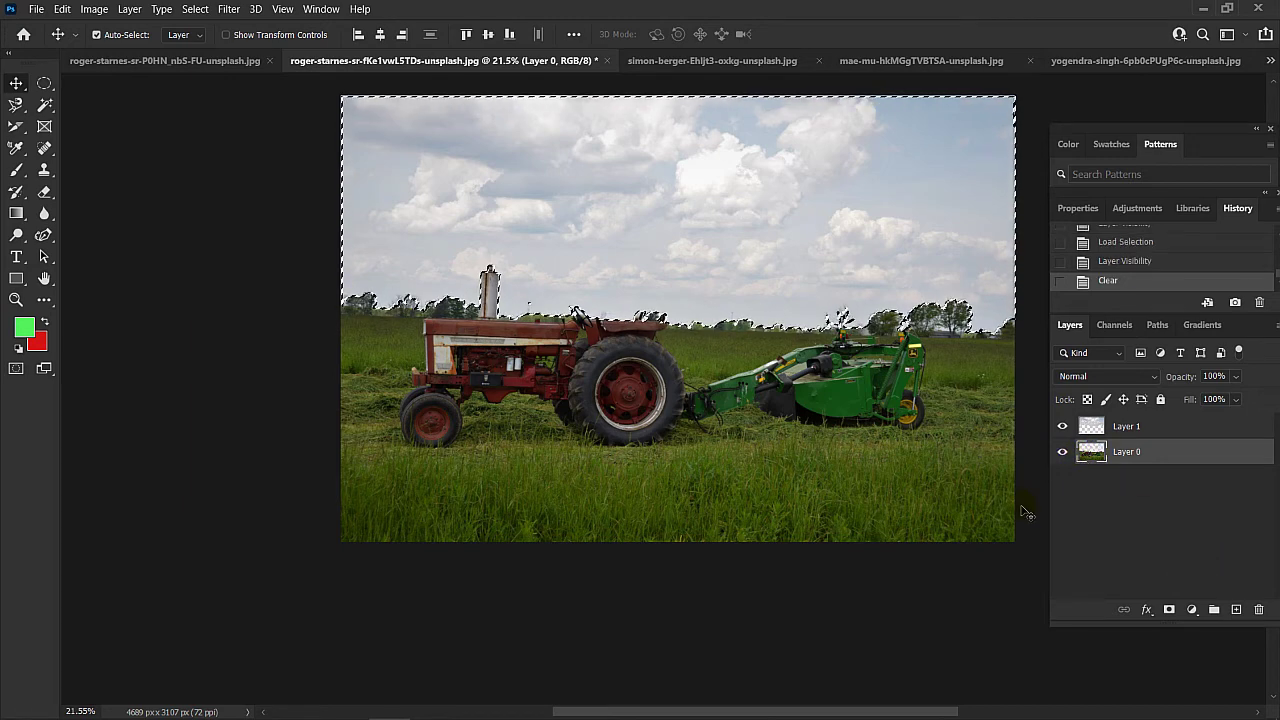
click(1063, 426)
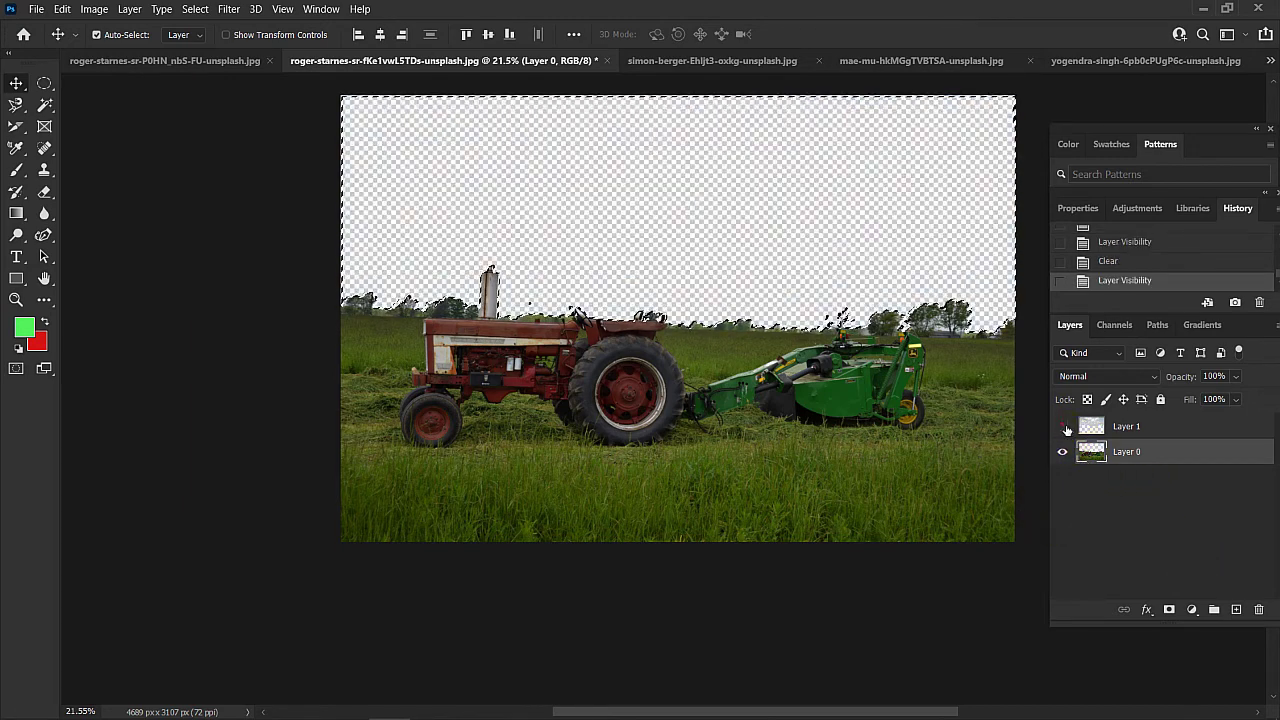
drag(1136, 432, 1260, 610)
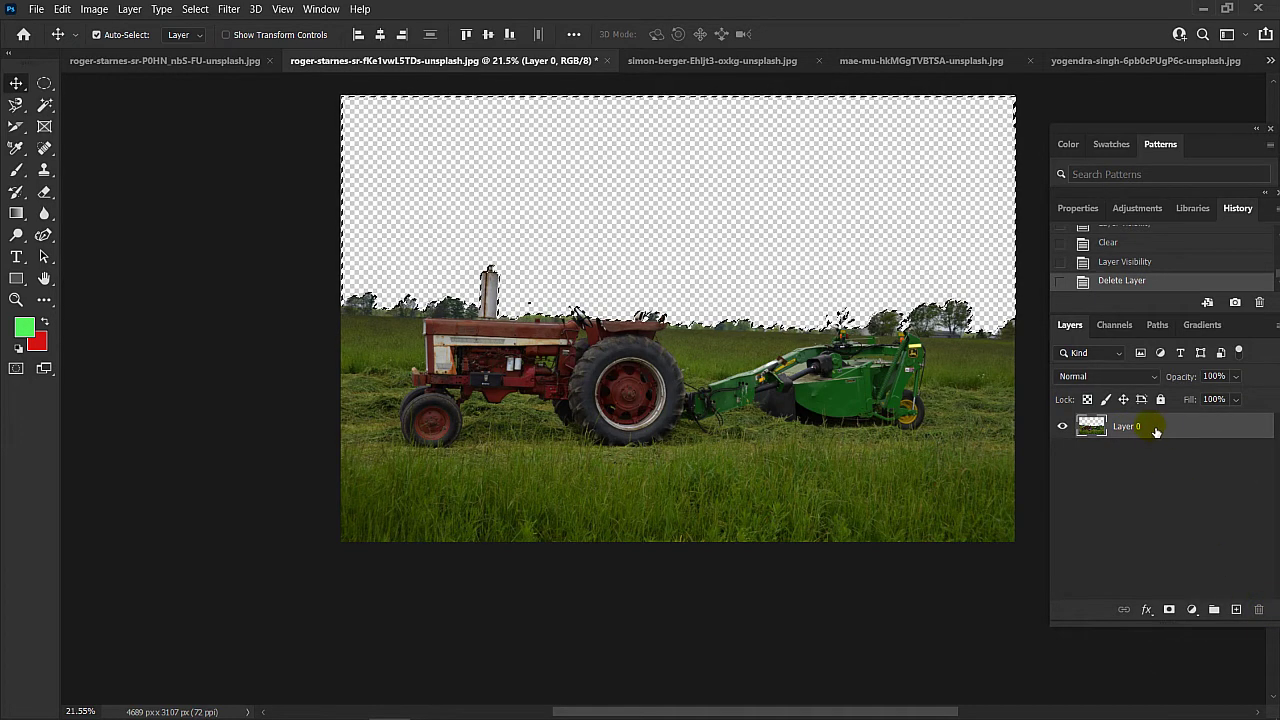
- Copy the entire blue-sky tractor photo, paste it into the cut-out tractor document and place its layer below Layer 0
click(210, 62)
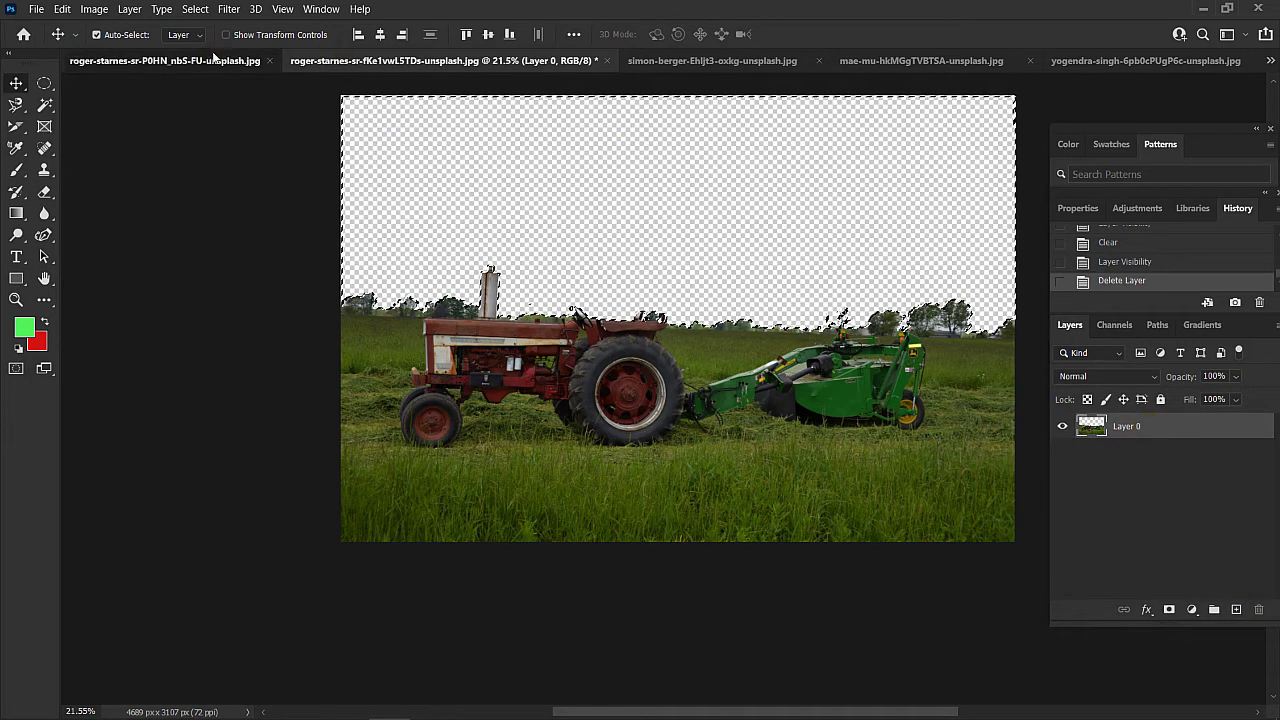
key(ctrl+a)
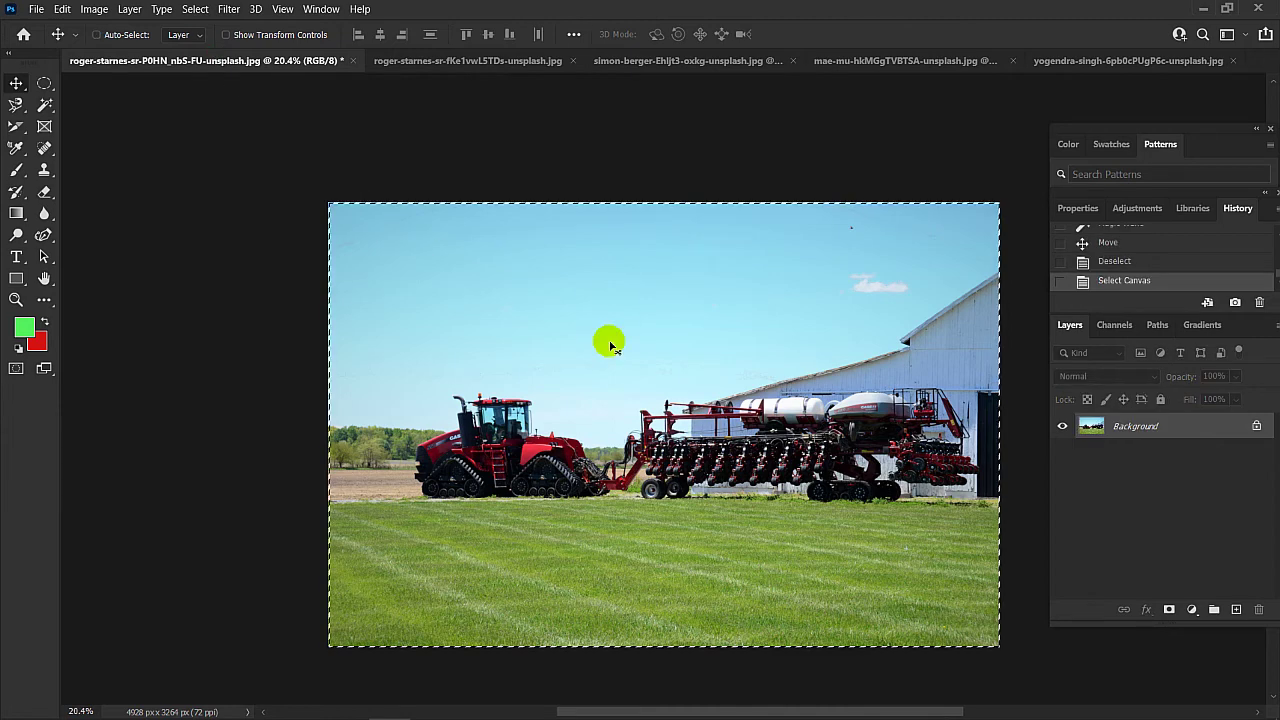
click(418, 60)
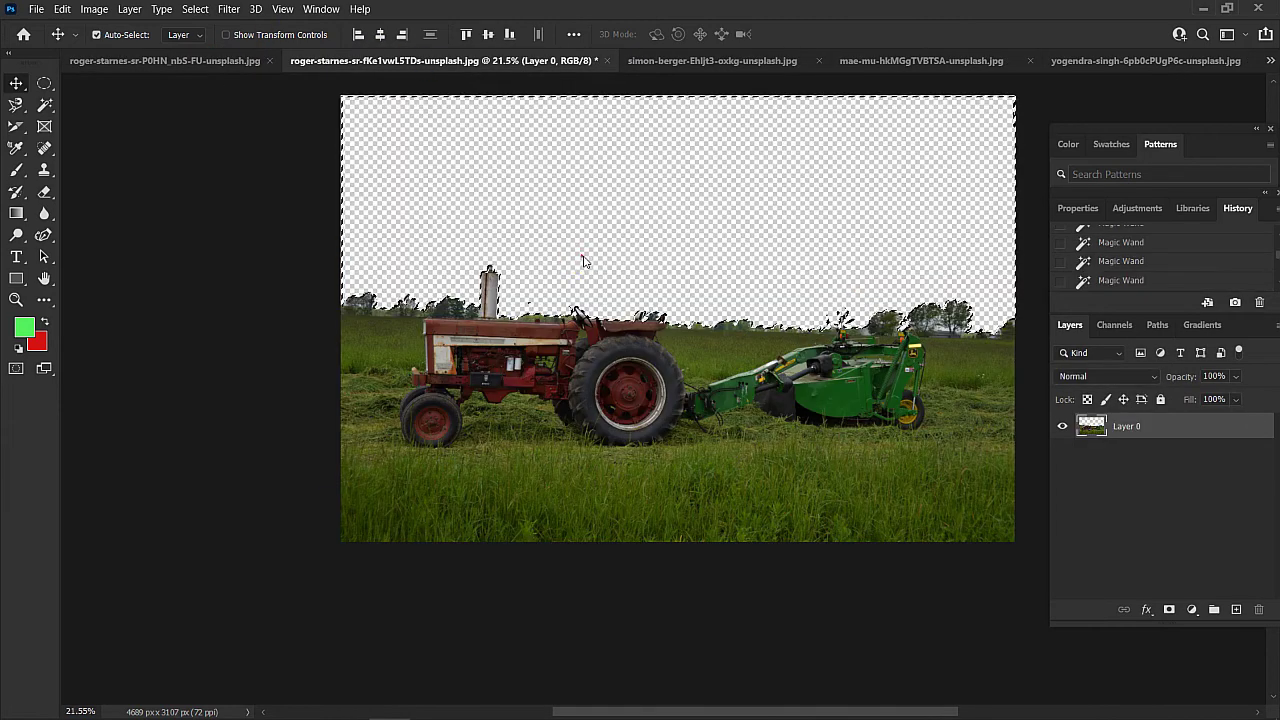
click(582, 256)
key(ctrl+v)
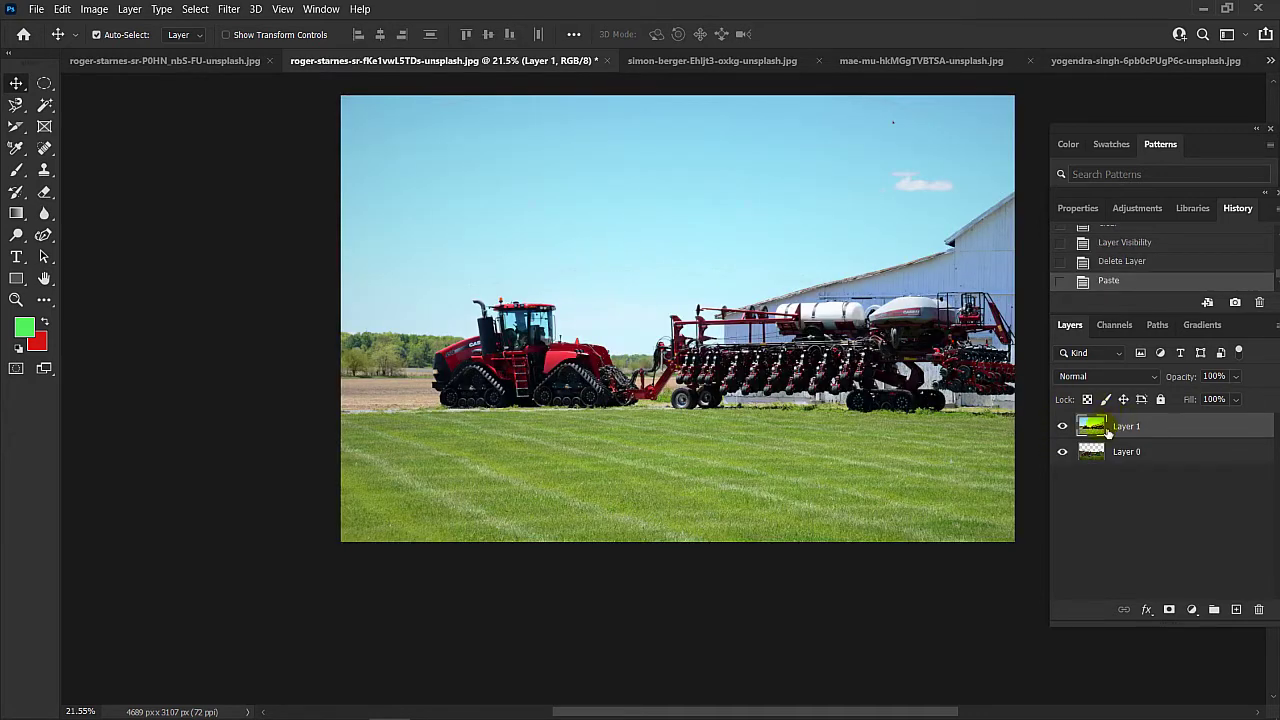
drag(1132, 428, 1144, 467)
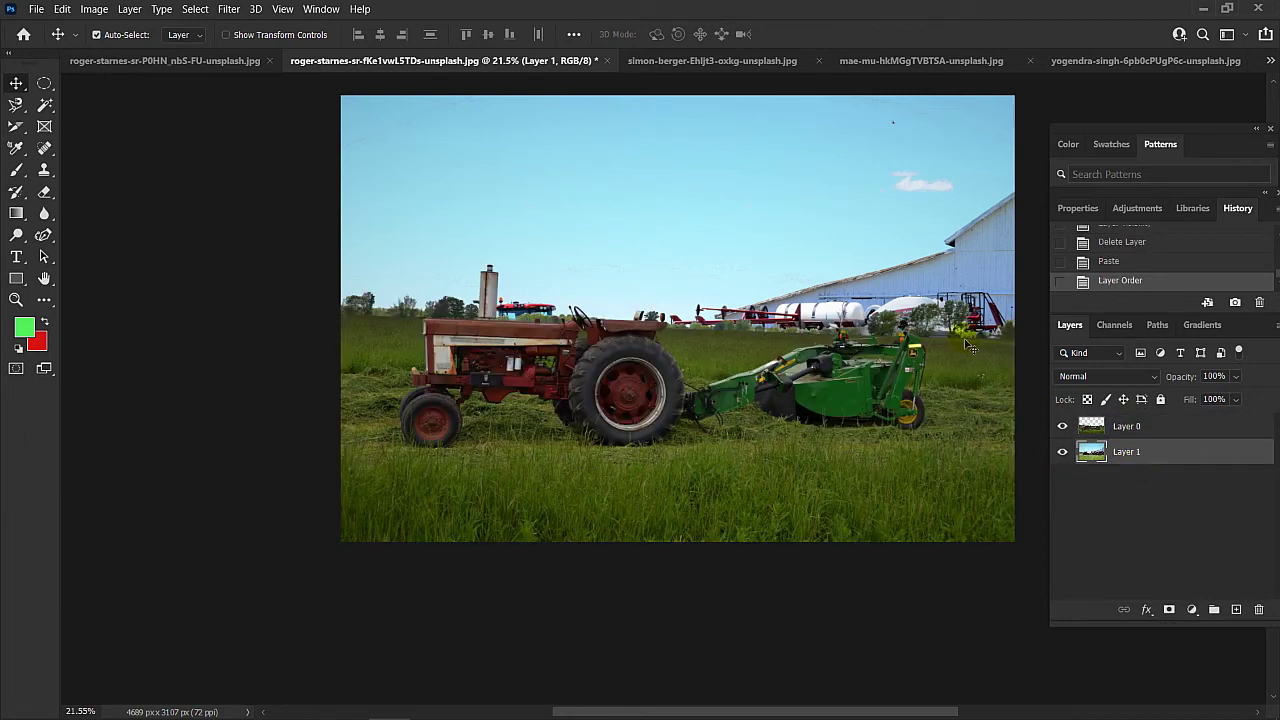
- Try shifting the pasted photo on Layer 1 to hide its machinery, and realign it with the canvas's upper edge
click(822, 322)
drag(668, 334, 875, 268)
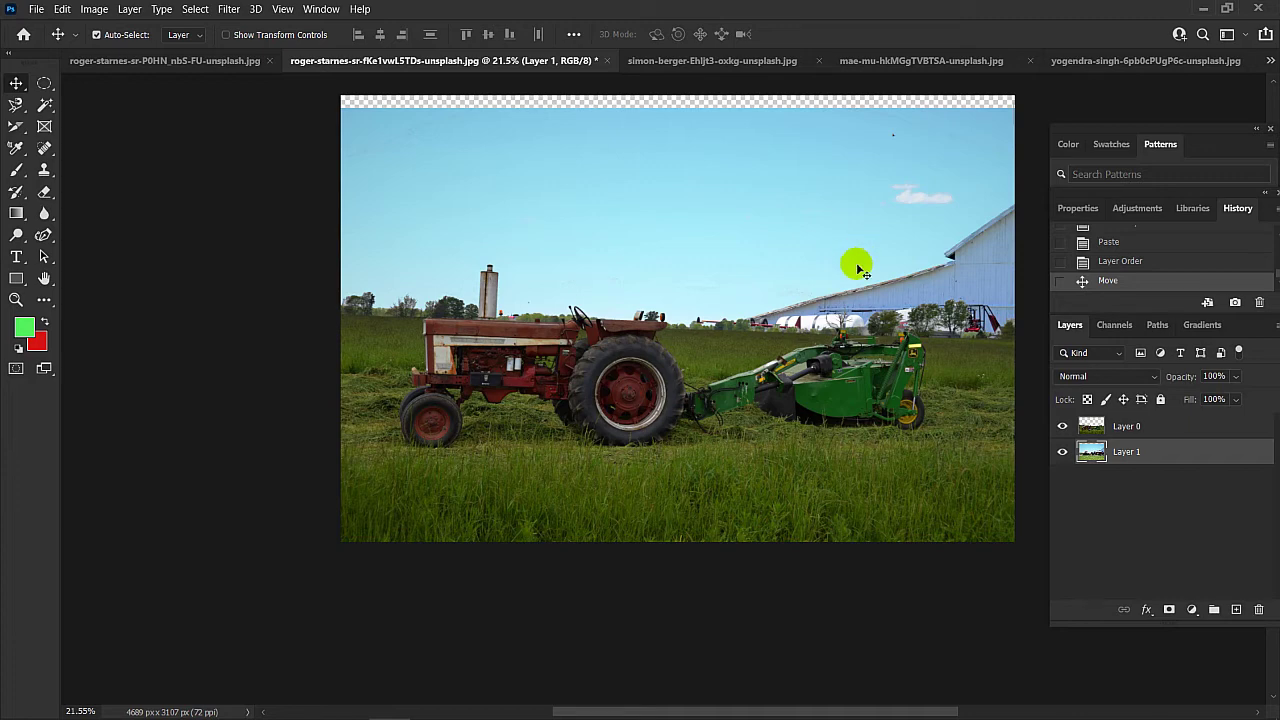
drag(798, 212, 786, 191)
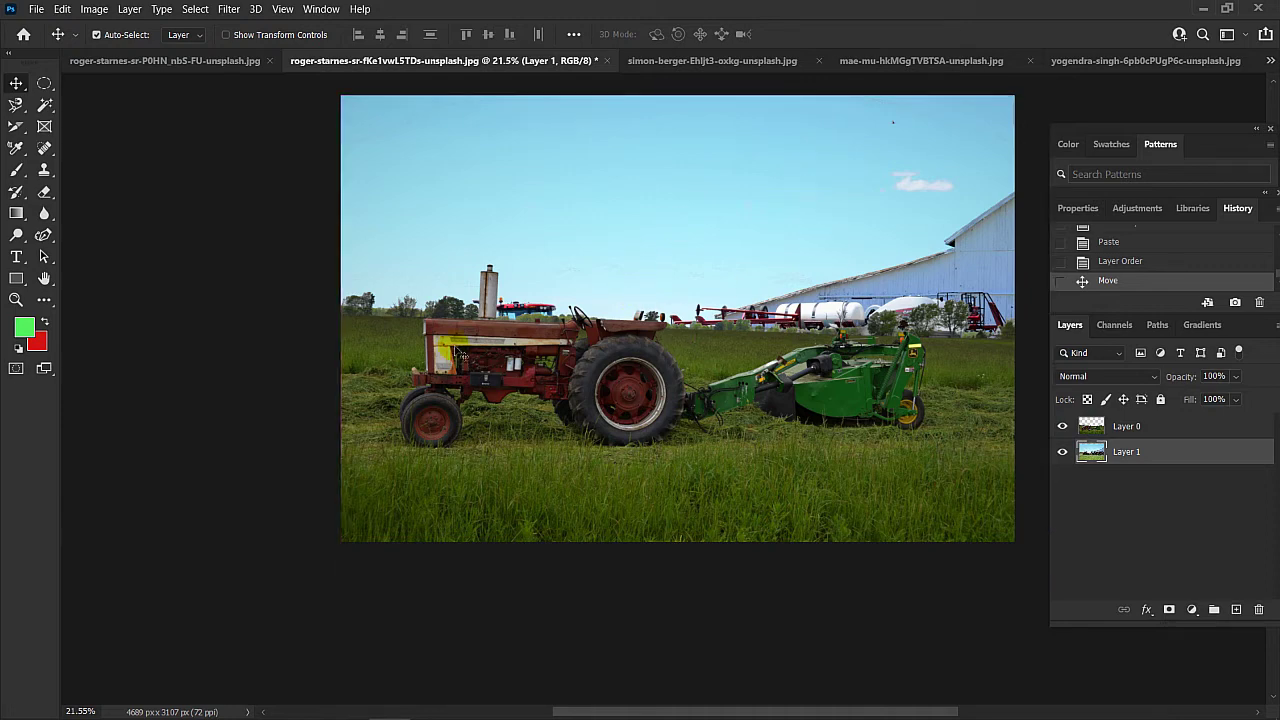
scroll(578, 318, up, 3)
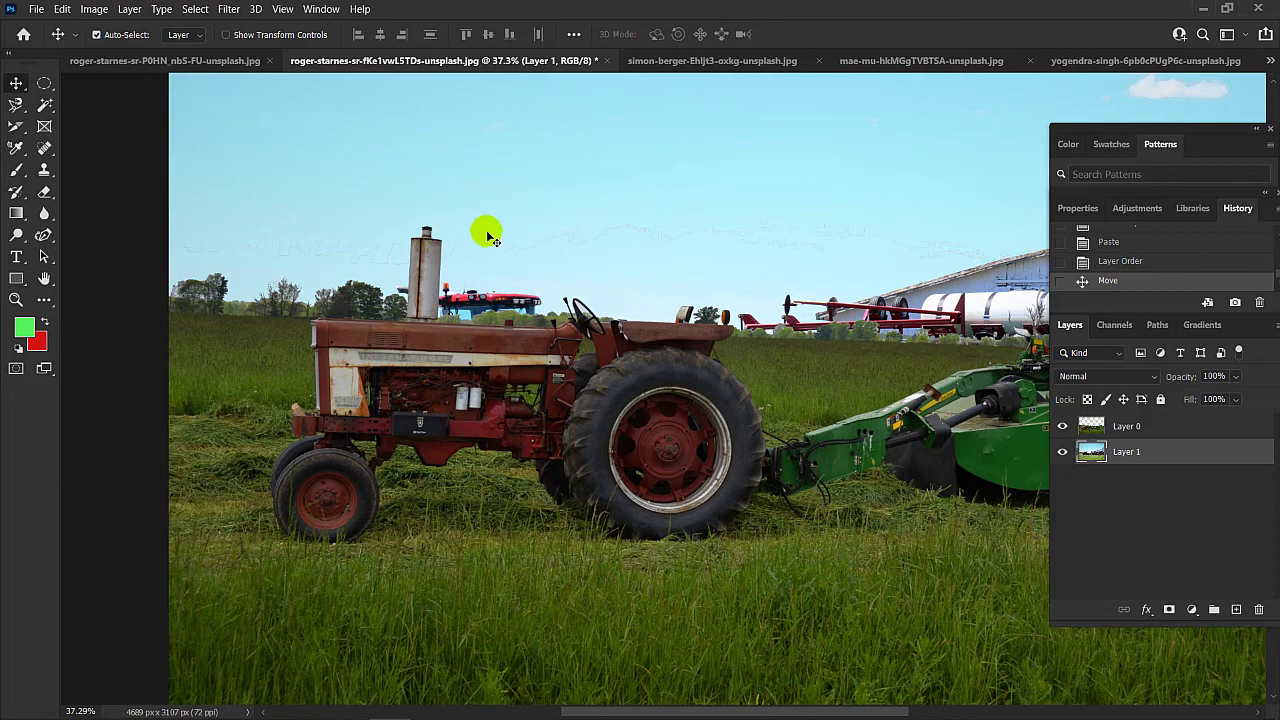
scroll(656, 259, down, 4)
scroll(708, 215, up, 3)
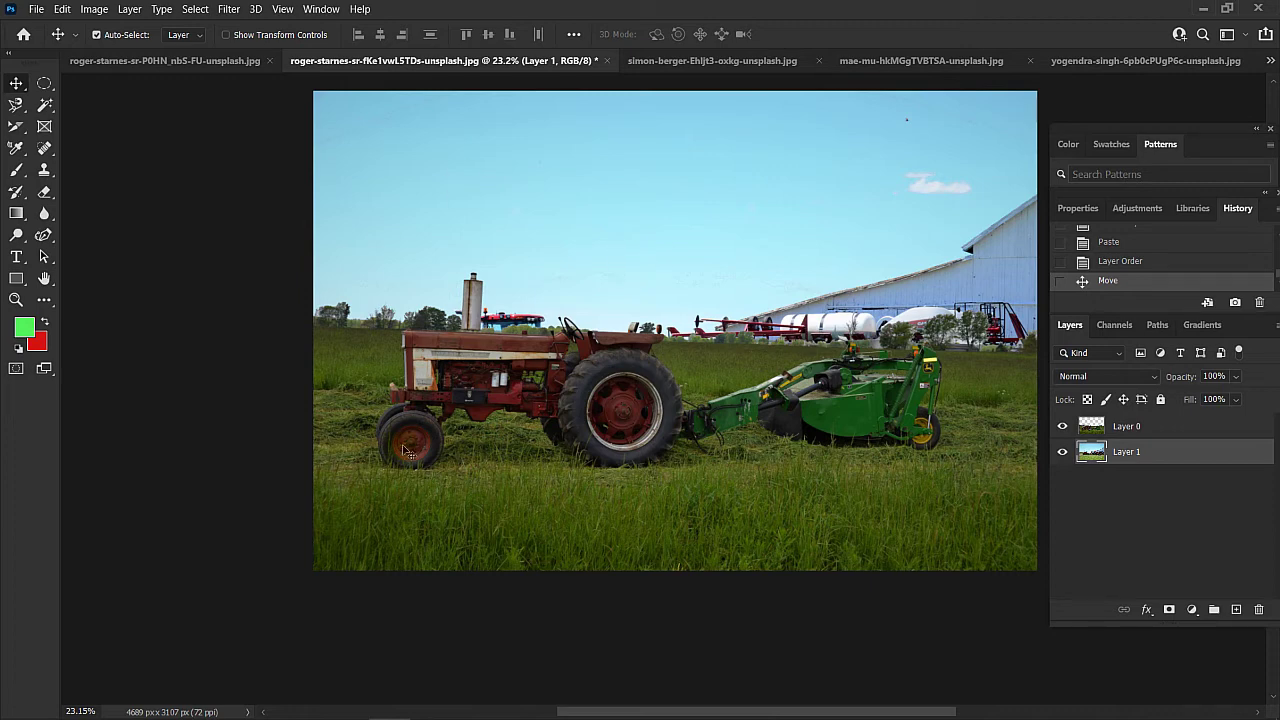
- Switch to Chrome, open YouTube in a new tab and go to The Tech Hero channel from the subscriptions
mouse_move(345, 712)
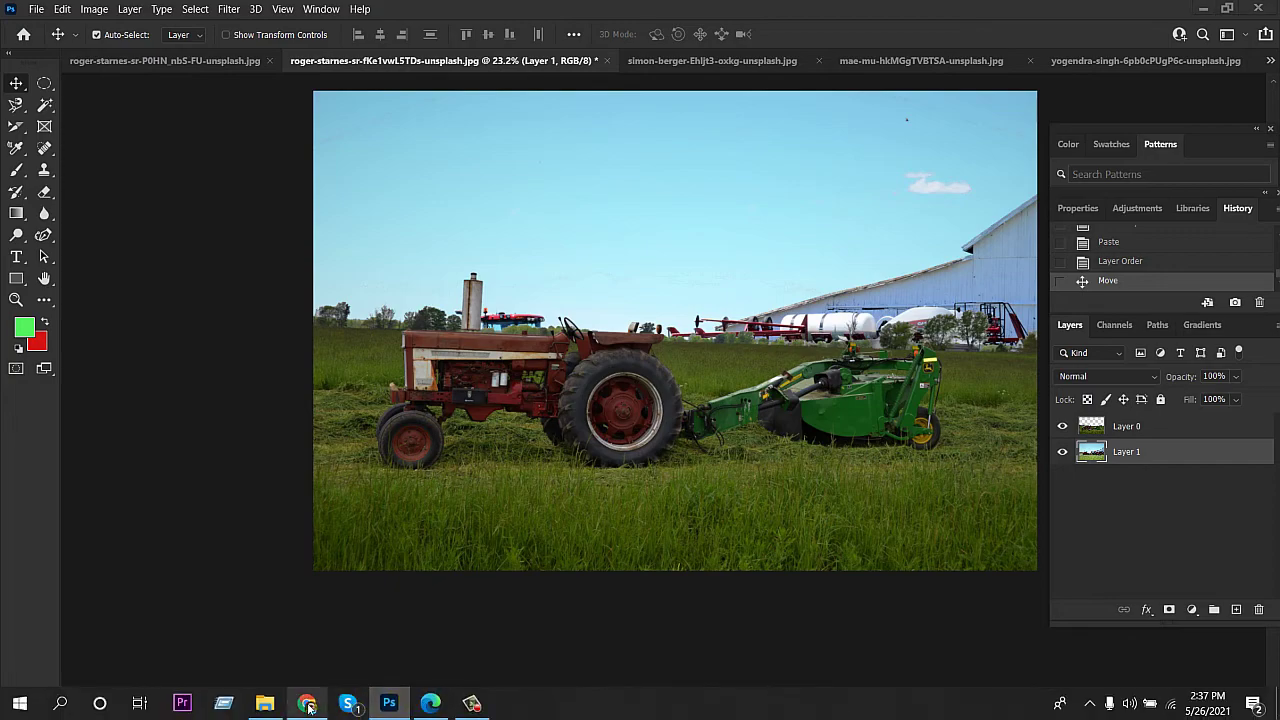
click(308, 706)
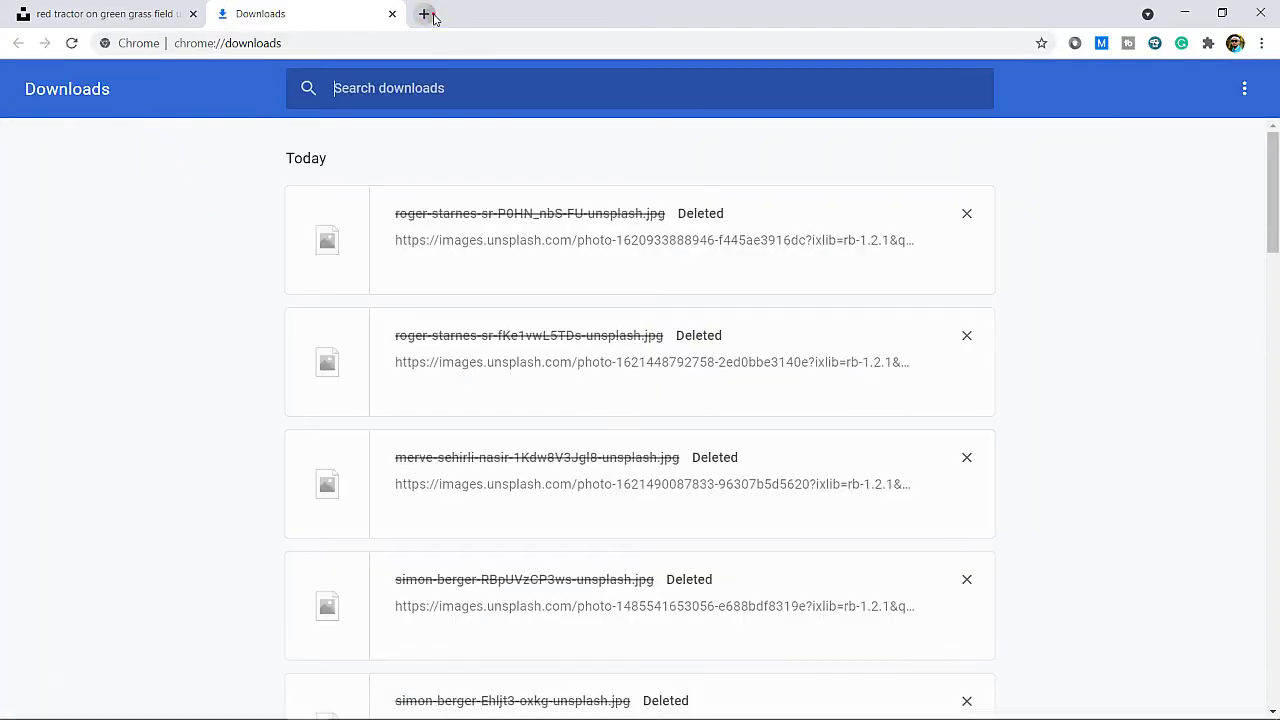
click(430, 15)
click(125, 71)
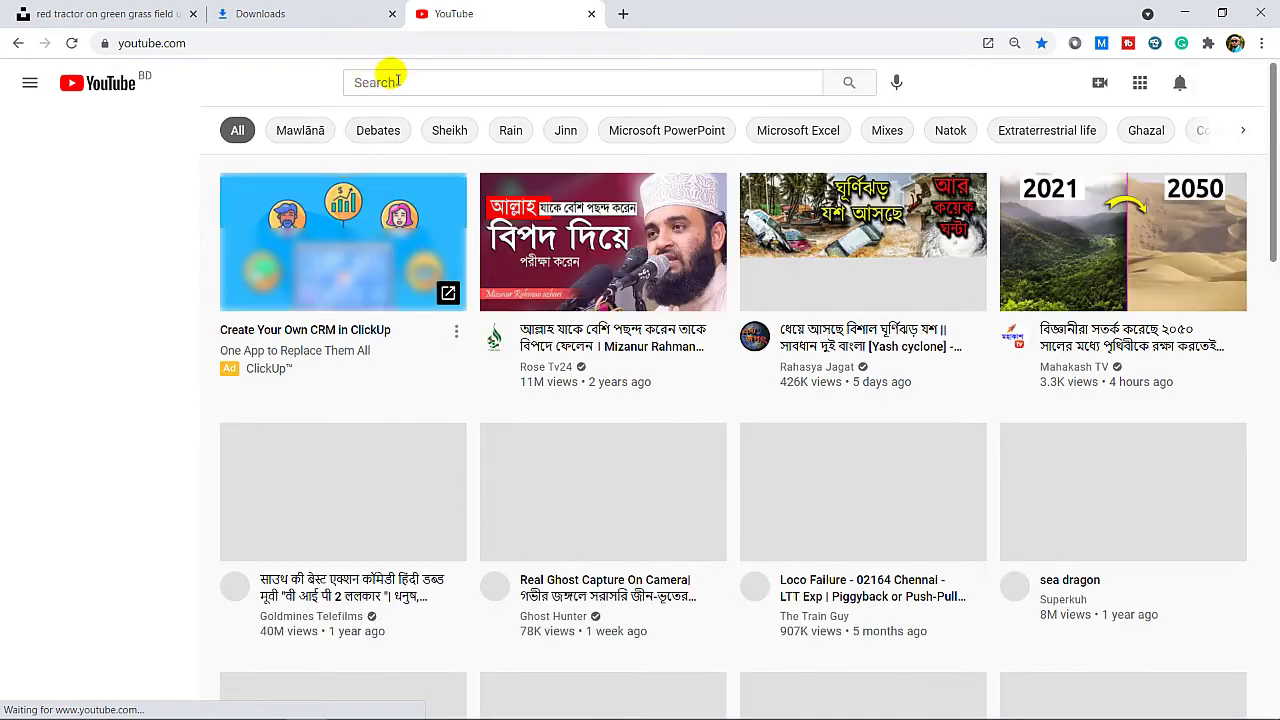
click(413, 83)
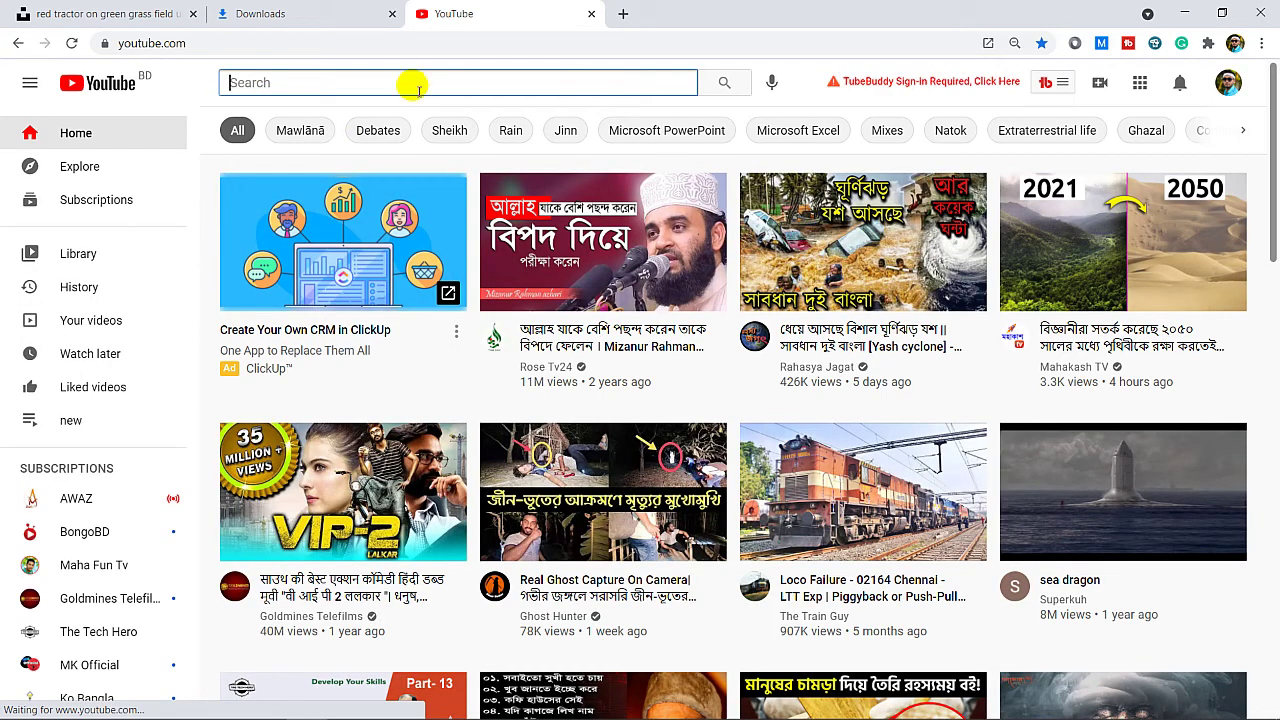
click(113, 625)
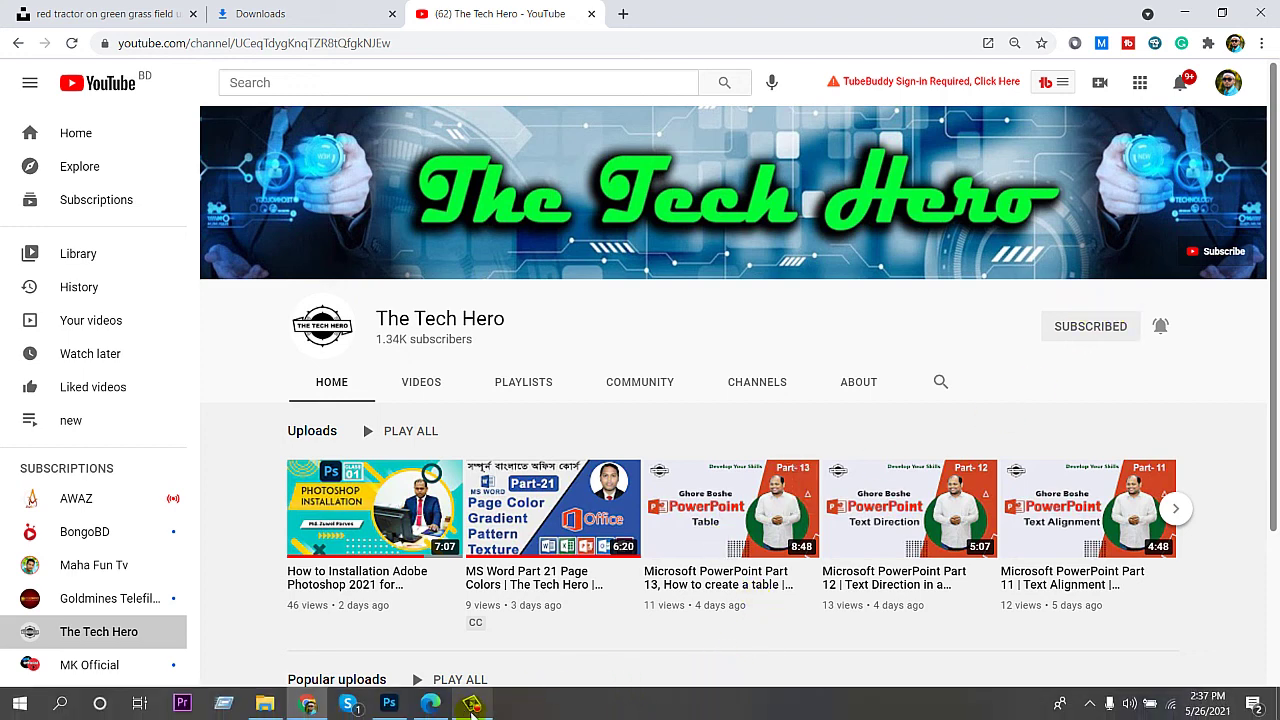
click(473, 704)
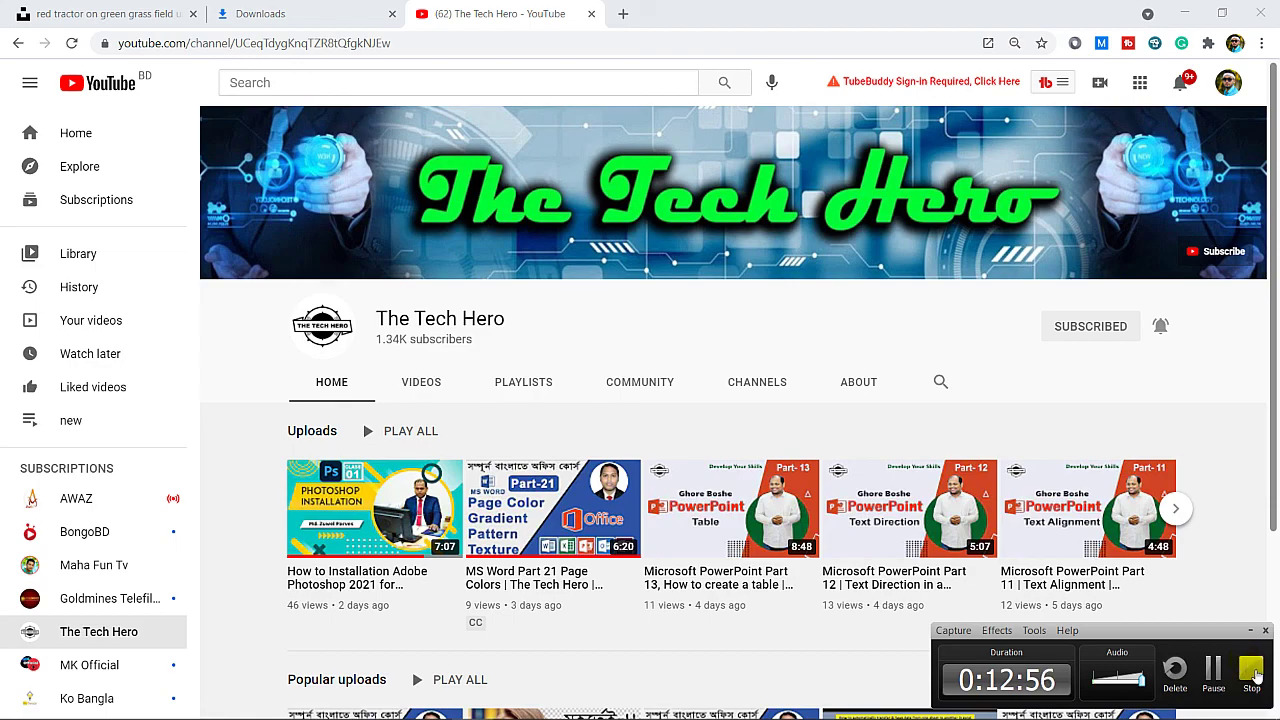